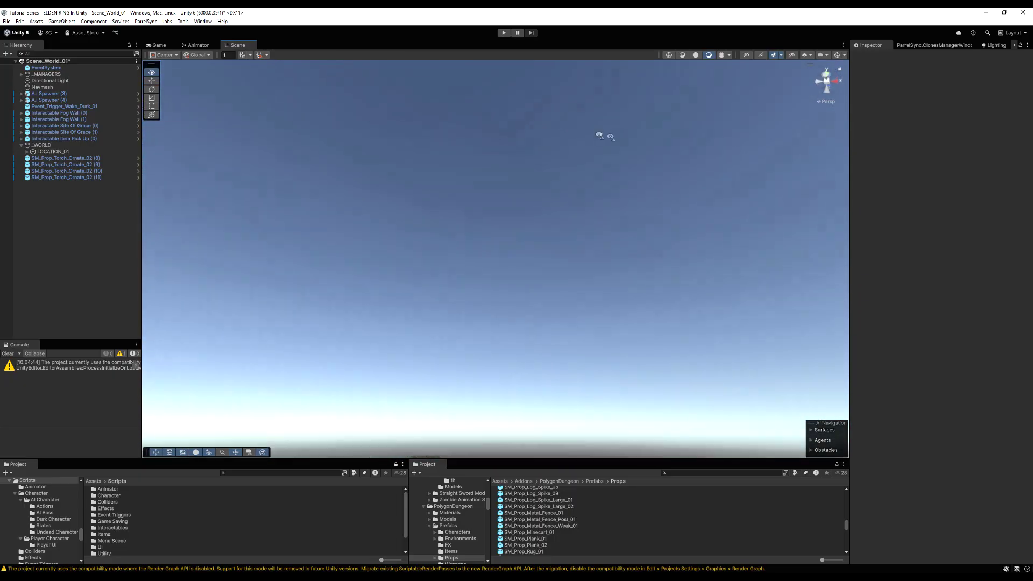
# Step: Try rotating the Directional Light about its Y axis and undo the rotation
pyautogui.click(41, 80)
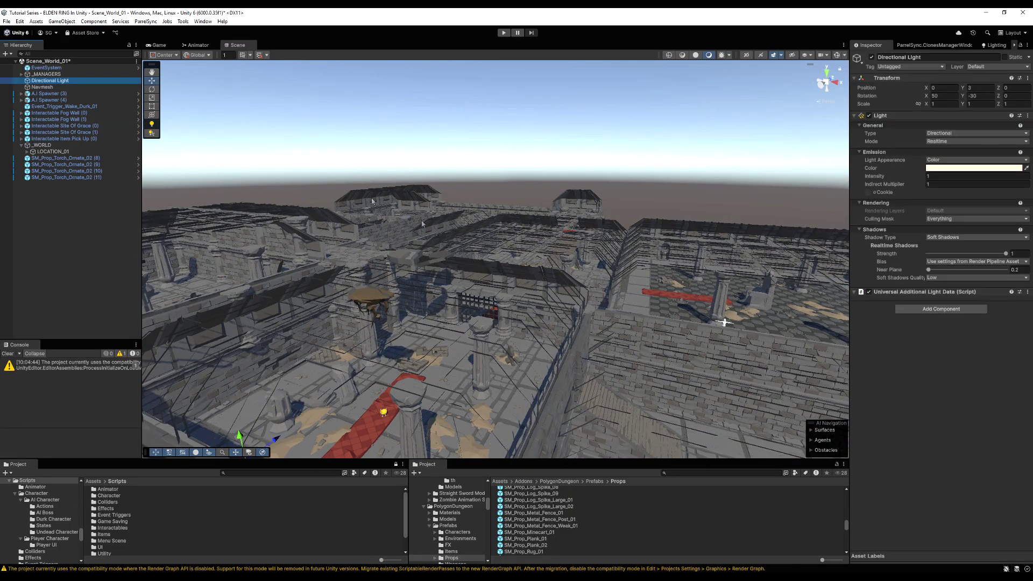
pyautogui.press('f')
pyautogui.moveTo(366, 262); pyautogui.dragTo(365, 260, button='middle')
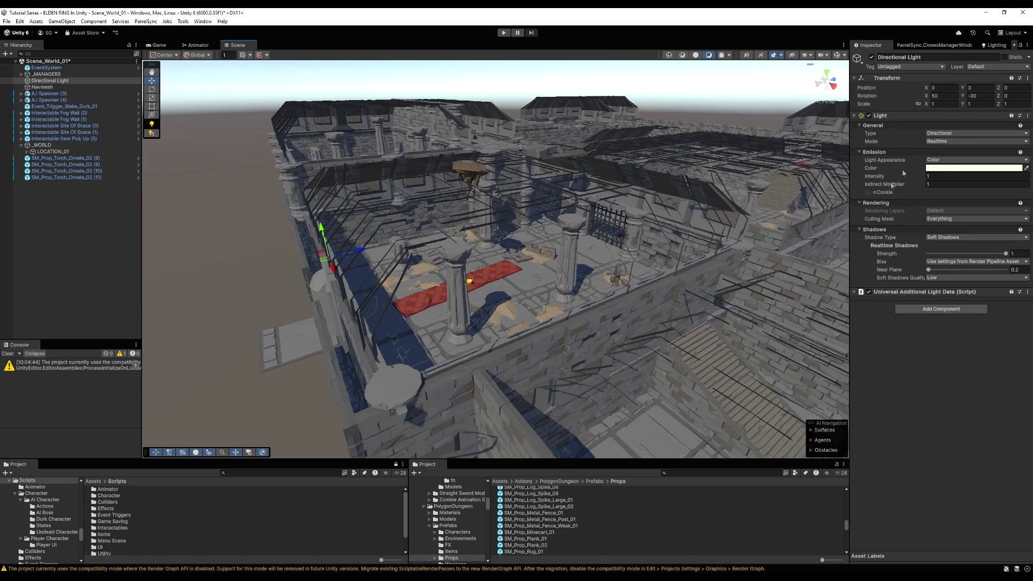
pyautogui.moveTo(967, 97); pyautogui.dragTo(391, 244)
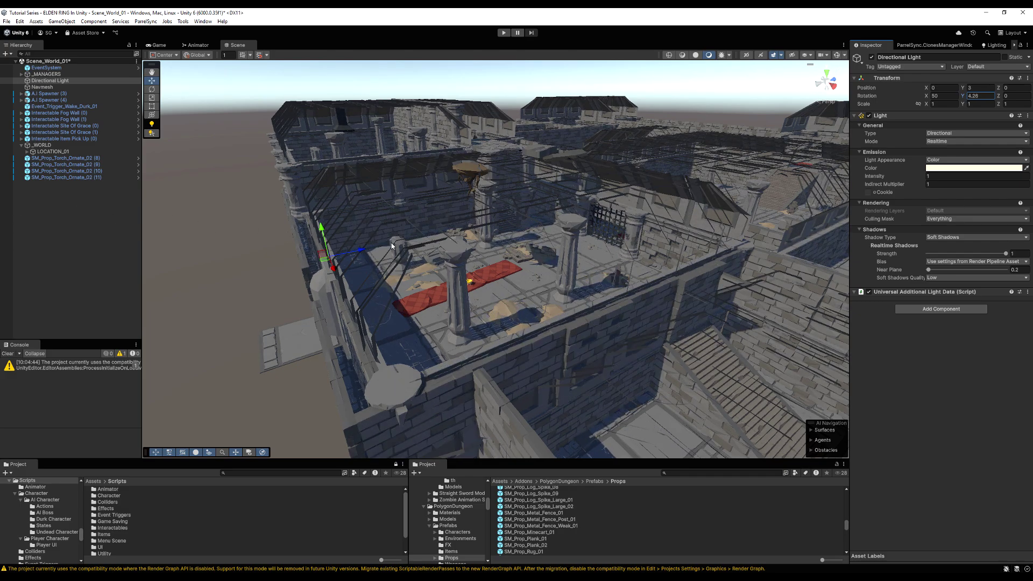
pyautogui.hotkey('ctrl', 'z')
pyautogui.moveTo(926, 95); pyautogui.dragTo(889, 116)
pyautogui.moveTo(614, 190)
pyautogui.mouseDown(button='right')
pyautogui.moveTo(618, 212)
pyautogui.moveTo(605, 211)
pyautogui.moveTo(616, 200)
pyautogui.mouseUp(button='right')
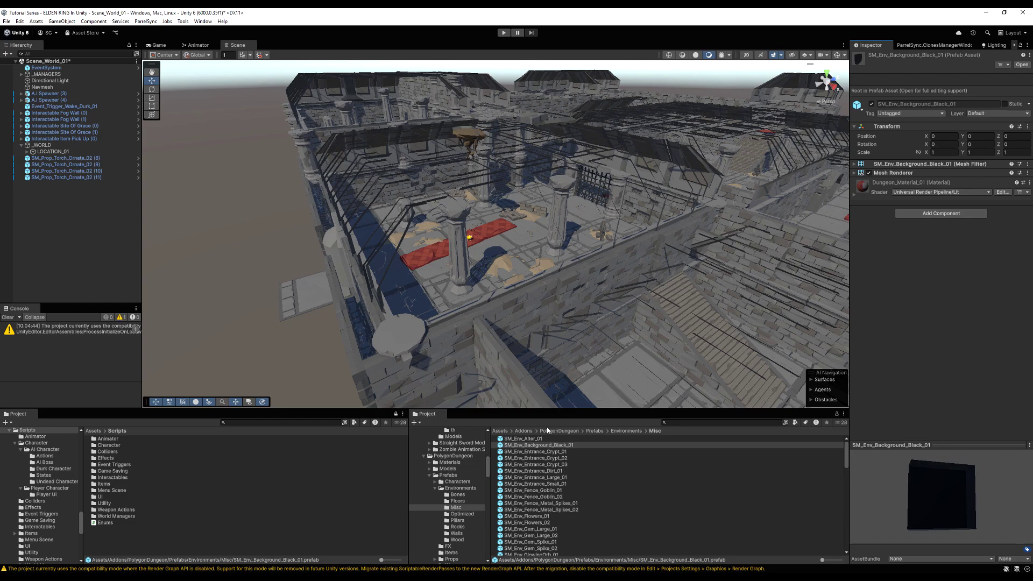
# Step: Place SM_Env_Background_Black_01 above the dungeon, rotated -90 degrees on X and stretched to an X scale of about 14.4
pyautogui.moveTo(538, 444); pyautogui.dragTo(339, 203)
pyautogui.press('e')
pyautogui.moveTo(345, 210); pyautogui.dragTo(420, 260, button='right')
pyautogui.scroll(-5, 420, 260)
pyautogui.moveTo(421, 260); pyautogui.dragTo(423, 264, button='middle')
pyautogui.scroll(1, 423, 264)
pyautogui.press('r')
pyautogui.moveTo(487, 239); pyautogui.dragTo(736, 418)
pyautogui.moveTo(387, 195); pyautogui.dragTo(463, 192, button='right')
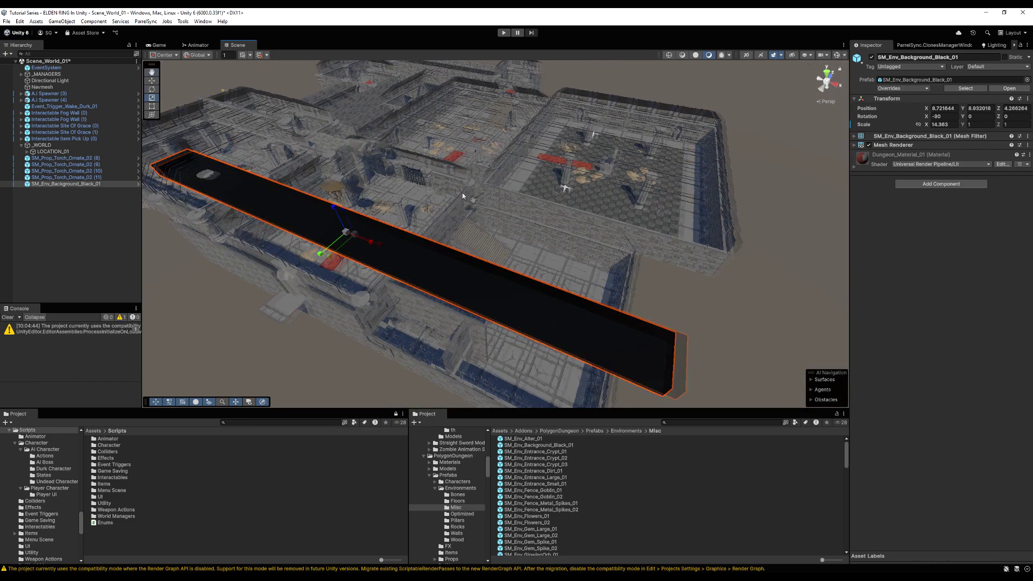
# Step: Raise the black background mesh above the dungeon to a Y position of about 11.25
pyautogui.moveTo(463, 192); pyautogui.dragTo(596, 202, button='middle')
pyautogui.scroll(1, 537, 207)
pyautogui.press('w')
pyautogui.moveTo(479, 216); pyautogui.dragTo(477, 201)
pyautogui.moveTo(508, 223); pyautogui.dragTo(540, 225, button='right')
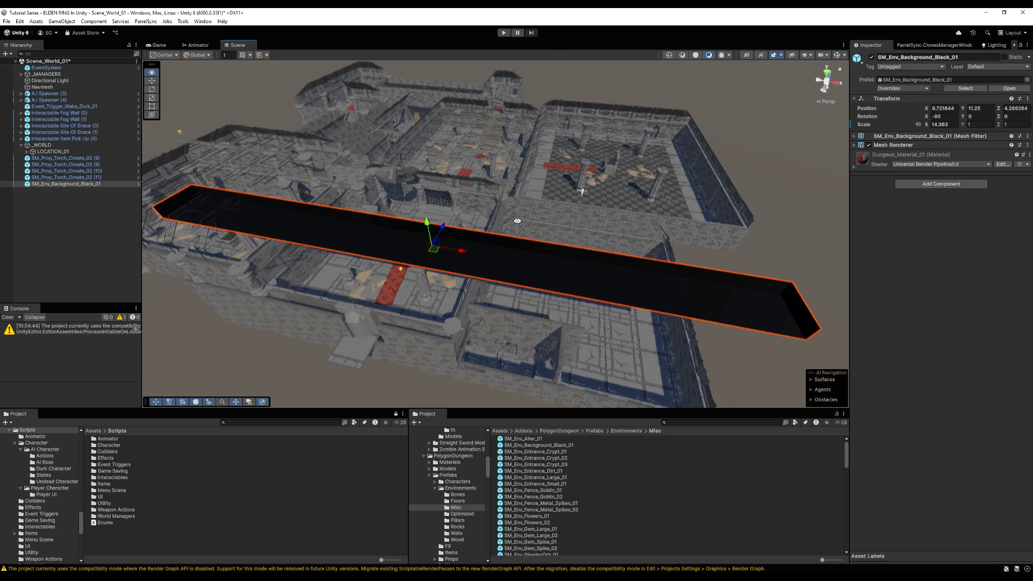
# Step: Enlarge and reposition the black background mesh so it covers the whole dungeon like a ceiling
pyautogui.moveTo(430, 231); pyautogui.dragTo(506, 231, button='middle')
pyautogui.moveTo(536, 238); pyautogui.dragTo(250, 398)
pyautogui.moveTo(443, 215); pyautogui.dragTo(572, 110)
pyautogui.moveTo(547, 144); pyautogui.dragTo(538, 152)
pyautogui.moveTo(500, 152); pyautogui.dragTo(512, 171, button='right')
pyautogui.moveTo(512, 171); pyautogui.dragTo(528, 146, button='middle')
pyautogui.keyDown('alt'); pyautogui.moveTo(528, 146); pyautogui.dragTo(418, 157); pyautogui.keyUp('alt')
pyautogui.moveTo(418, 157); pyautogui.dragTo(488, 138, button='right')
pyautogui.moveTo(489, 138); pyautogui.dragTo(486, 133, button='middle')
pyautogui.moveTo(485, 134); pyautogui.dragTo(592, 136)
# Step: Deactivate the Directional Light object
pyautogui.click(65, 80)
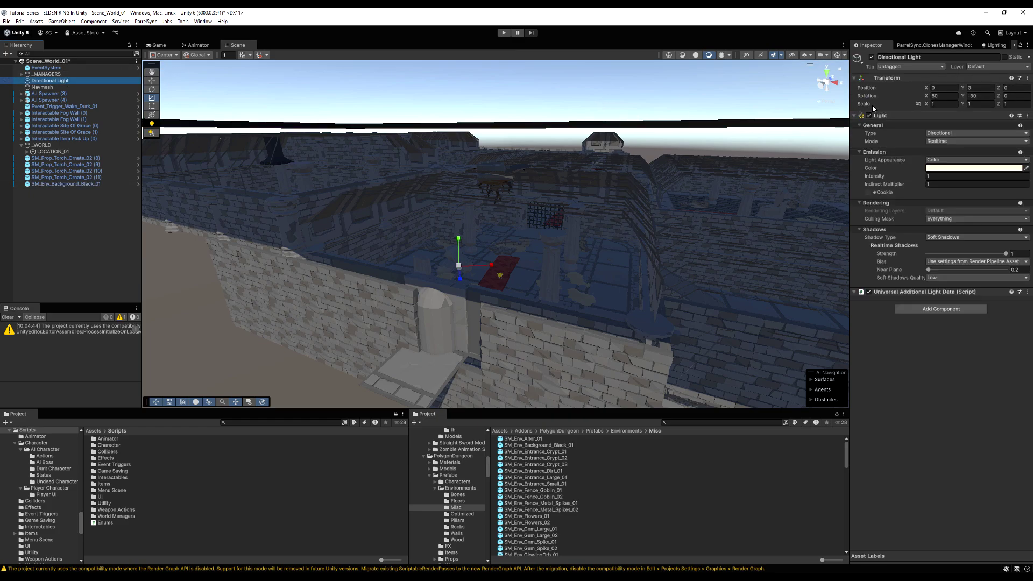
pyautogui.click(872, 57)
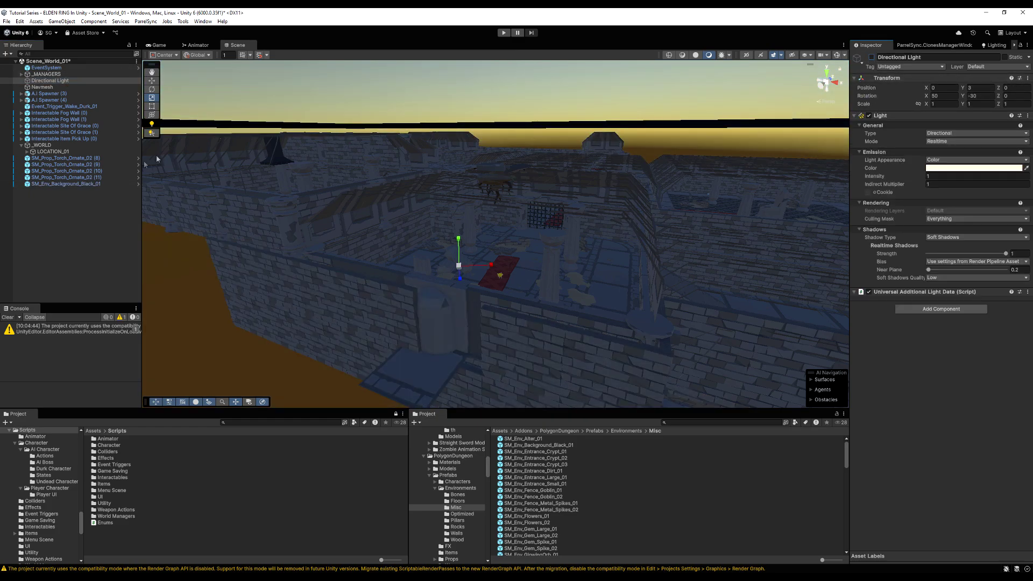
# Step: Delete the black background mesh that covers the dungeon
pyautogui.scroll(-5, 485, 191)
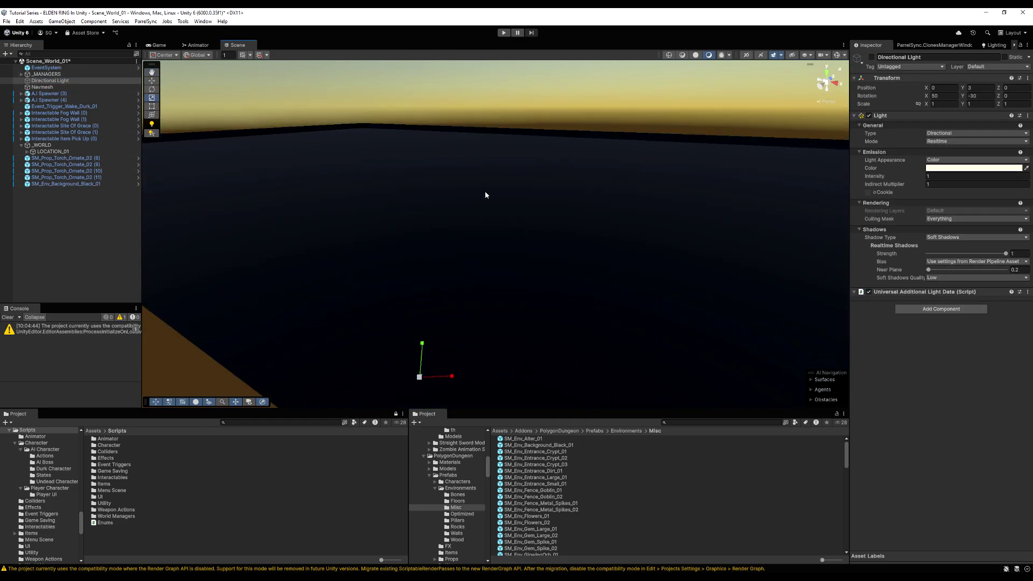
pyautogui.click(476, 190)
pyautogui.press('Delete')
# Step: Examine the FX_Fire_02 effect on the torch beside the gate, including its Particle System and Color over Lifetime settings
pyautogui.moveTo(470, 193); pyautogui.dragTo(512, 208, button='right')
pyautogui.press('w')
pyautogui.press('w')
pyautogui.press('d')
pyautogui.press('w')
pyautogui.click(510, 207)
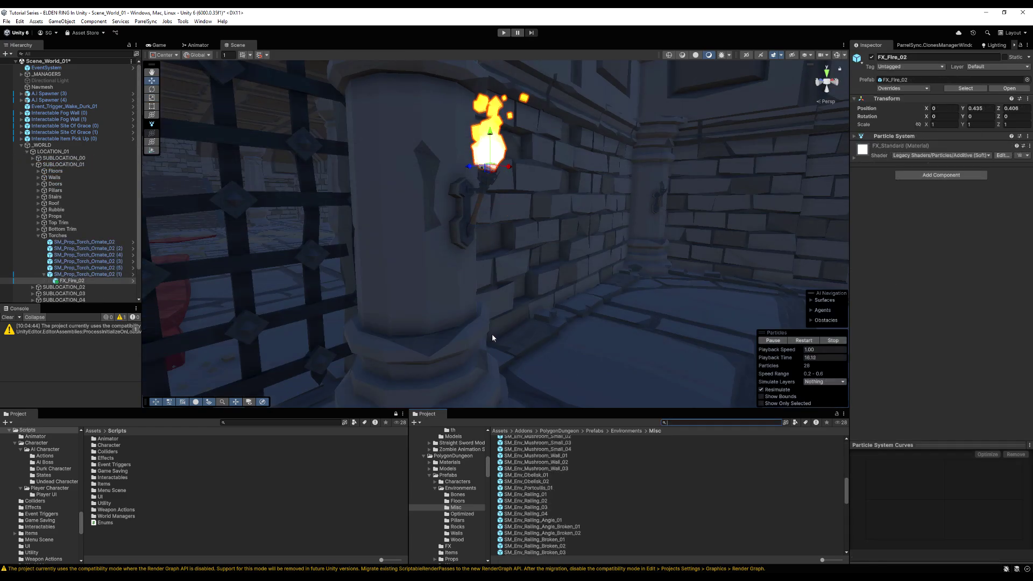
pyautogui.moveTo(492, 334); pyautogui.dragTo(465, 195, button='right')
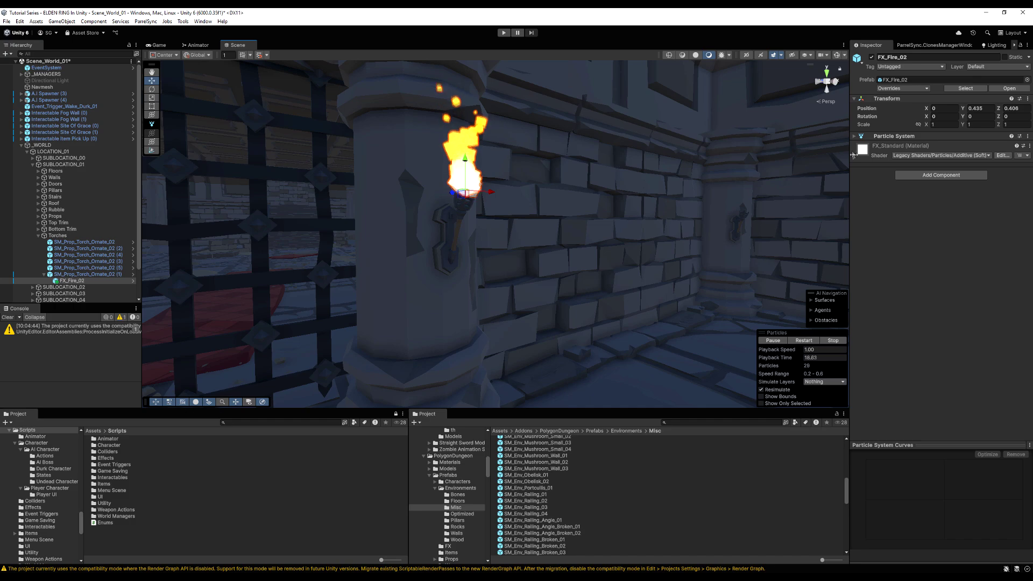
pyautogui.click(902, 137)
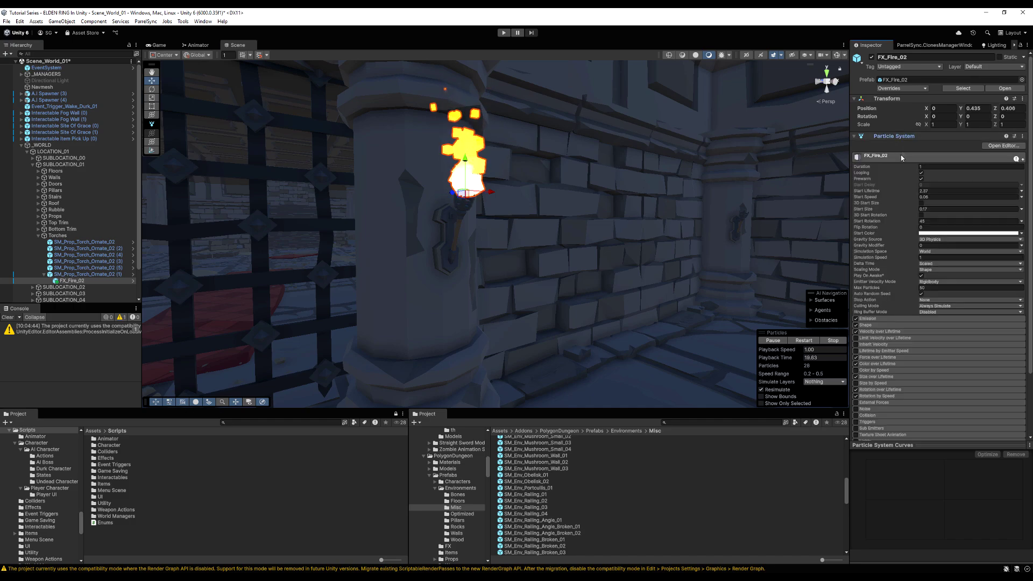
pyautogui.click(893, 364)
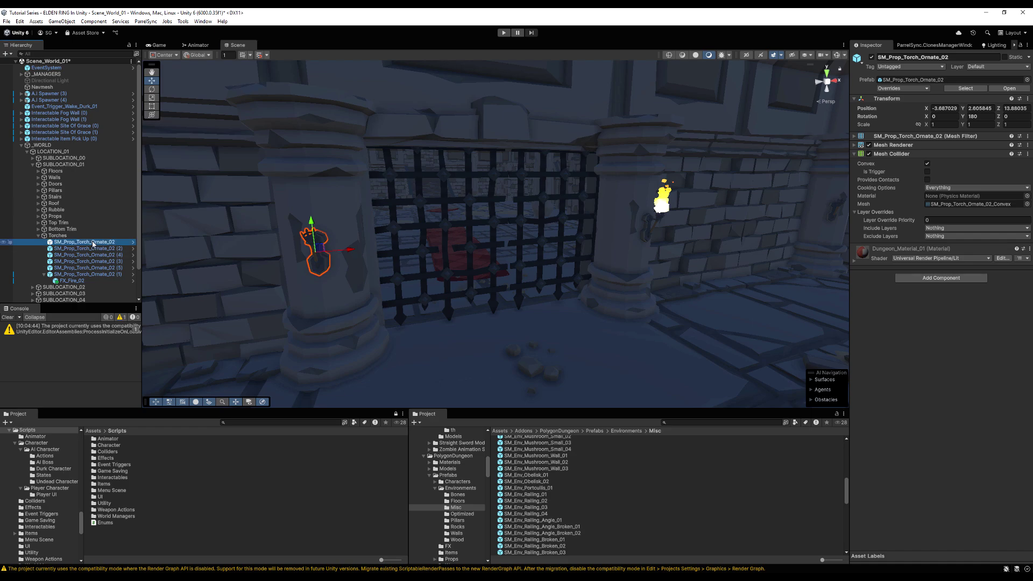
# Step: Copy FX_Fire_02 from the lit torch and paste it as a child of SM_Prop_Torch_Ornate_02, keeping the local transform
pyautogui.rightClick(93, 244)
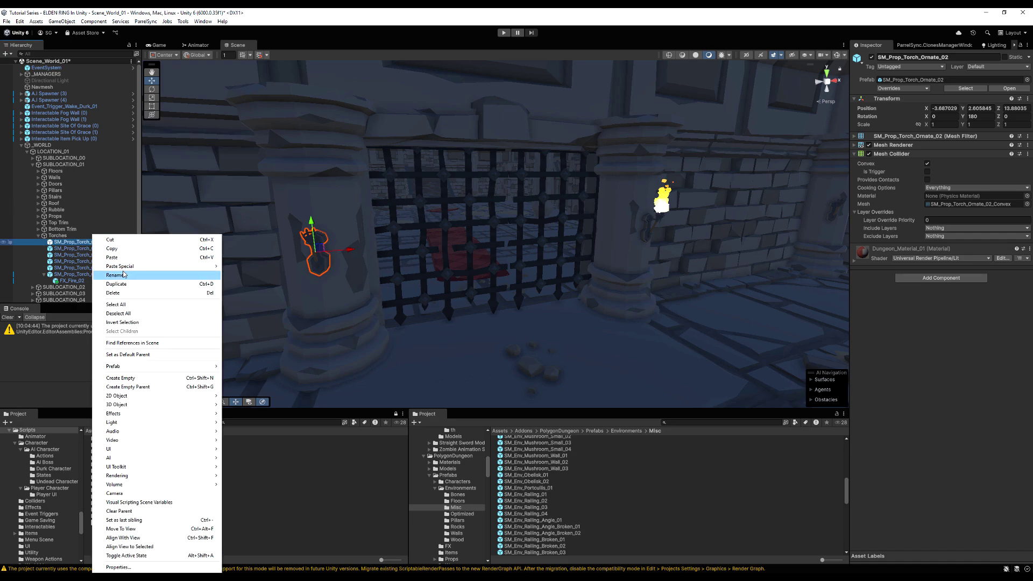
pyautogui.rightClick(66, 282)
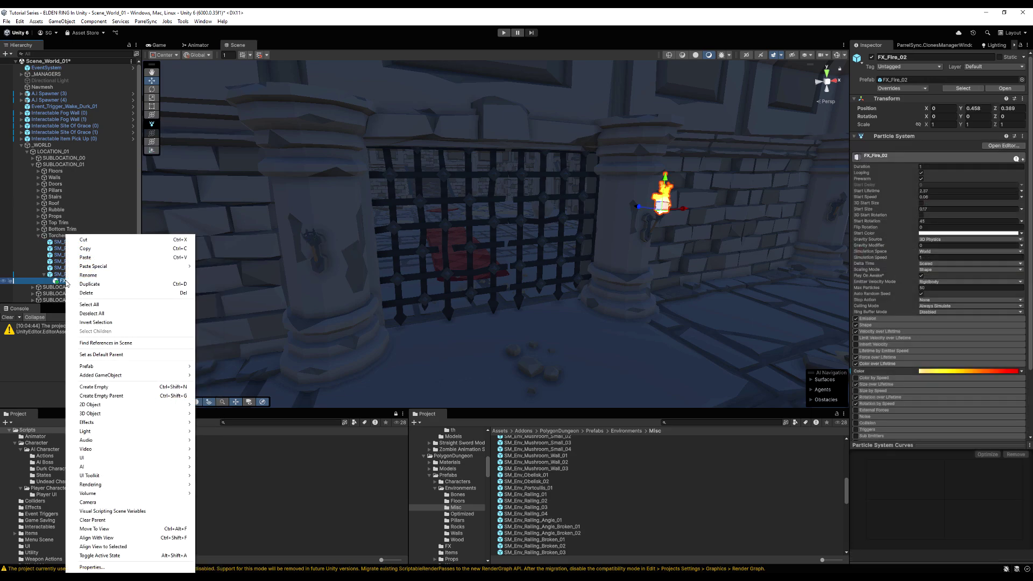
pyautogui.click(71, 249)
pyautogui.click(70, 243)
pyautogui.rightClick(72, 243)
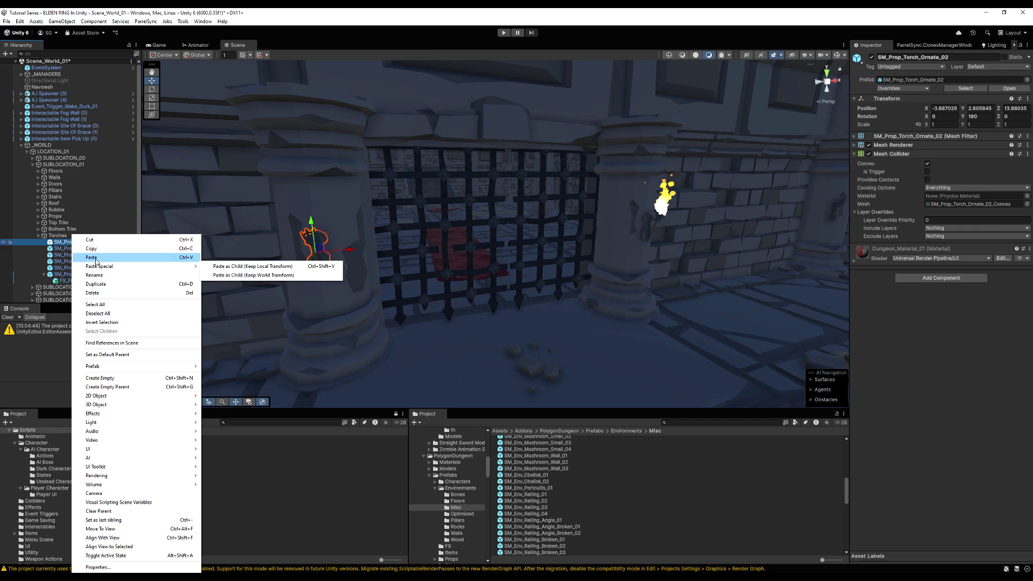
pyautogui.moveTo(165, 268)
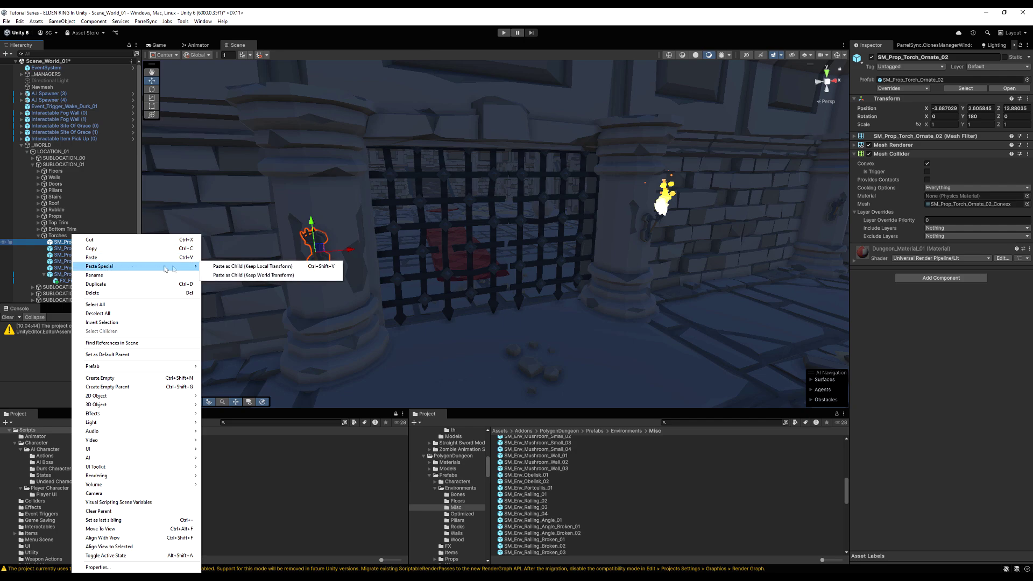
pyautogui.click(215, 266)
pyautogui.keyDown('alt'); pyautogui.moveTo(264, 282); pyautogui.dragTo(398, 295); pyautogui.keyUp('alt')
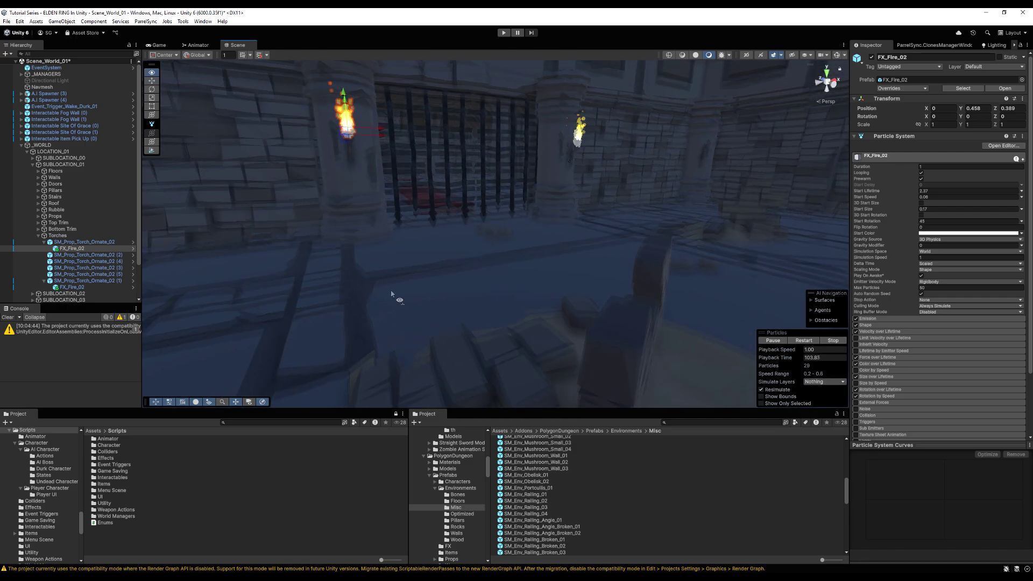
# Step: Create an empty child object named Lighting under SUBLOCATION_01
pyautogui.click(39, 236)
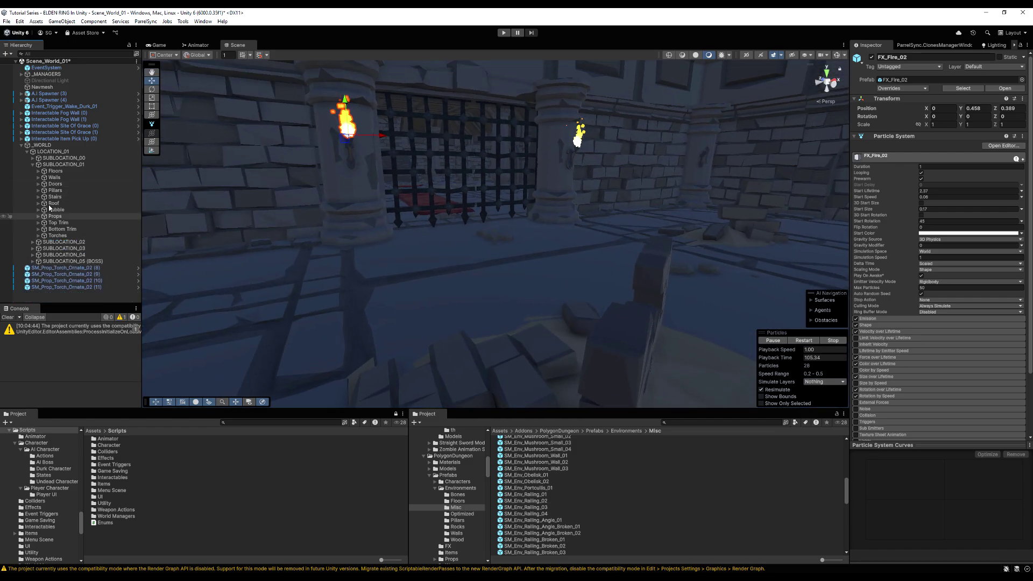
pyautogui.rightClick(64, 166)
pyautogui.click(92, 307)
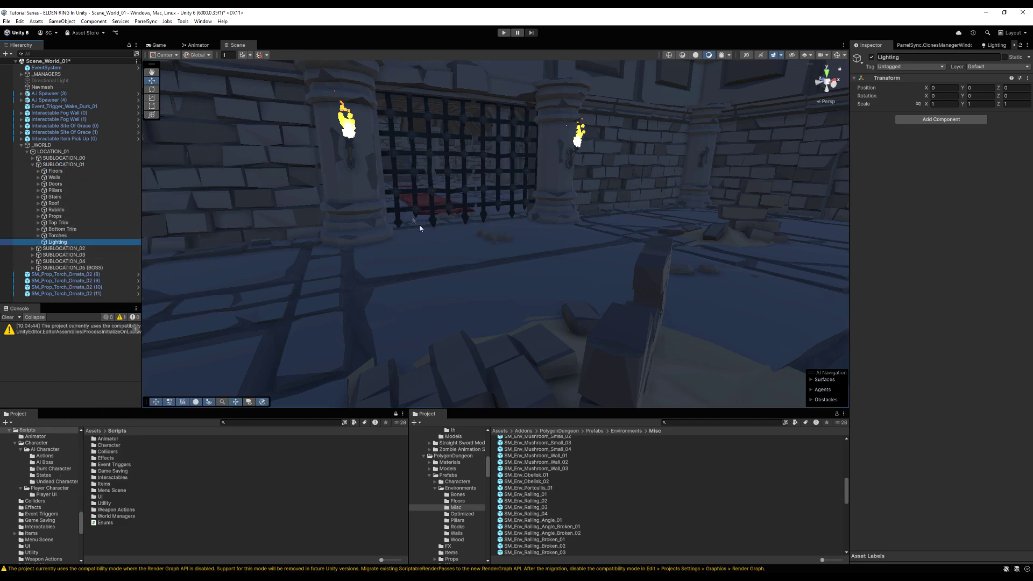
# Step: Delete the four loose SM_Prop_Torch_Ornate_02 objects, numbered 8 to 11, that lie outside LOCATION_01
pyautogui.click(27, 153)
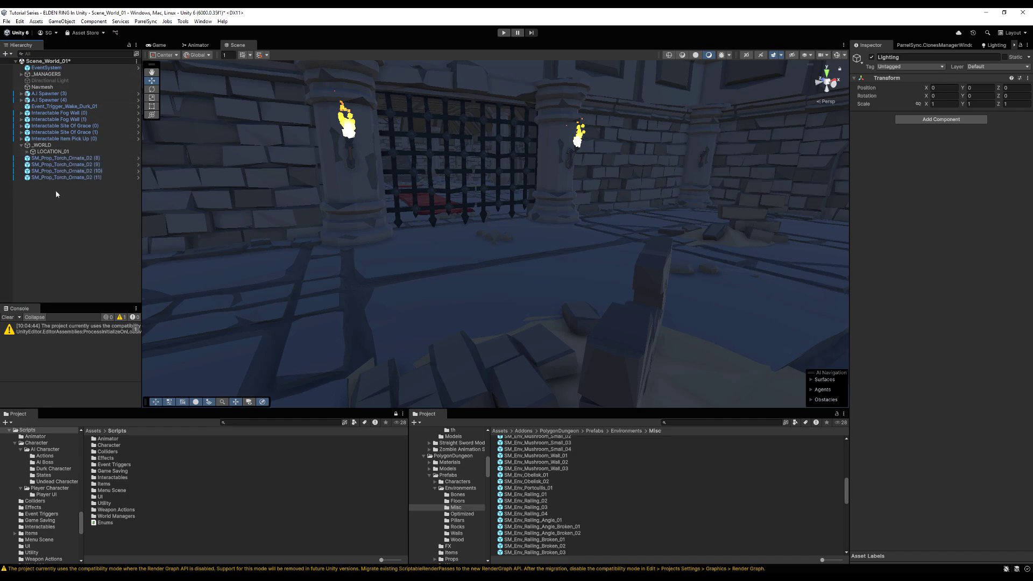
pyautogui.keyDown('shift'); pyautogui.click(54, 159); pyautogui.keyUp('shift')
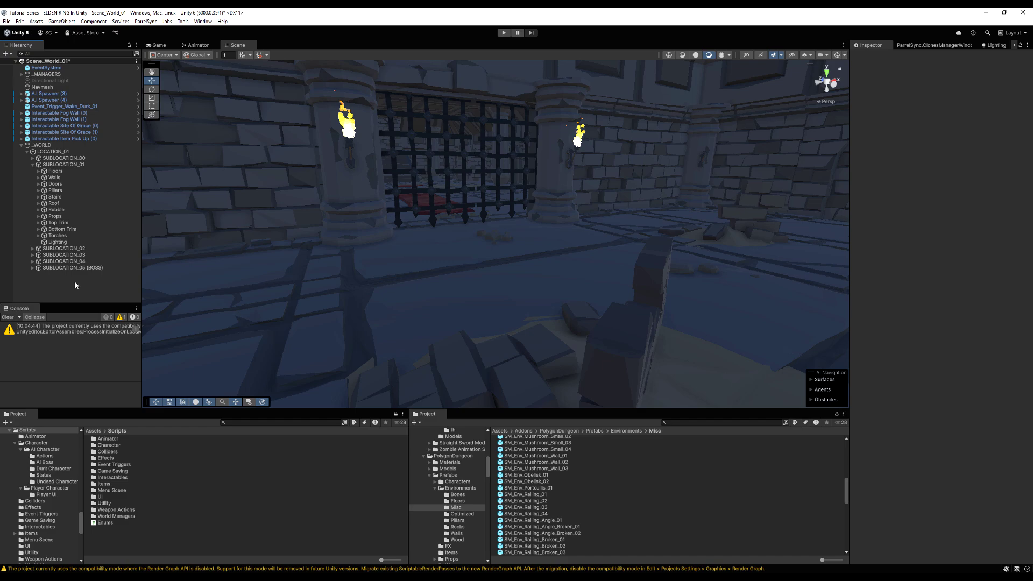
# Step: Create a Point Light at the scene root and reset its transform
pyautogui.rightClick(76, 285)
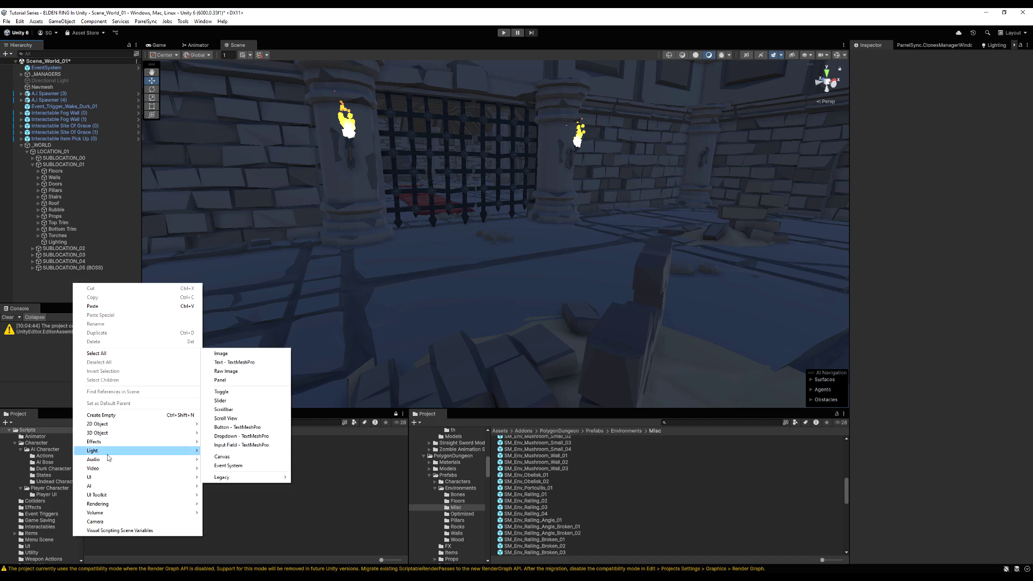
pyautogui.moveTo(114, 454)
pyautogui.click(225, 460)
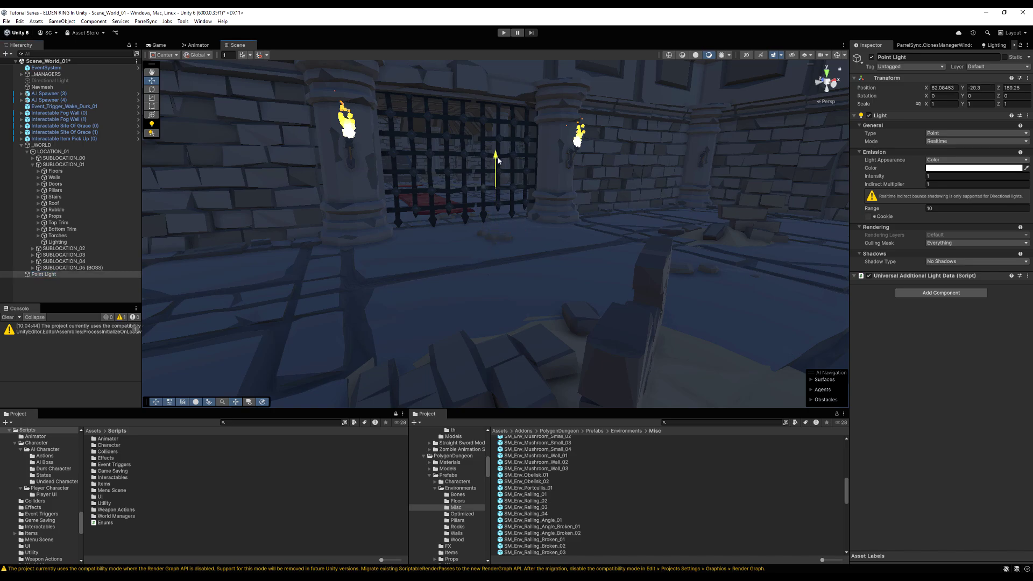
pyautogui.rightClick(882, 81)
pyautogui.click(899, 84)
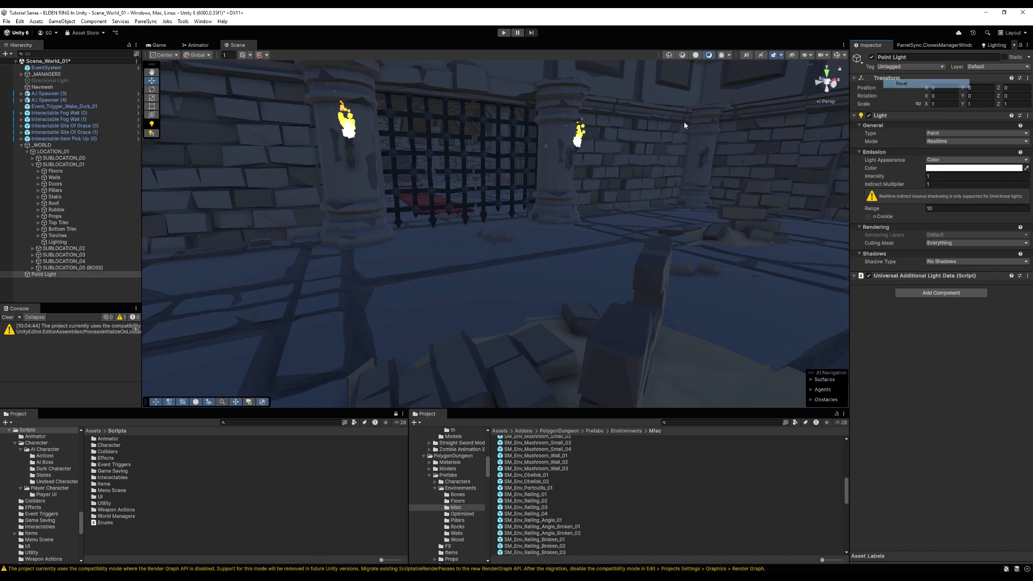
# Step: Move the Point Light in front of the torch pillar beside the gate, at about Y -1.79 and Z 25.89
pyautogui.press('f')
pyautogui.moveTo(439, 191); pyautogui.dragTo(162, 216)
pyautogui.moveTo(410, 213); pyautogui.dragTo(427, 178, button='right')
pyautogui.moveTo(270, 160); pyautogui.dragTo(242, 160)
pyautogui.moveTo(527, 178); pyautogui.dragTo(549, 245, button='right')
pyautogui.moveTo(542, 237); pyautogui.dragTo(383, 244)
pyautogui.moveTo(544, 231); pyautogui.dragTo(483, 236, button='right')
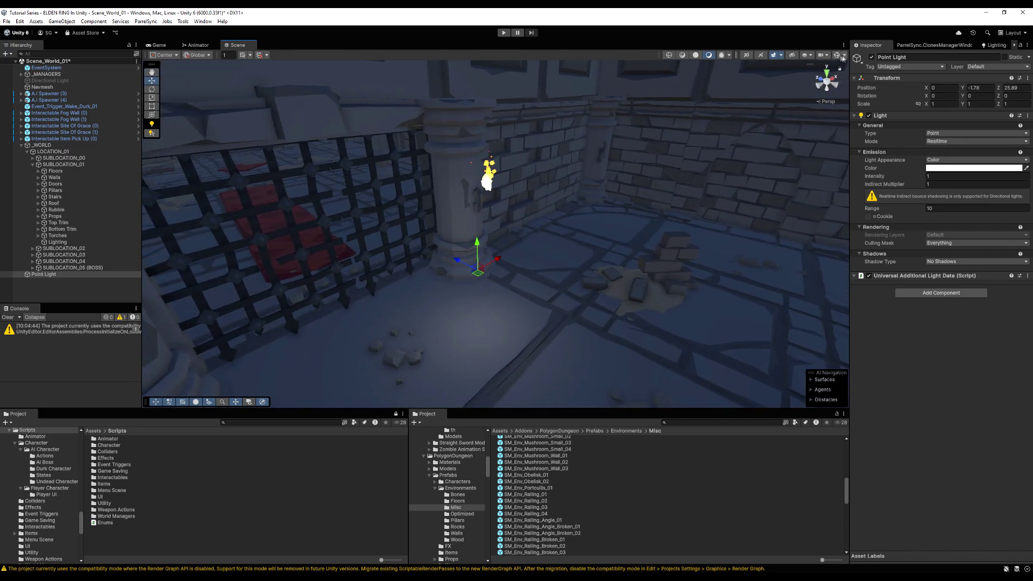
# Step: Show the scene gizmos and shrink the Point Light's range to about 3.94
pyautogui.click(837, 55)
pyautogui.moveTo(563, 193); pyautogui.dragTo(598, 203, button='right')
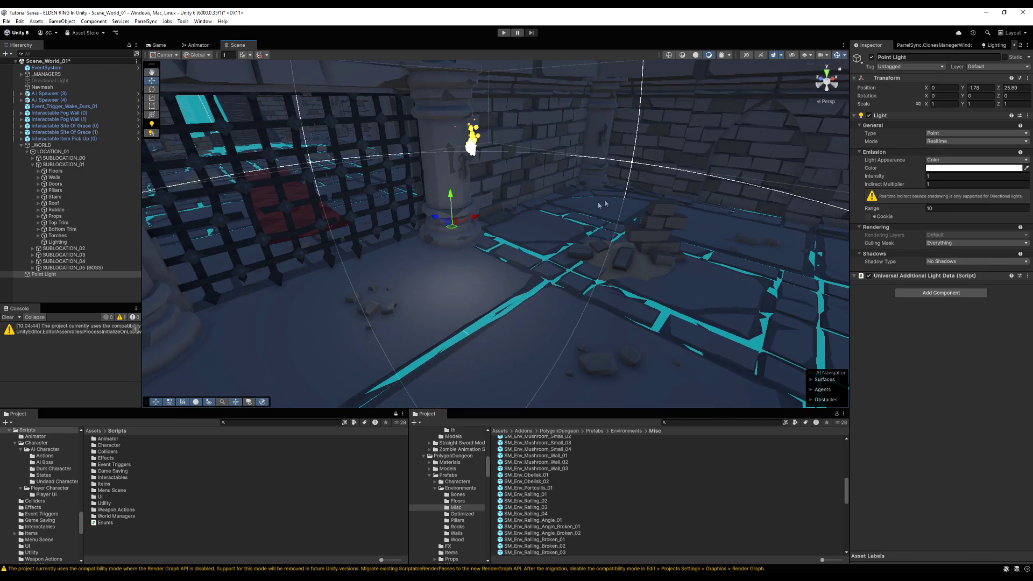
pyautogui.moveTo(632, 168); pyautogui.dragTo(554, 184)
pyautogui.press('f')
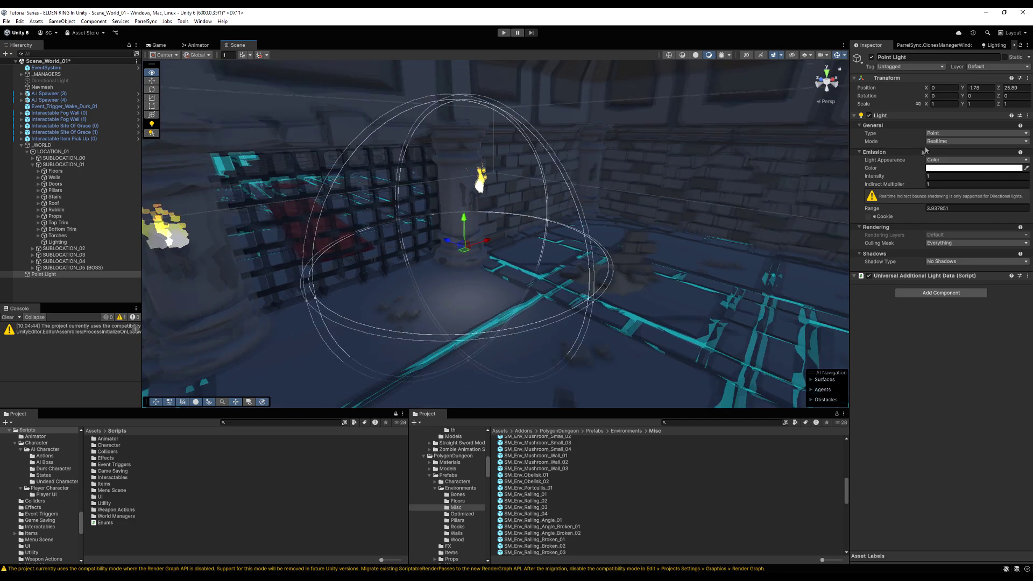
# Step: Try the Spot type on the light, tilting it about 40 degrees on X with a range of about 2.99, and return it to Point
pyautogui.click(946, 132)
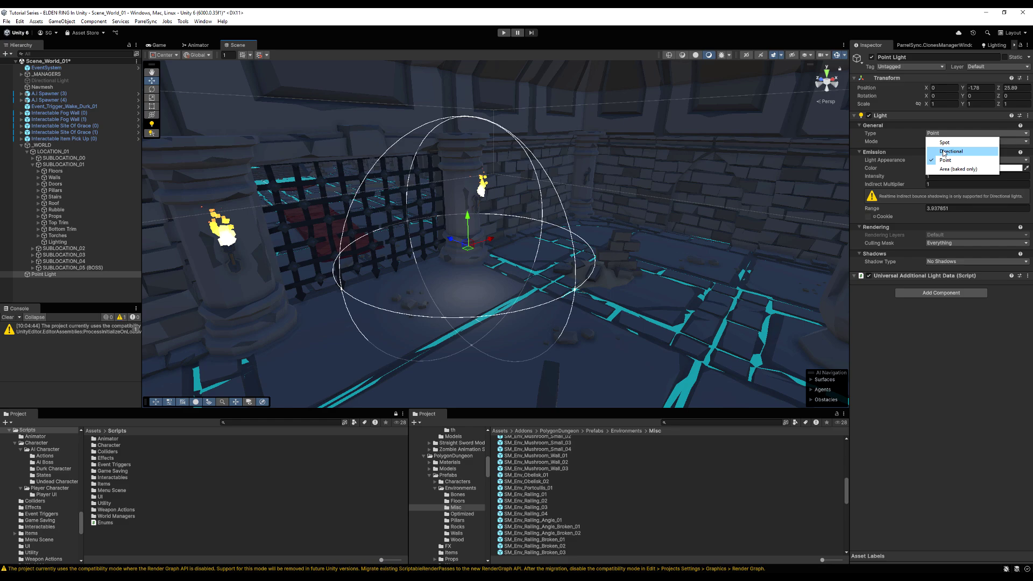
pyautogui.click(944, 142)
pyautogui.press('e')
pyautogui.moveTo(486, 232); pyautogui.dragTo(449, 220)
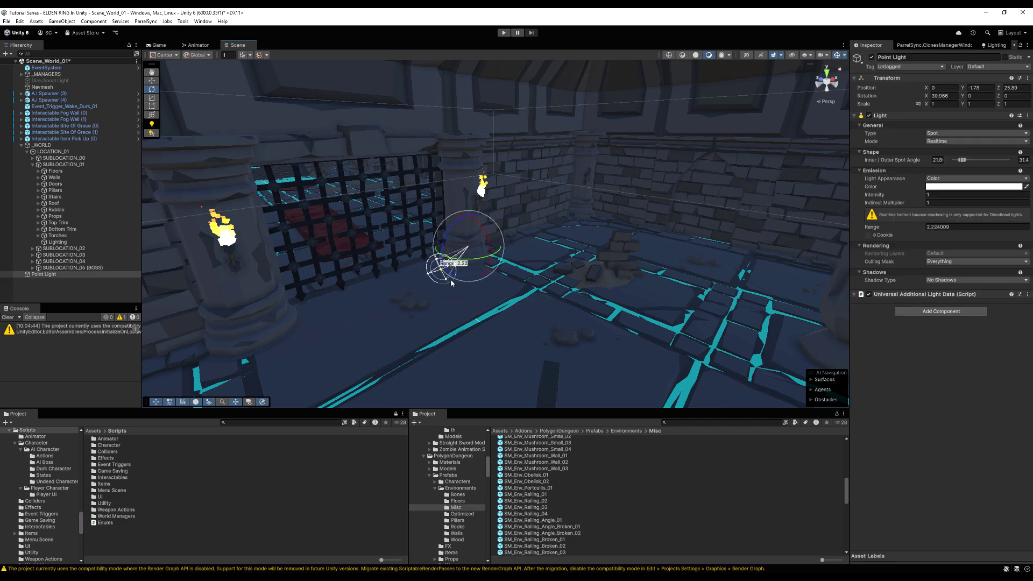
pyautogui.click(934, 135)
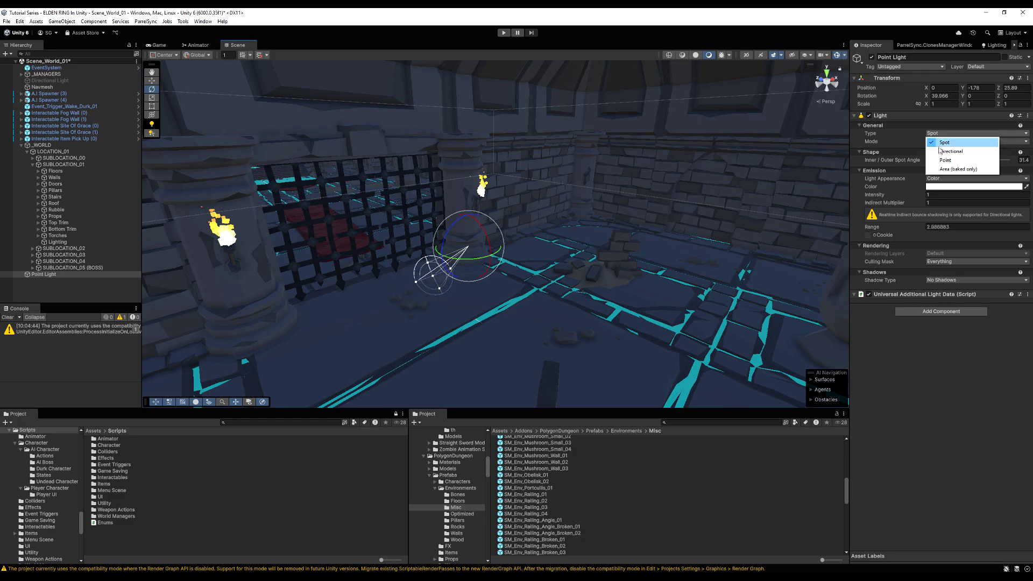
pyautogui.click(943, 161)
# Step: Move the Point Light along the gate towards the torch on the opposite pillar
pyautogui.moveTo(640, 207); pyautogui.dragTo(557, 221, button='right')
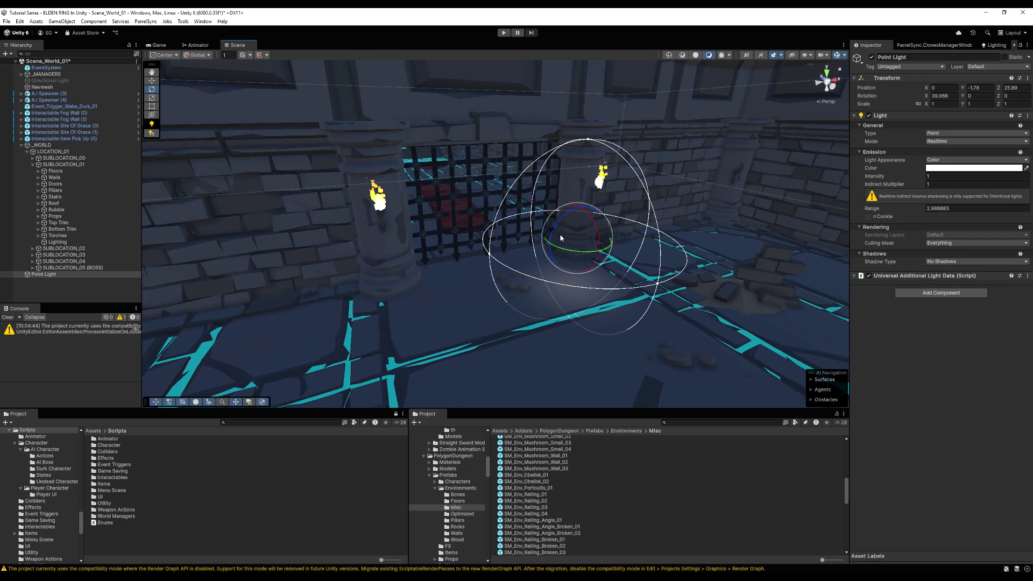
pyautogui.moveTo(591, 242); pyautogui.dragTo(420, 262)
pyautogui.moveTo(420, 262)
pyautogui.mouseDown(button='right')
pyautogui.moveTo(473, 238)
pyautogui.moveTo(468, 261)
pyautogui.moveTo(422, 263)
pyautogui.moveTo(411, 250)
pyautogui.mouseUp(button='right')
# Step: Copy the world transform of the gate torch's FX_Fire_02 onto the Point Light and nudge the light to about Y -0.49, Z 27.37
pyautogui.click(410, 250)
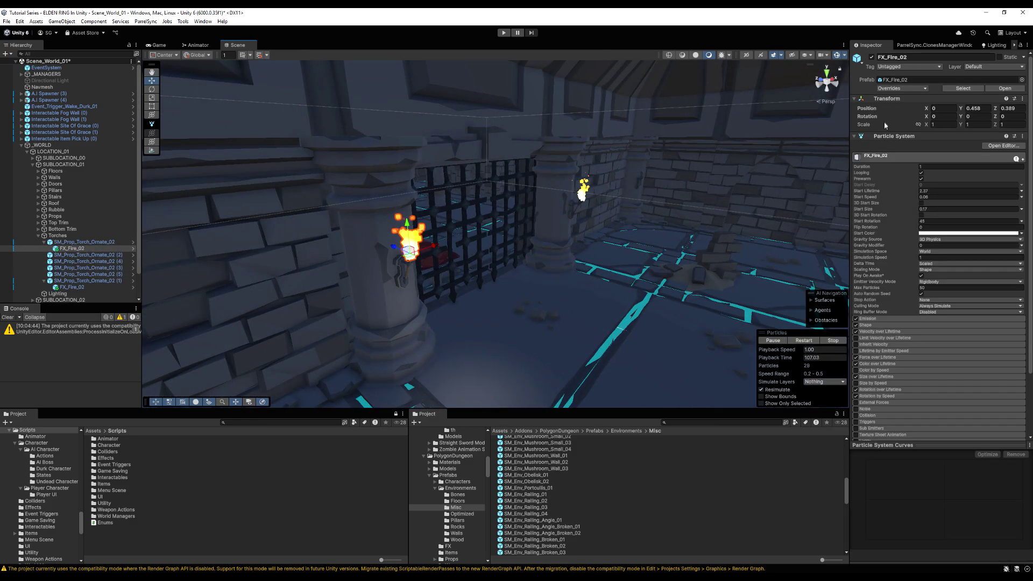
pyautogui.rightClick(887, 103)
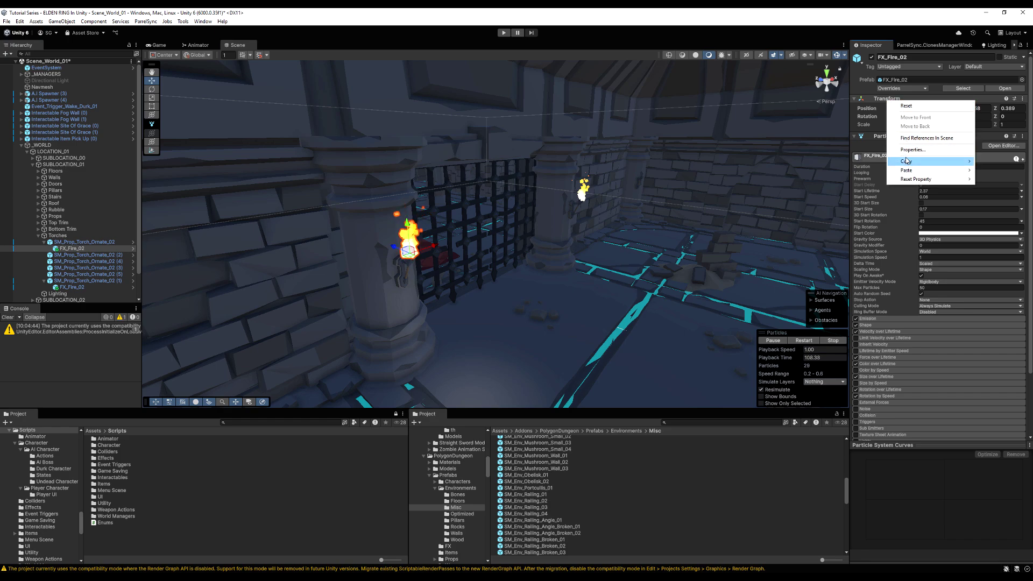
pyautogui.moveTo(908, 162)
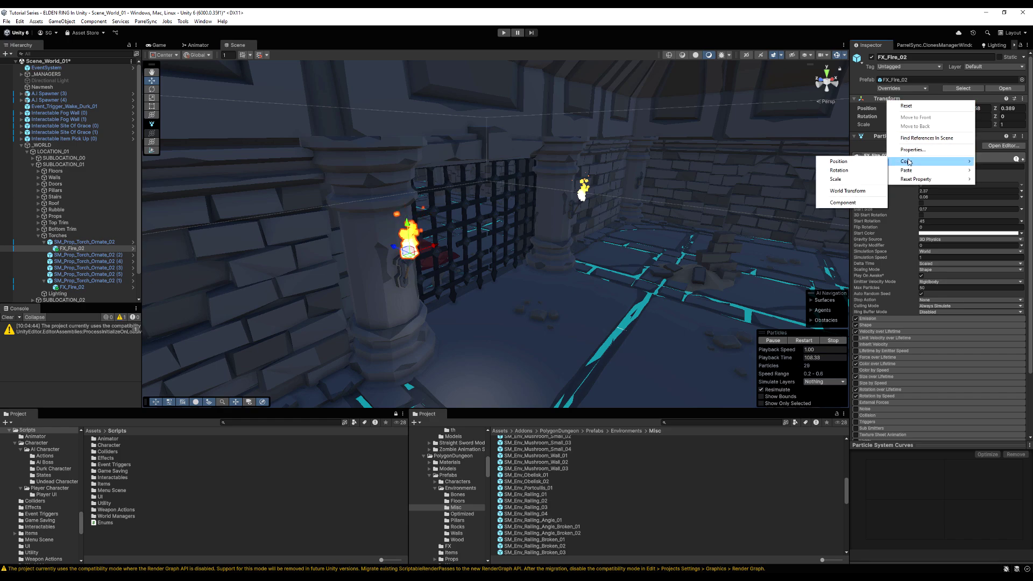
pyautogui.click(842, 192)
pyautogui.click(38, 236)
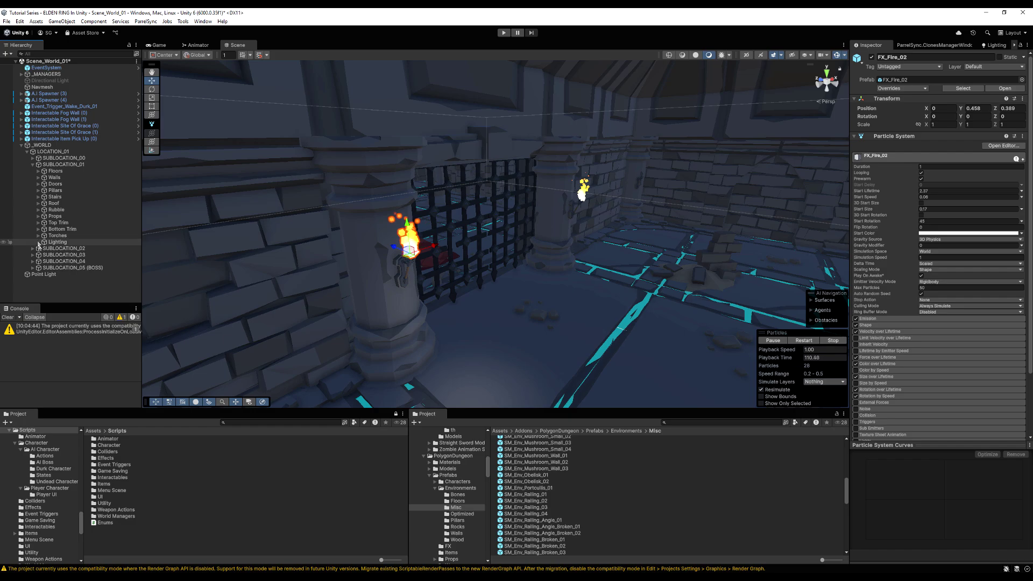
pyautogui.click(42, 274)
pyautogui.rightClick(901, 100)
pyautogui.moveTo(921, 148)
pyautogui.click(835, 177)
pyautogui.moveTo(430, 250); pyautogui.dragTo(430, 275, button='right')
pyautogui.moveTo(415, 262); pyautogui.dragTo(415, 260)
pyautogui.moveTo(414, 259); pyautogui.dragTo(511, 214, button='right')
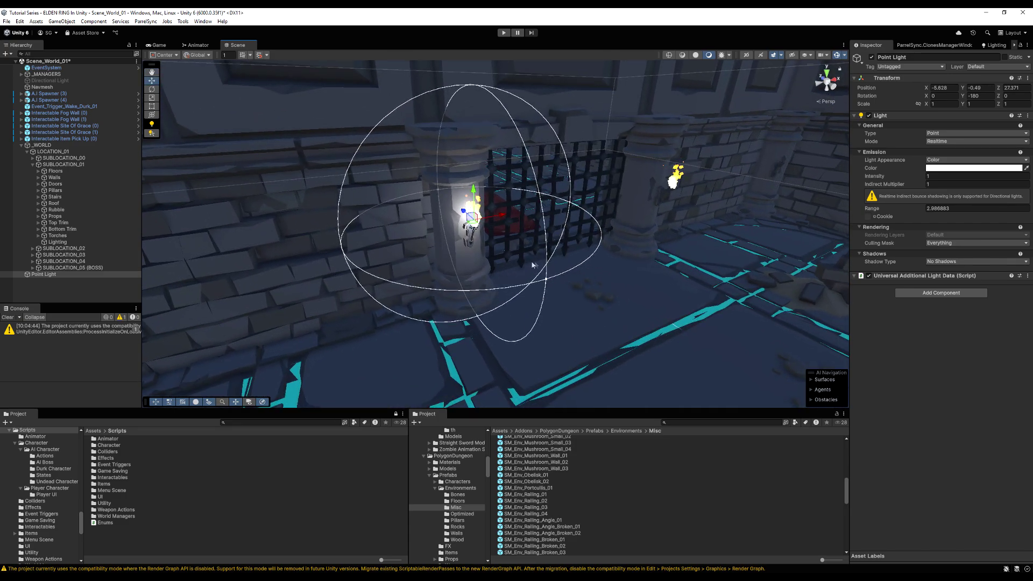
# Step: Give the Point Light a range of about 4.05, a pale yellow color and an intensity of 1.4
pyautogui.moveTo(547, 281); pyautogui.dragTo(611, 321)
pyautogui.click(948, 168)
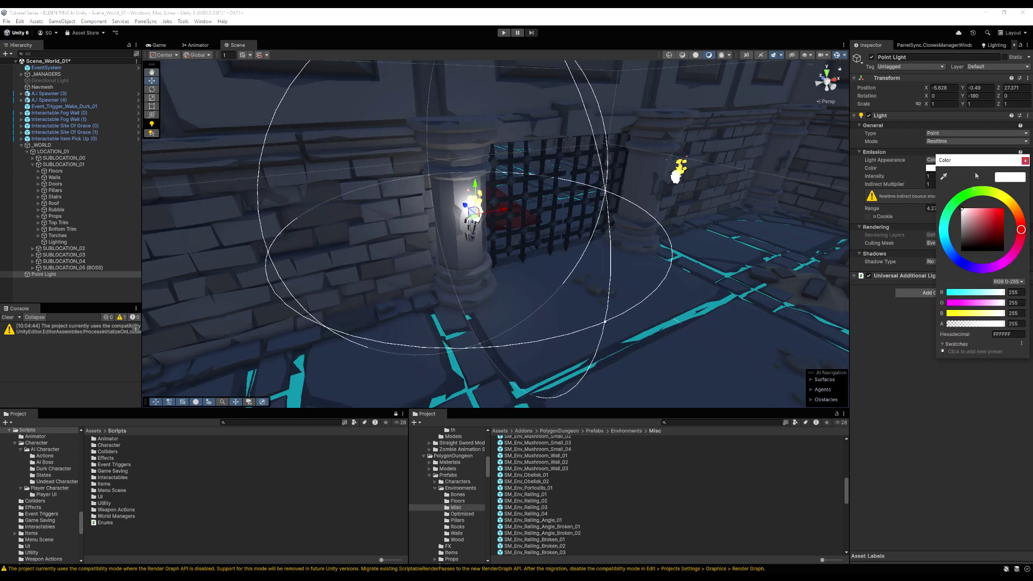
pyautogui.moveTo(999, 234); pyautogui.dragTo(975, 222)
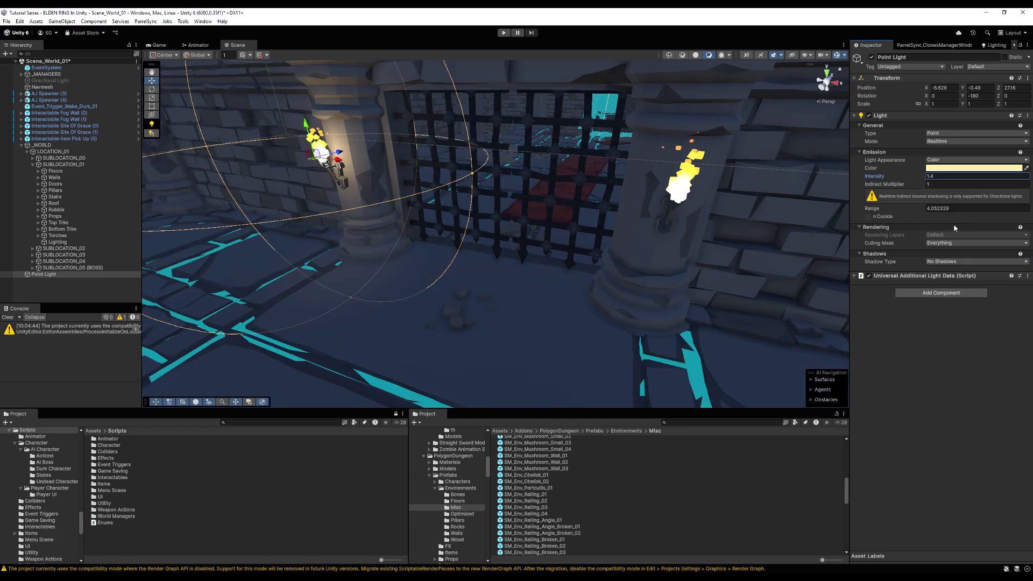
# Step: Duplicate the Point Light and move the copy to the torch on the pillar across the gate
pyautogui.moveTo(688, 238); pyautogui.dragTo(582, 238, button='right')
pyautogui.press('s')
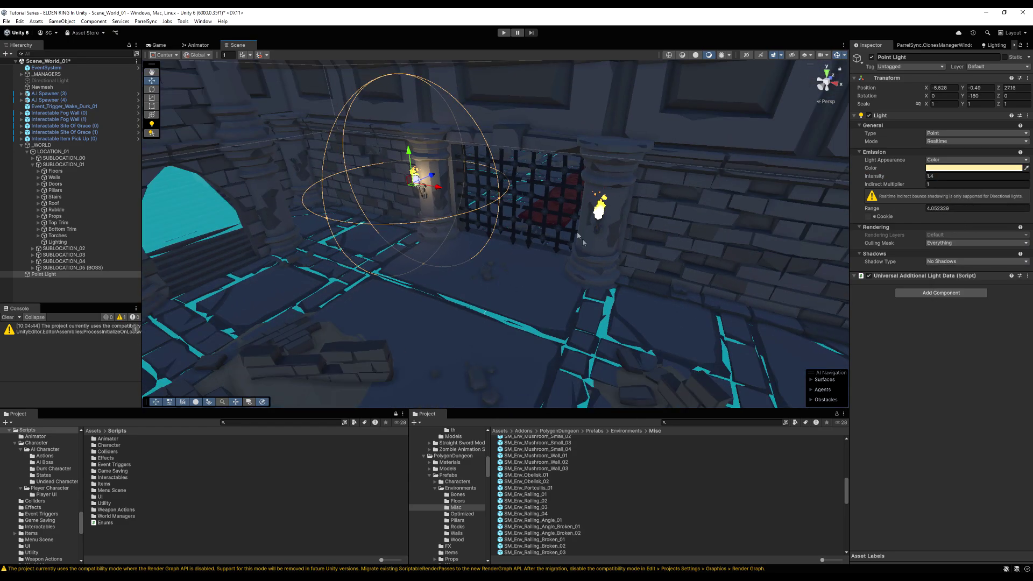
pyautogui.hotkey('ctrl', 'd')
pyautogui.moveTo(435, 196); pyautogui.dragTo(623, 247)
pyautogui.moveTo(623, 246); pyautogui.dragTo(668, 216, button='right')
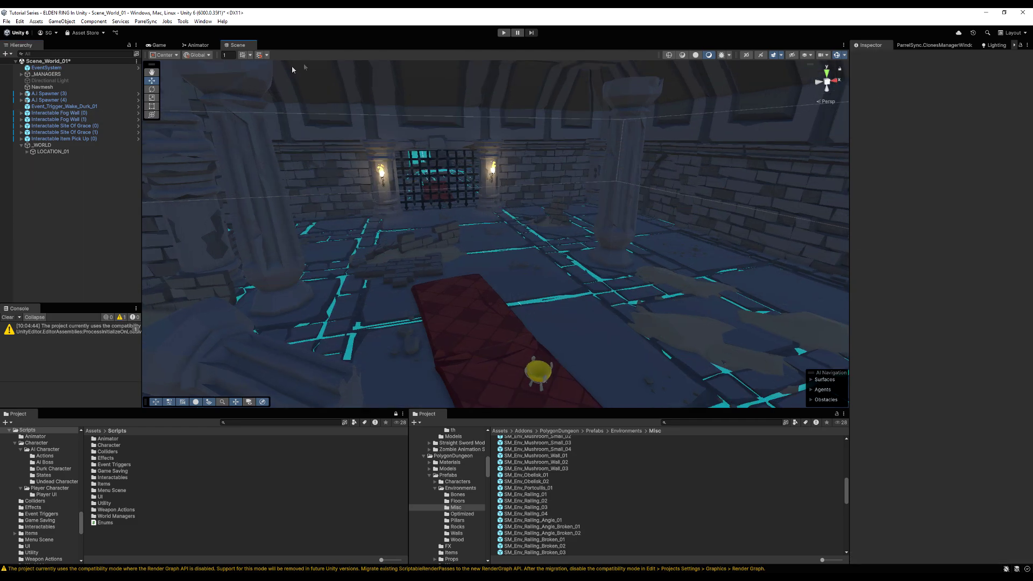
# Step: Open the Lighting window and look through its scene, Adaptive Probe Volumes and Baked Lightmaps settings
pyautogui.click(996, 45)
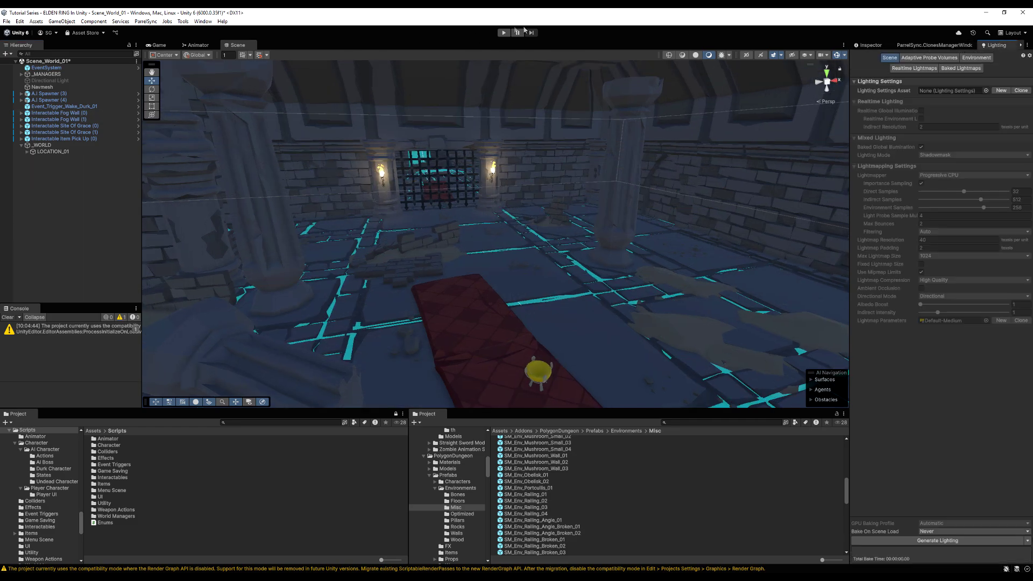
pyautogui.click(202, 22)
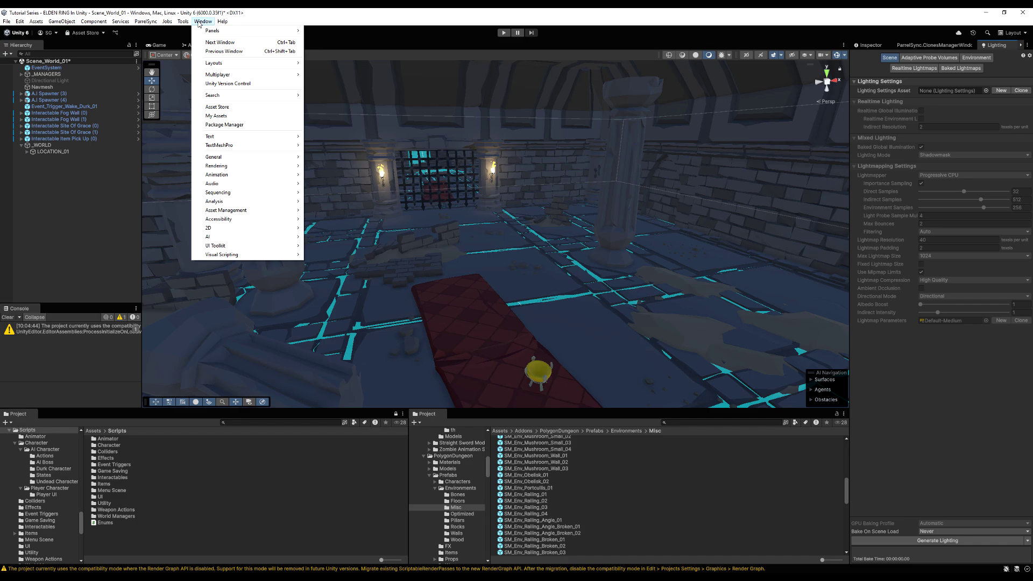
pyautogui.moveTo(232, 169)
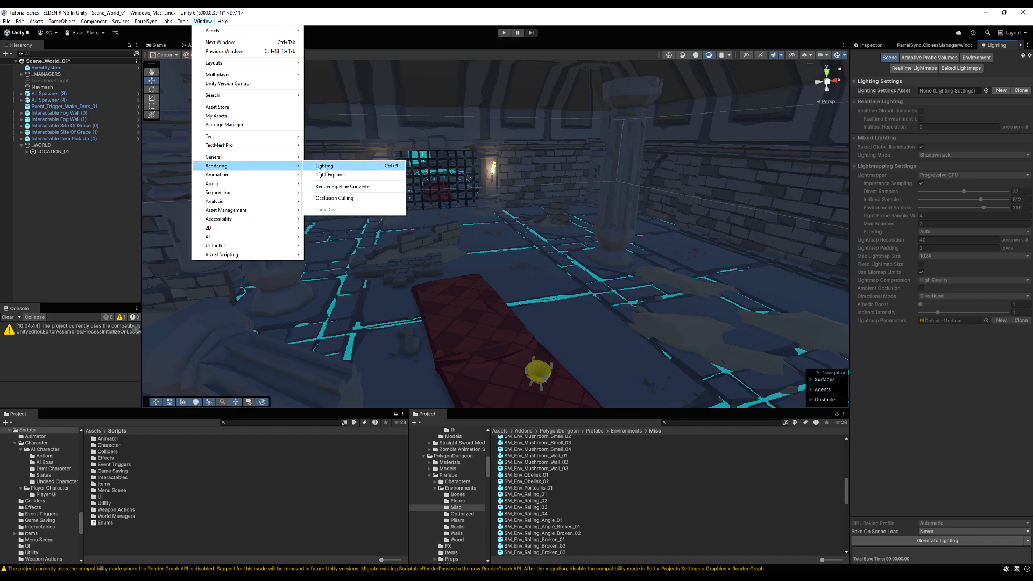
pyautogui.click(326, 167)
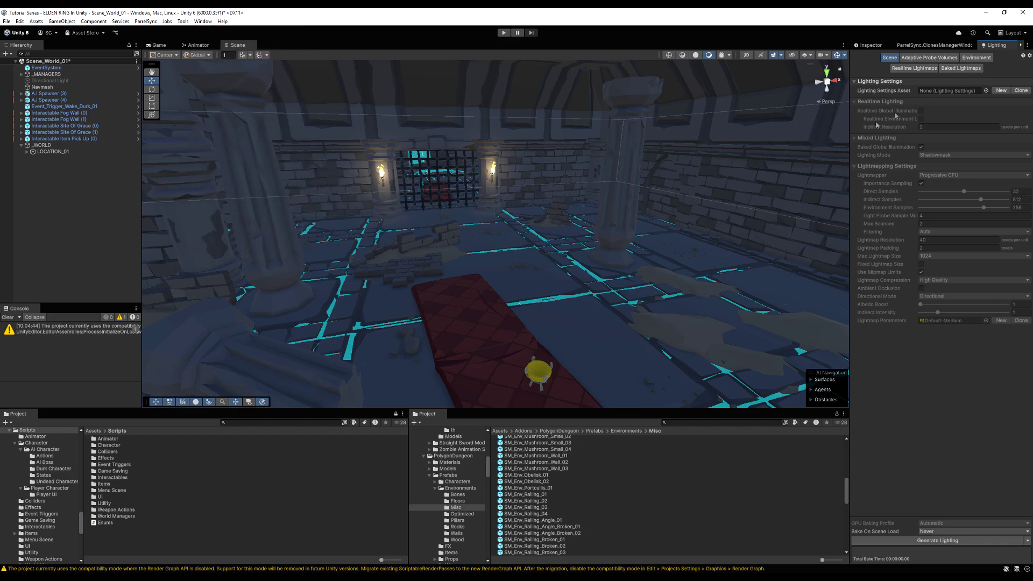
pyautogui.click(925, 60)
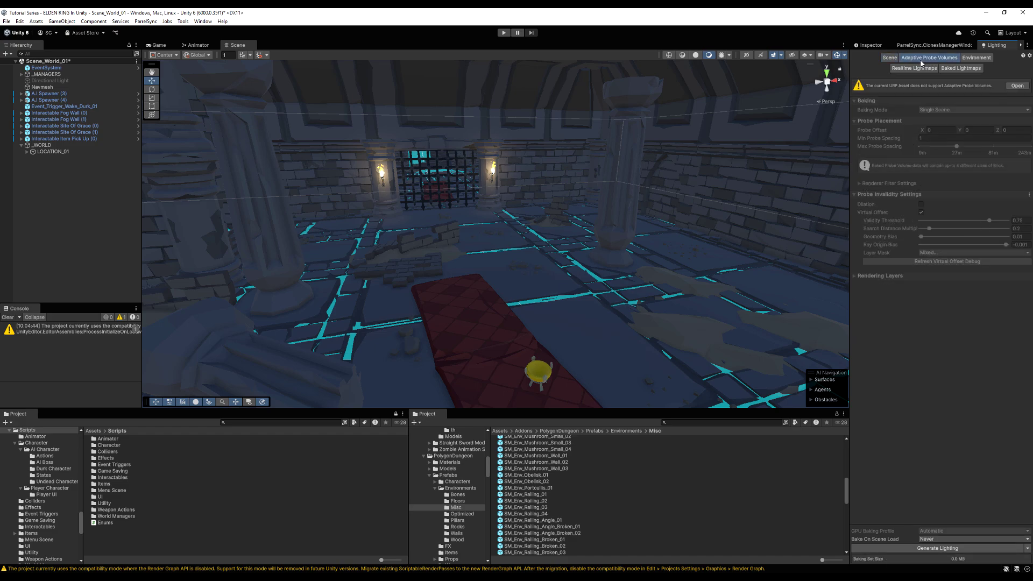
pyautogui.click(951, 69)
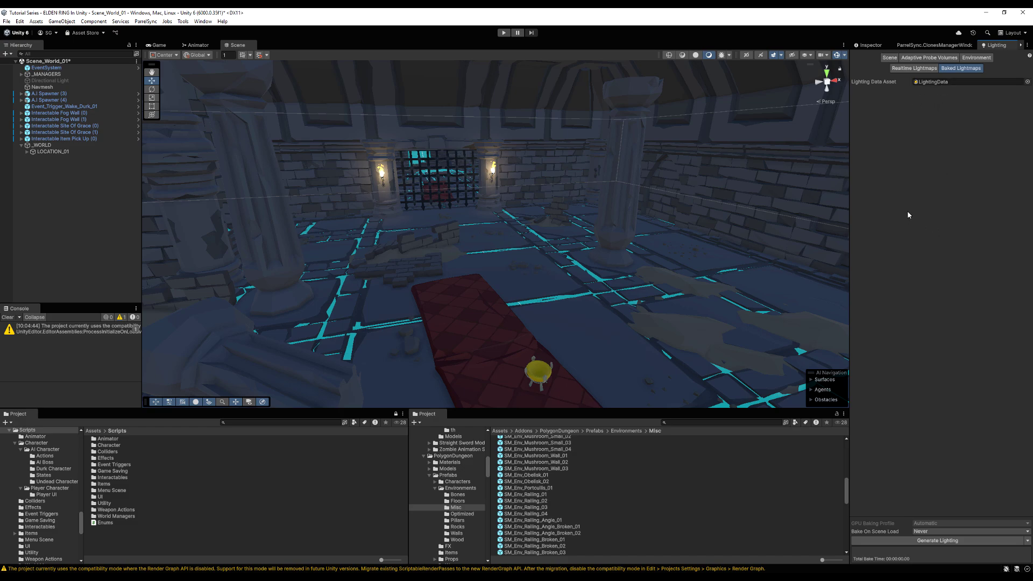
# Step: Create a new lighting settings asset for the scene and name it World Lighting Settings
pyautogui.click(890, 58)
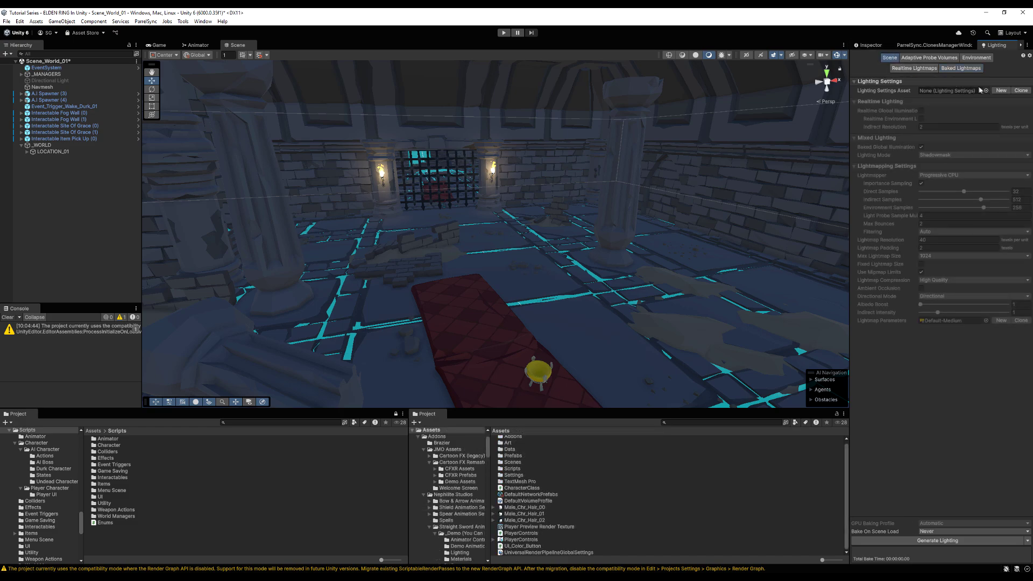
pyautogui.click(1000, 90)
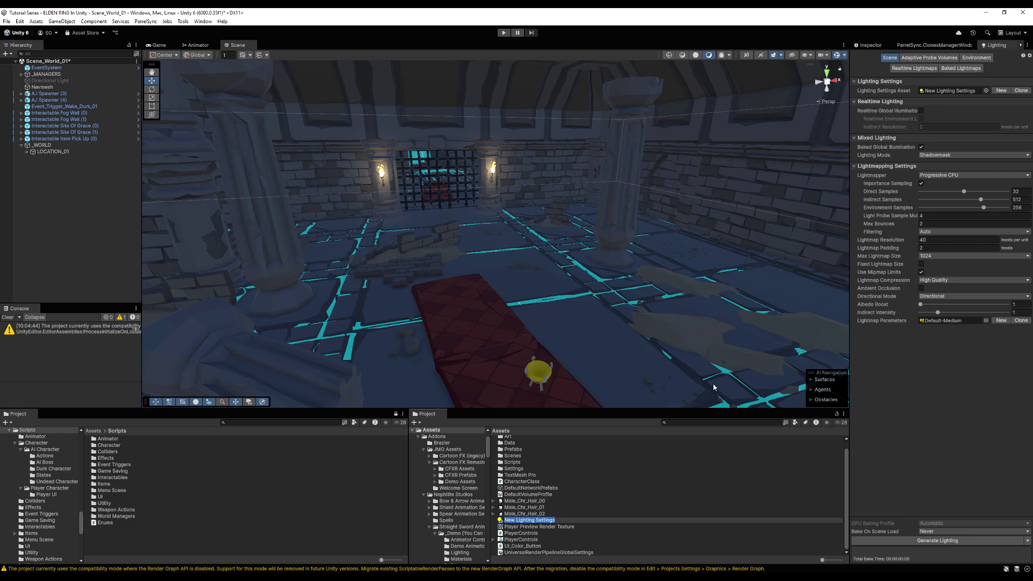
pyautogui.write('World Lighting S')
pyautogui.press('Return')
pyautogui.click(564, 554)
pyautogui.write('s')
pyautogui.press('Return')
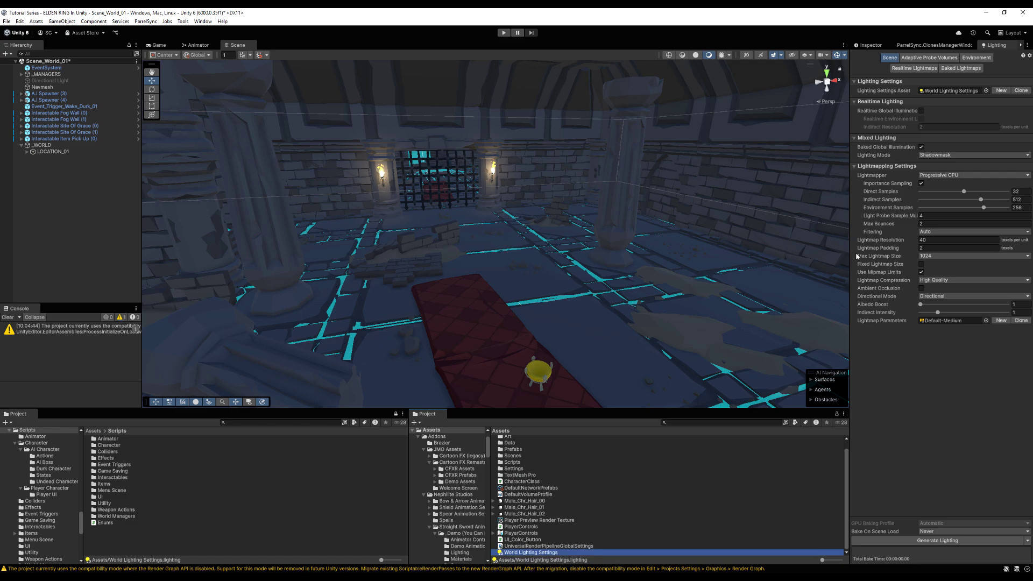
# Step: Review the lighting mode, lightmap padding, compression and directional mode options and generate the scene's lighting
pyautogui.click(927, 157)
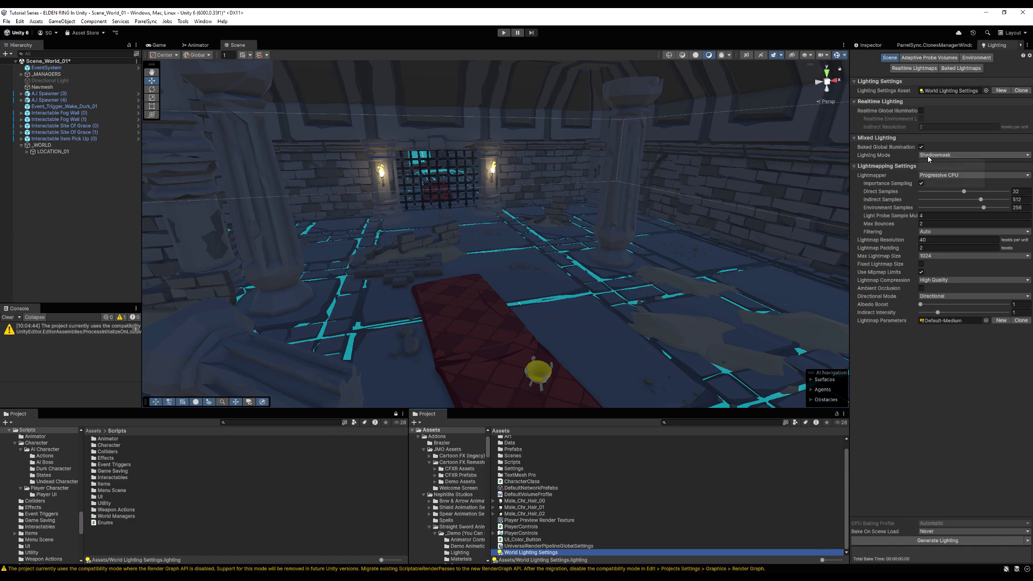
pyautogui.click(942, 184)
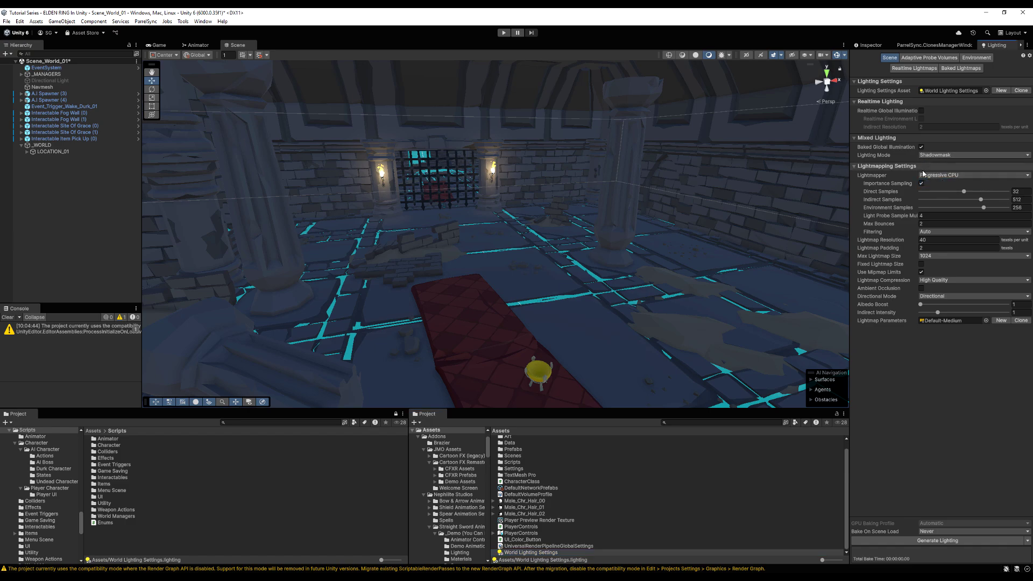
pyautogui.click(936, 248)
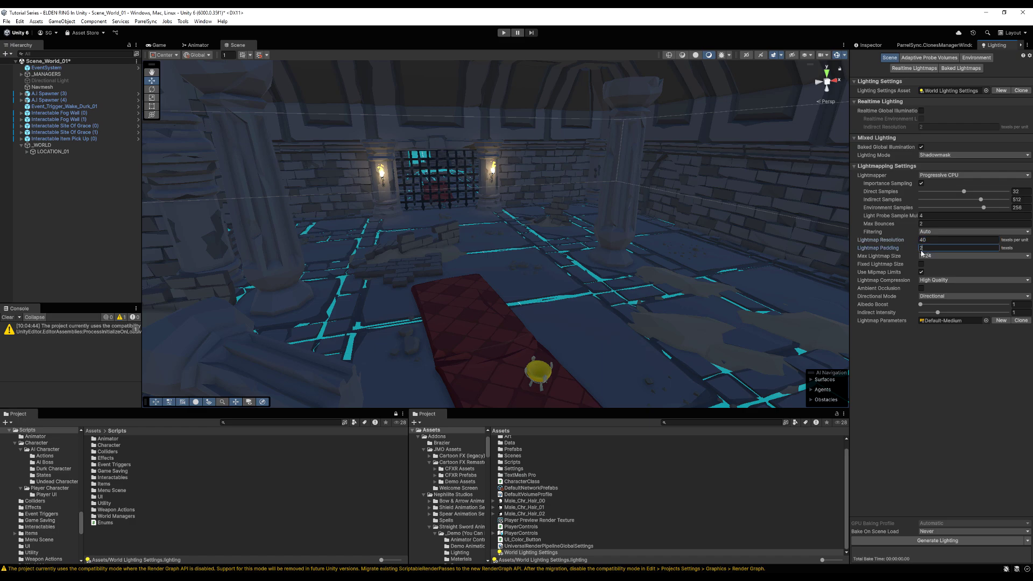
pyautogui.click(935, 281)
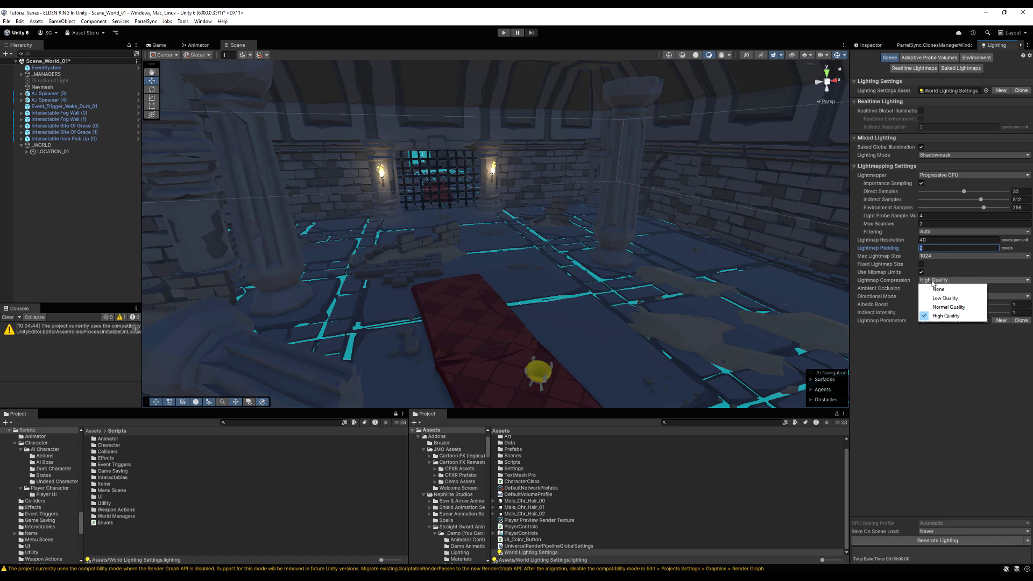
pyautogui.click(886, 372)
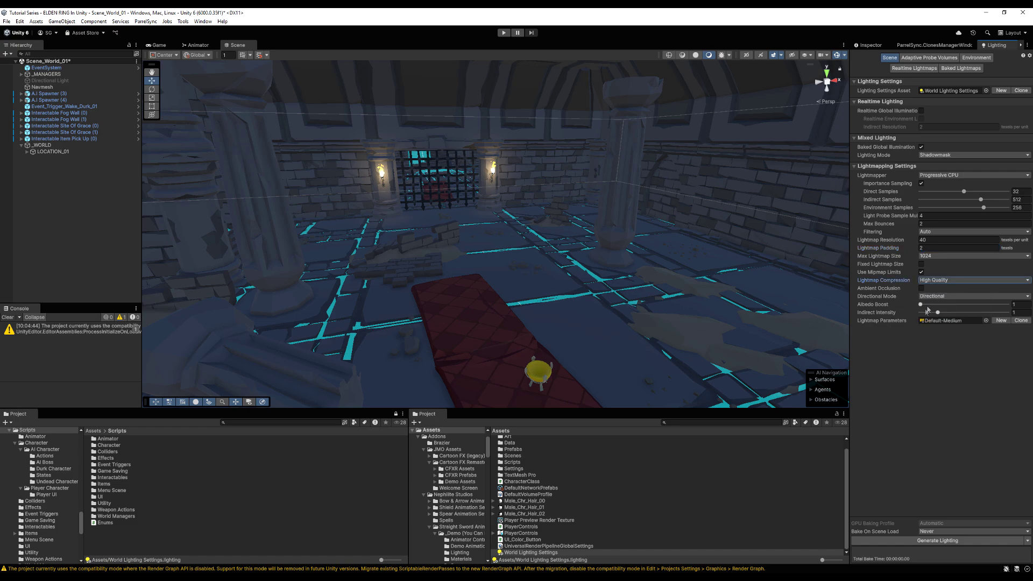
pyautogui.click(930, 298)
pyautogui.click(892, 371)
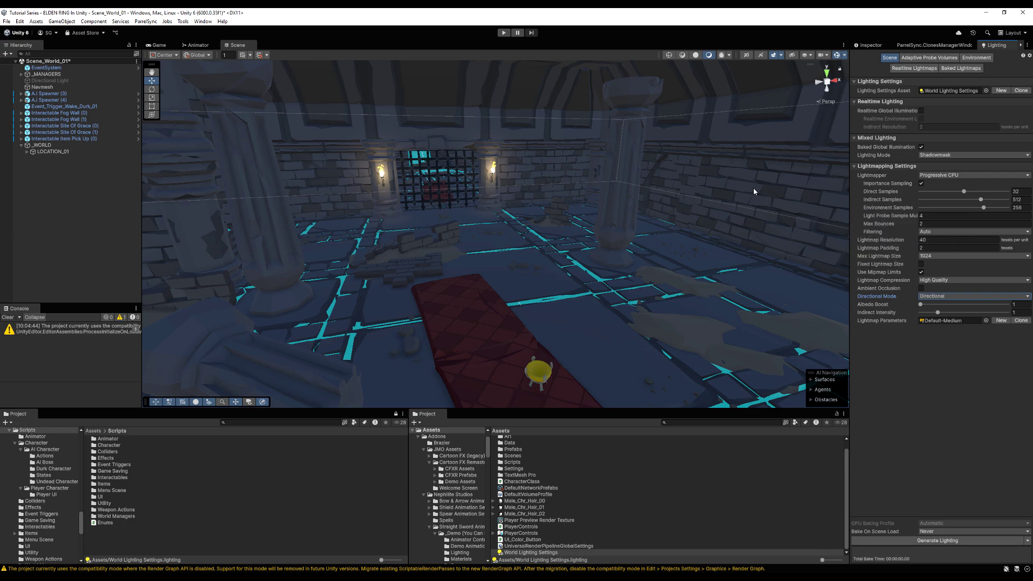
pyautogui.click(938, 540)
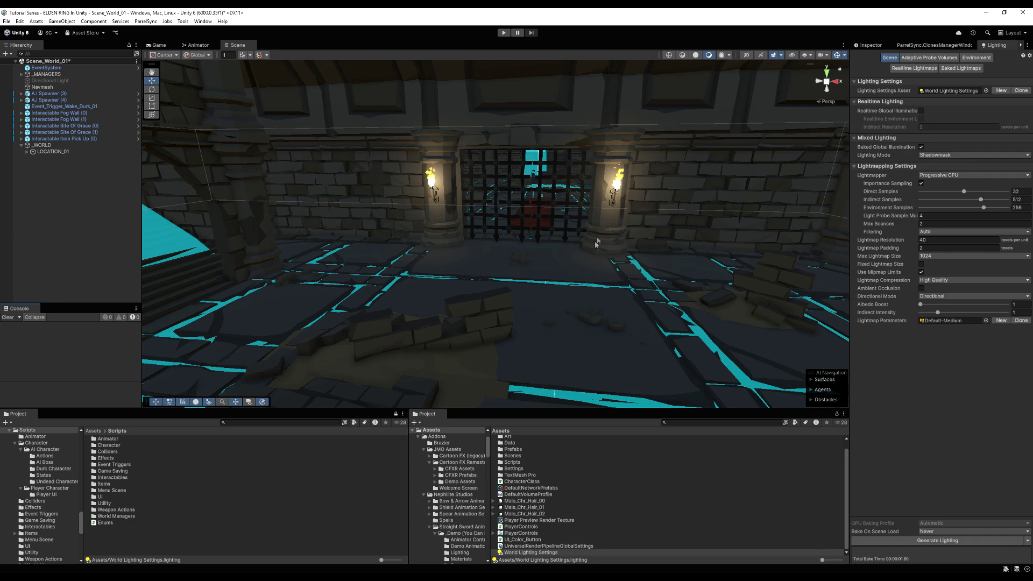
# Step: Locate the prefab and collider mesh of the pillar beside the gate in the project files
pyautogui.click(597, 224)
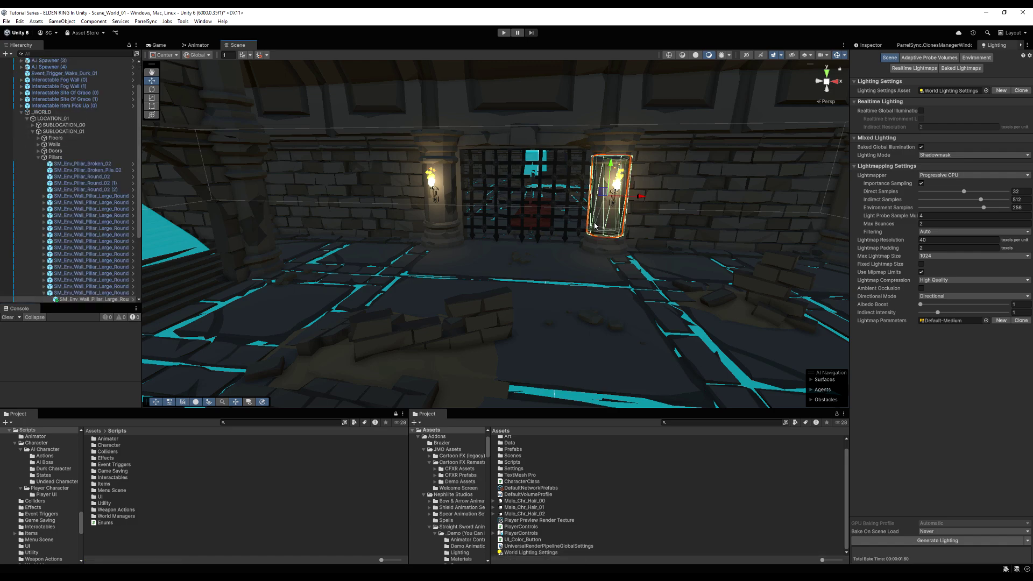
pyautogui.click(871, 45)
pyautogui.click(926, 80)
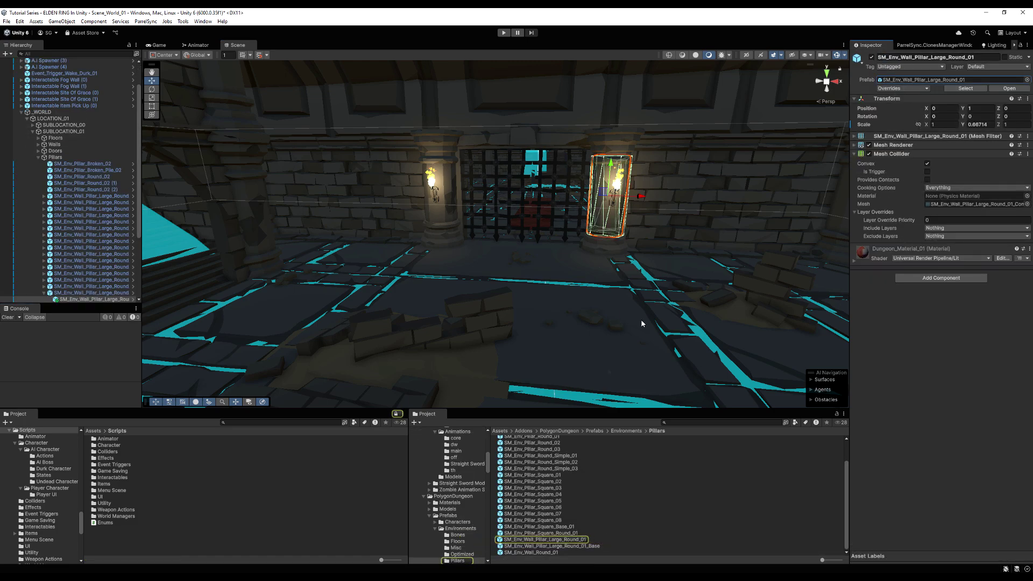
pyautogui.click(536, 539)
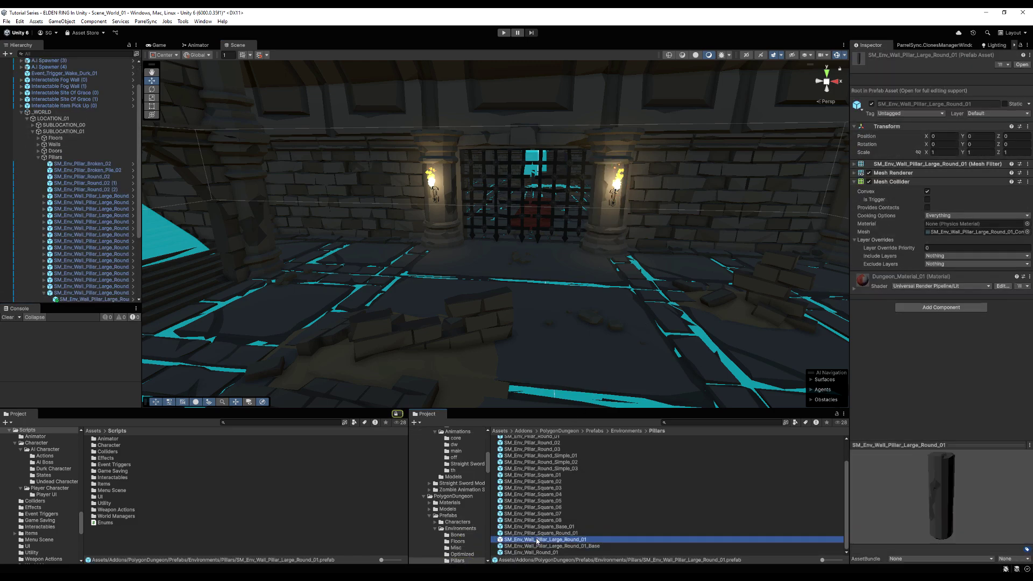
pyautogui.click(947, 233)
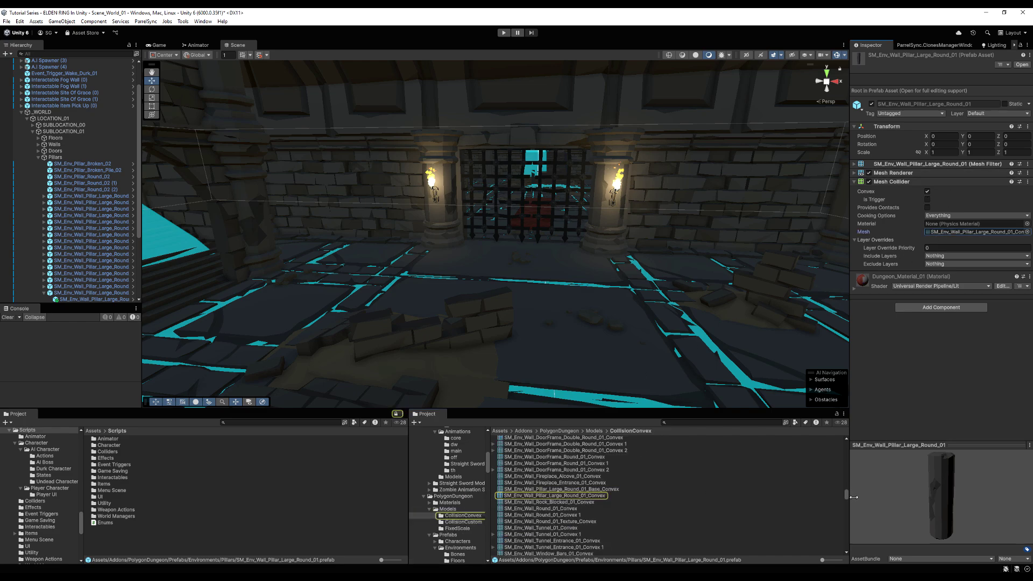
pyautogui.moveTo(846, 498); pyautogui.dragTo(847, 444)
pyautogui.click(561, 452)
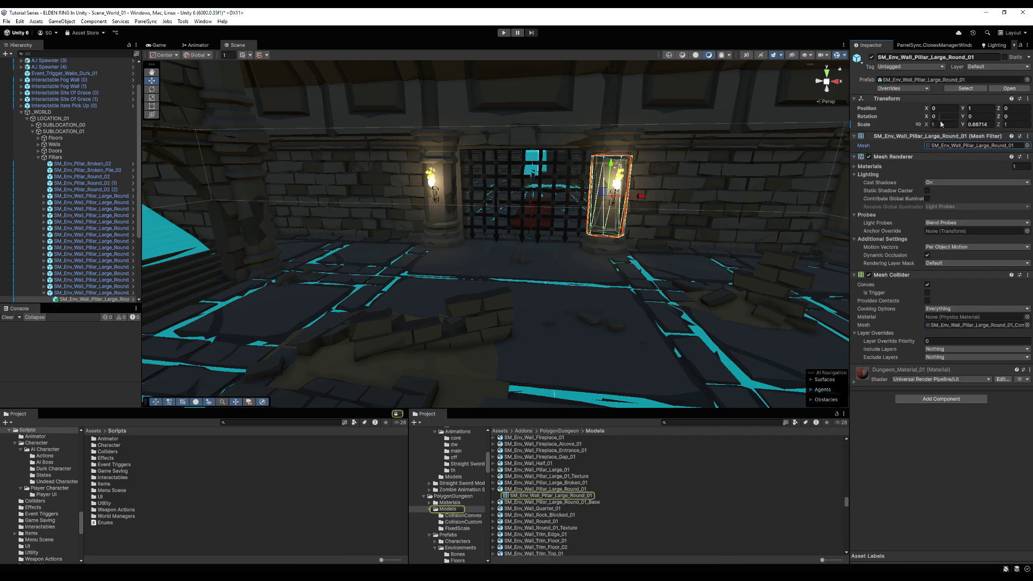
# Step: Find the pillar's source model SM_Env_Wall_Pillar_Large_Round_01 from its Mesh Filter and show its Model import settings
pyautogui.click(952, 146)
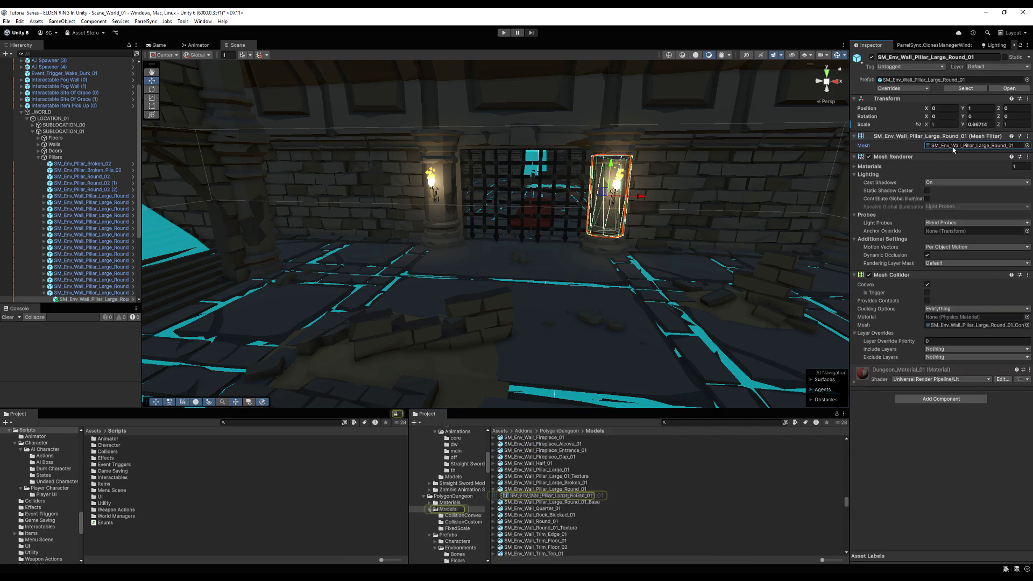
pyautogui.click(500, 489)
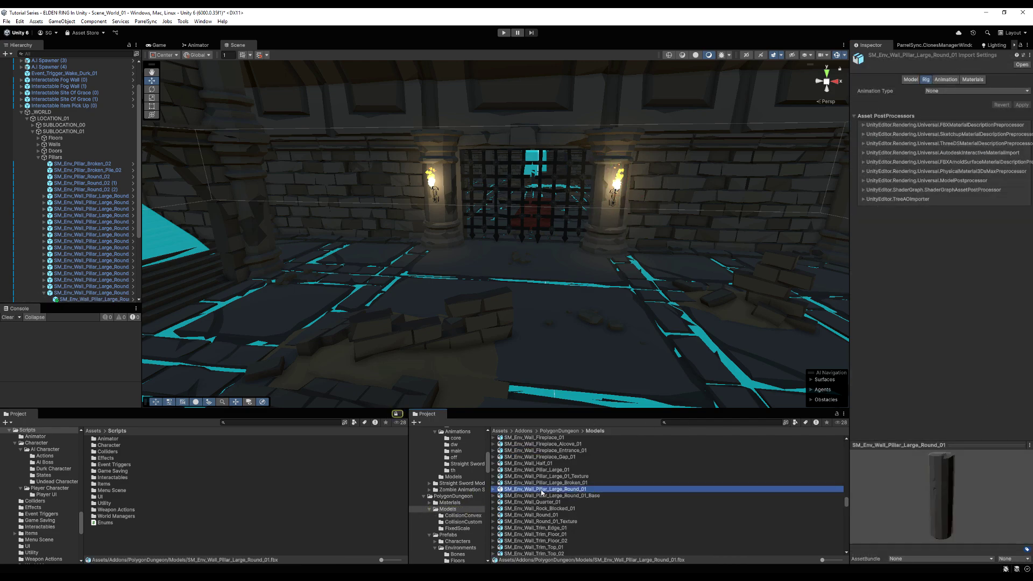
pyautogui.click(533, 489)
pyautogui.click(910, 79)
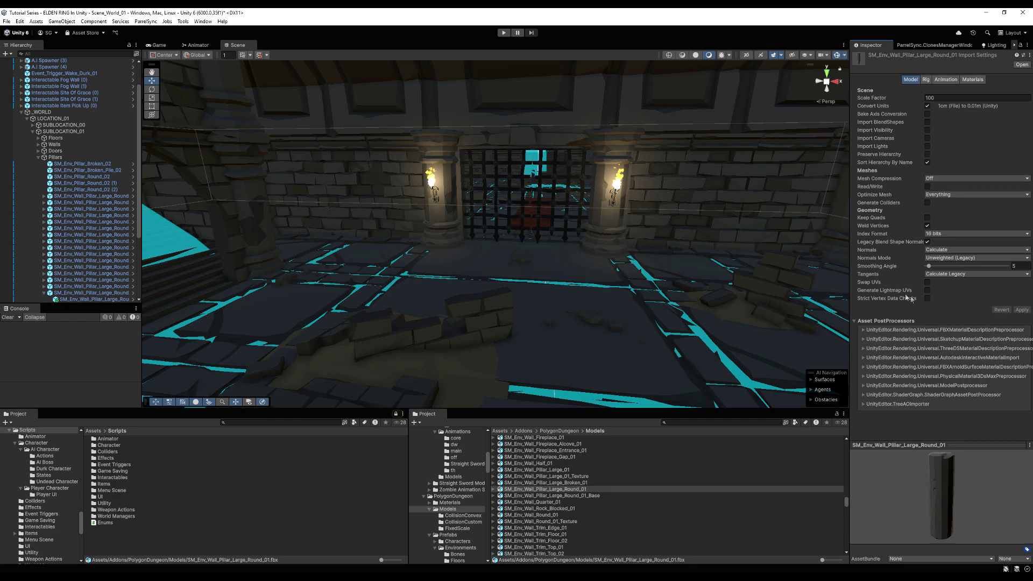
# Step: Select all models in the PolygonDungeon Models folder from FX_CubePivot to the last one and enable Generate Lightmap UVs for them
pyautogui.moveTo(844, 501); pyautogui.dragTo(846, 446)
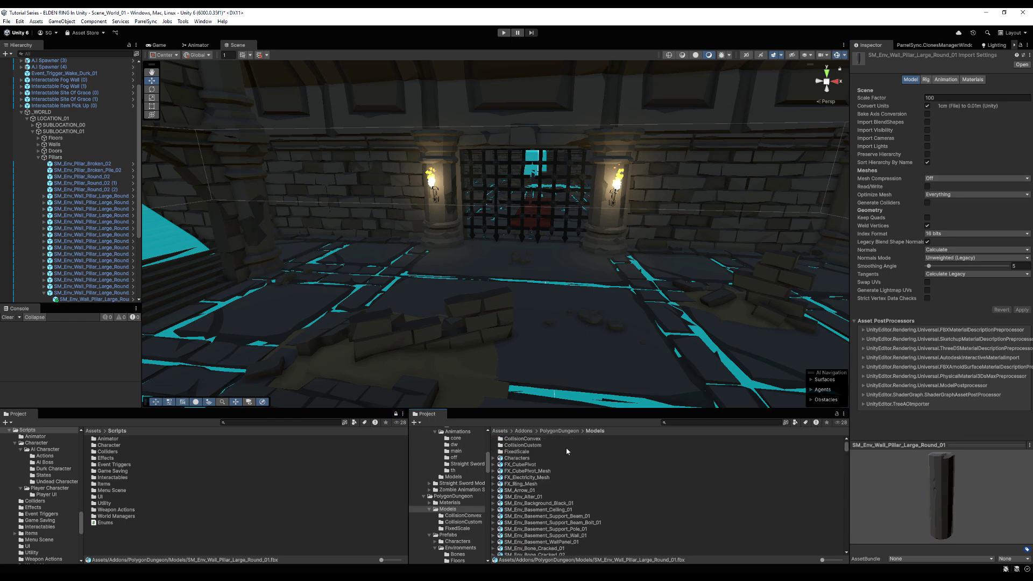
pyautogui.click(520, 466)
pyautogui.moveTo(846, 448); pyautogui.dragTo(846, 549)
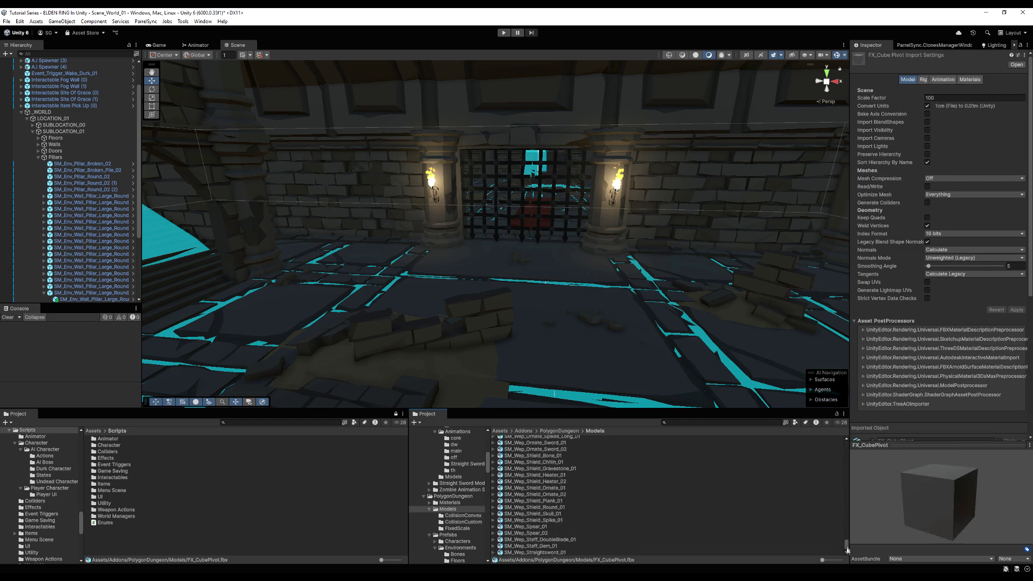
pyautogui.keyDown('shift'); pyautogui.click(525, 552); pyautogui.keyUp('shift')
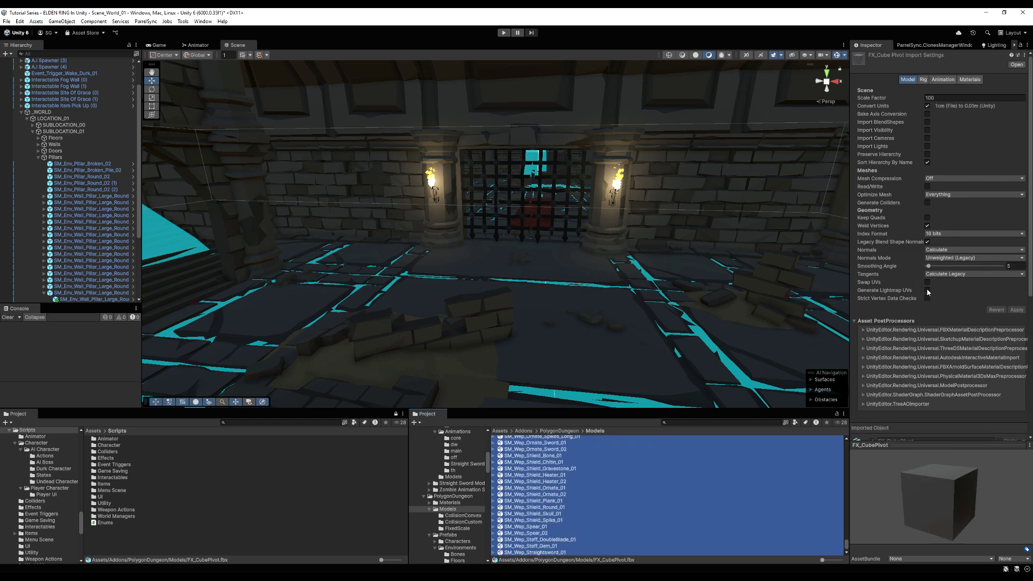
pyautogui.click(927, 306)
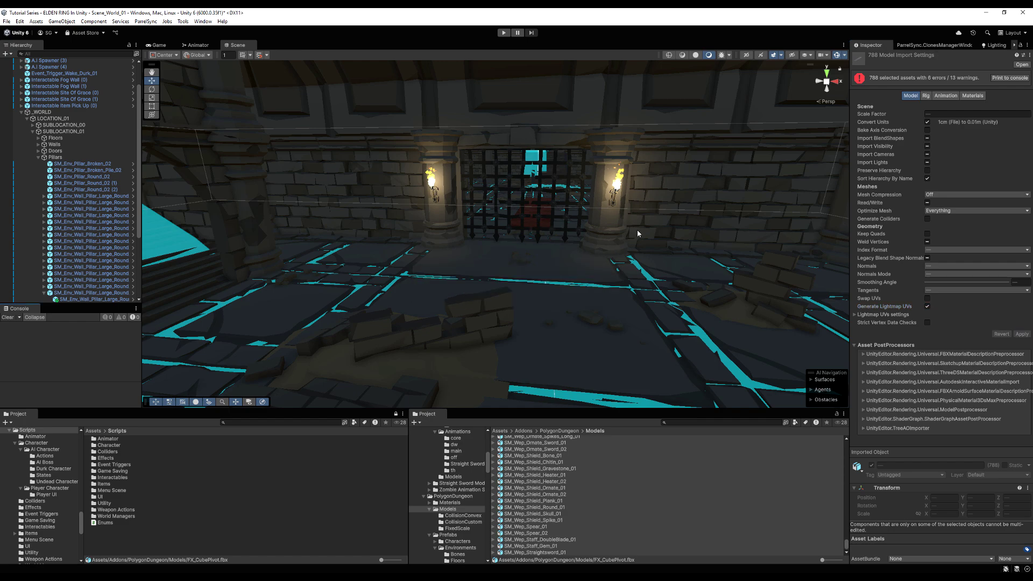
# Step: Review the static flag options of a large round pillar base and the scene's lighting settings
pyautogui.click(80, 202)
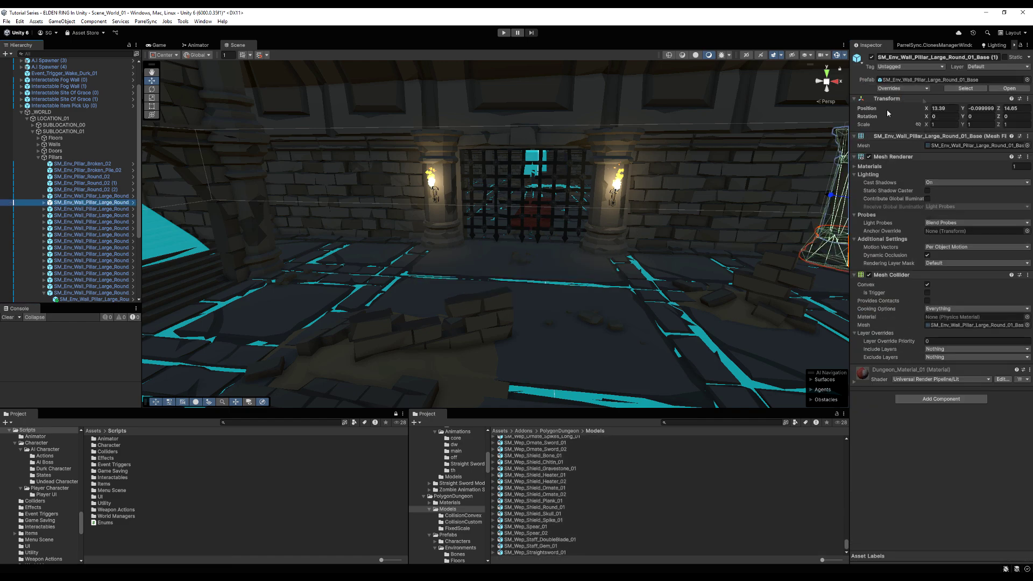
pyautogui.click(1028, 57)
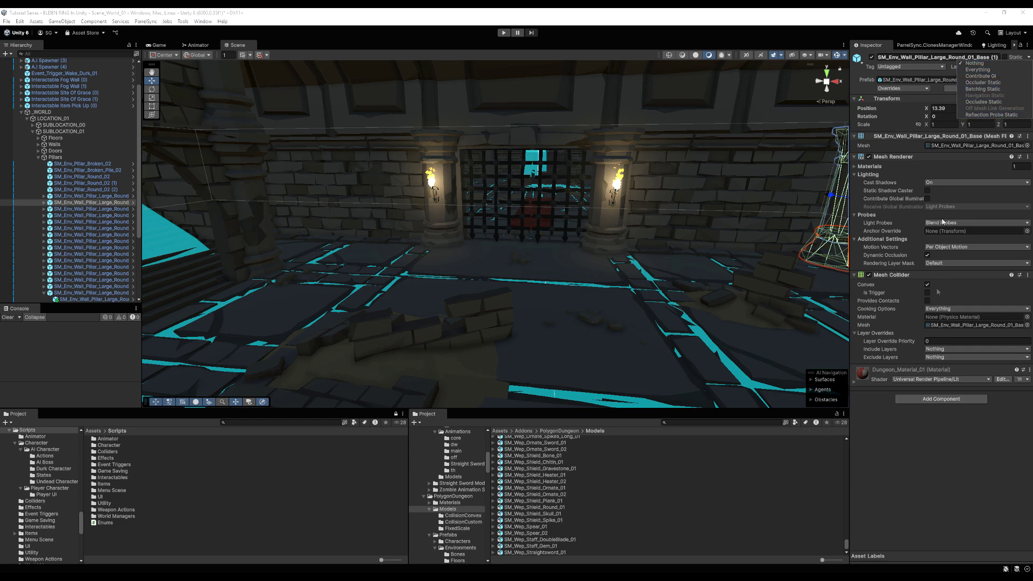
pyautogui.click(909, 435)
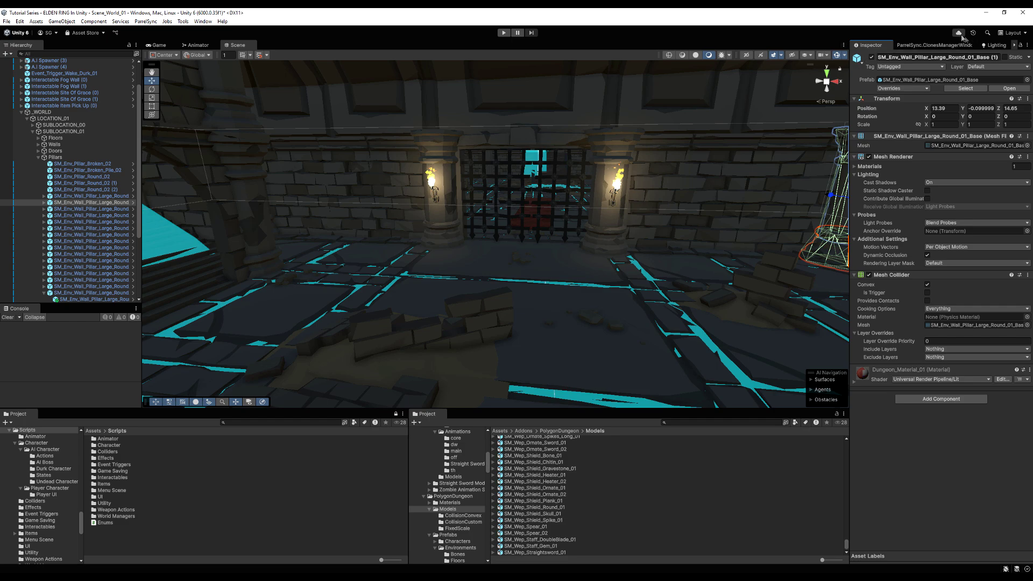
pyautogui.click(994, 45)
pyautogui.click(941, 547)
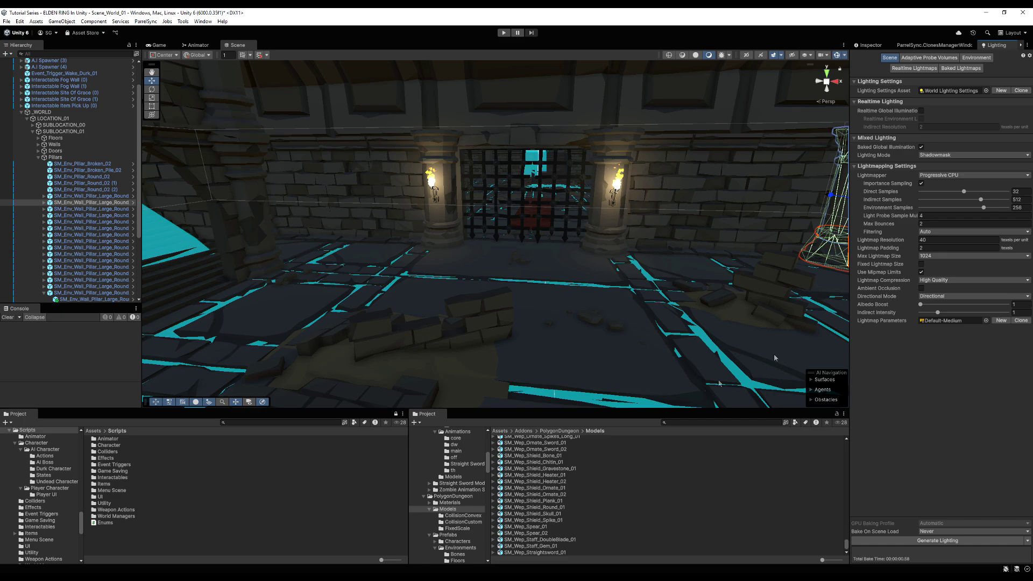
# Step: Locate the prefab of a large round pillar base and mark all prefabs in its Pillars folder as static
pyautogui.click(91, 234)
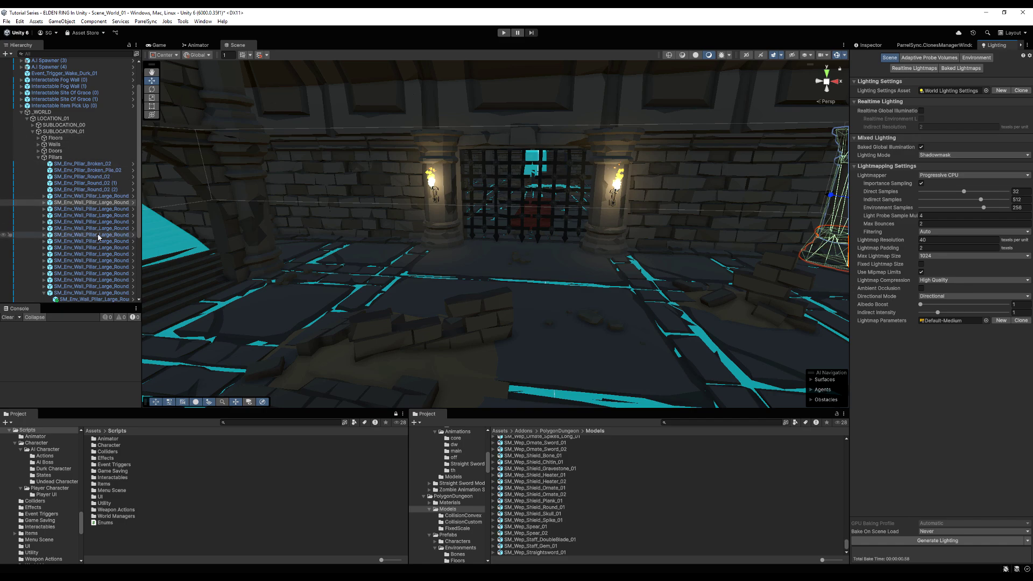
pyautogui.click(870, 45)
pyautogui.click(930, 79)
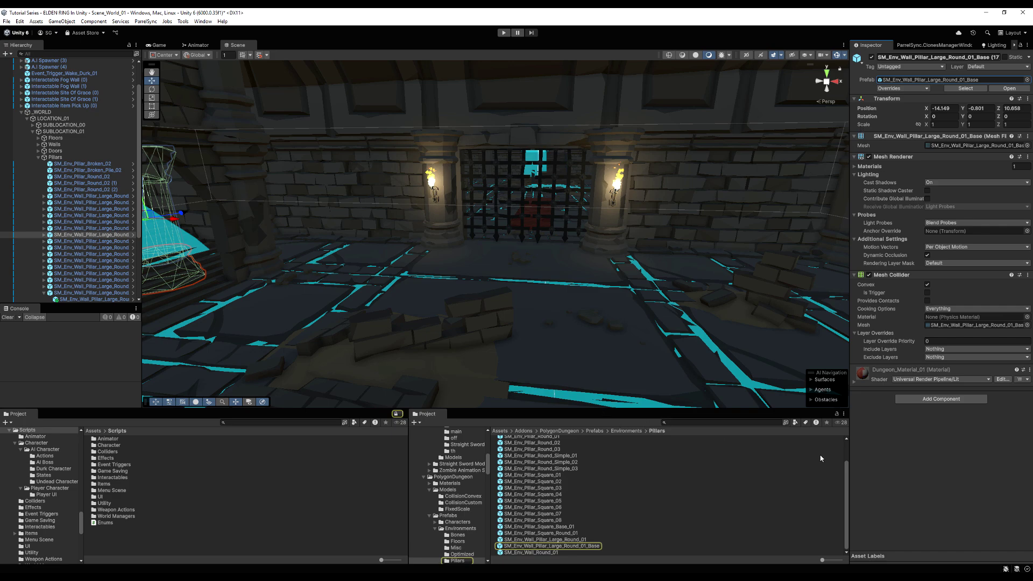
pyautogui.moveTo(846, 468); pyautogui.dragTo(852, 440)
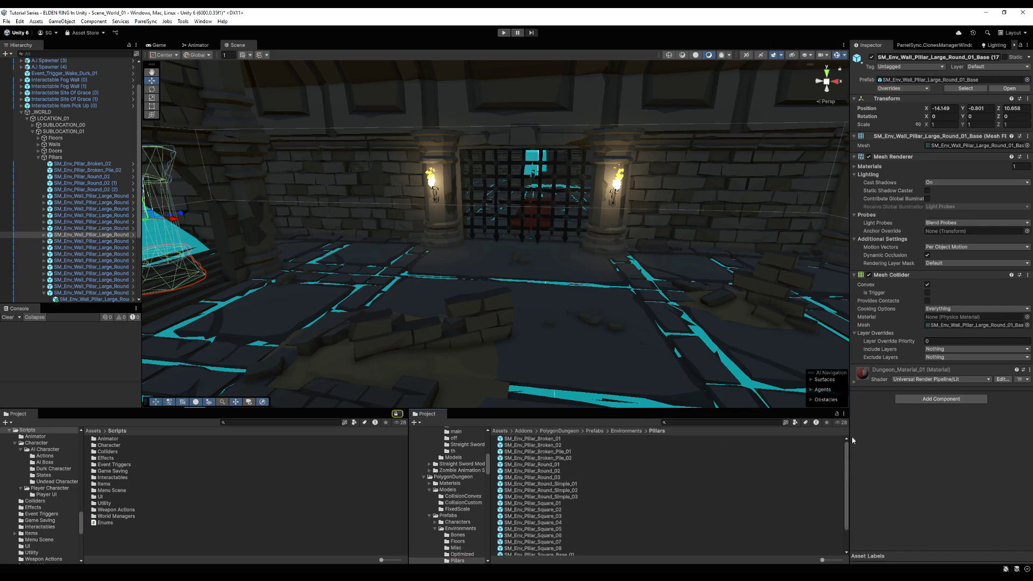
pyautogui.click(546, 438)
pyautogui.scroll(-2, 842, 534)
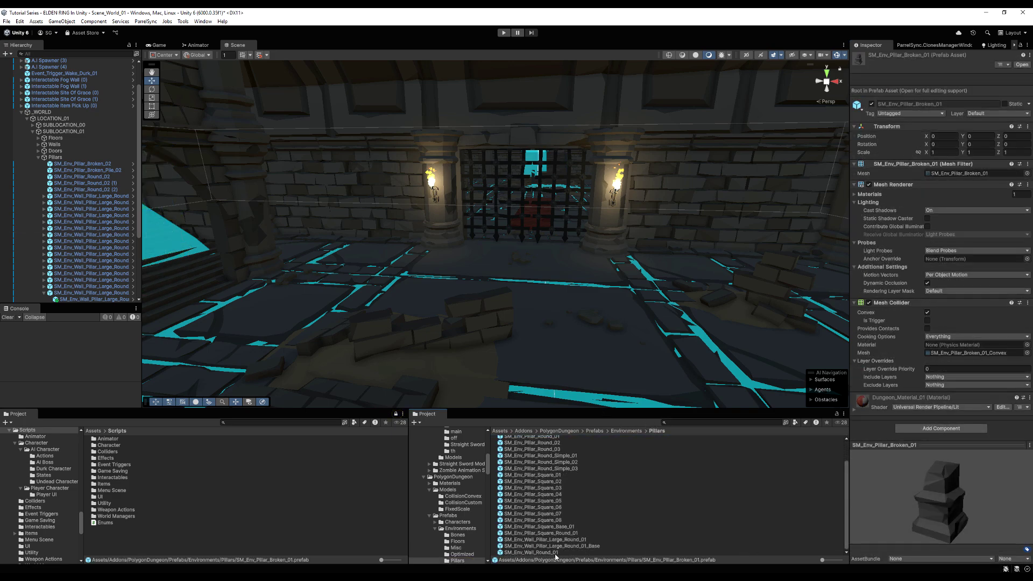
pyautogui.keyDown('shift'); pyautogui.click(555, 554); pyautogui.keyUp('shift')
pyautogui.click(1003, 104)
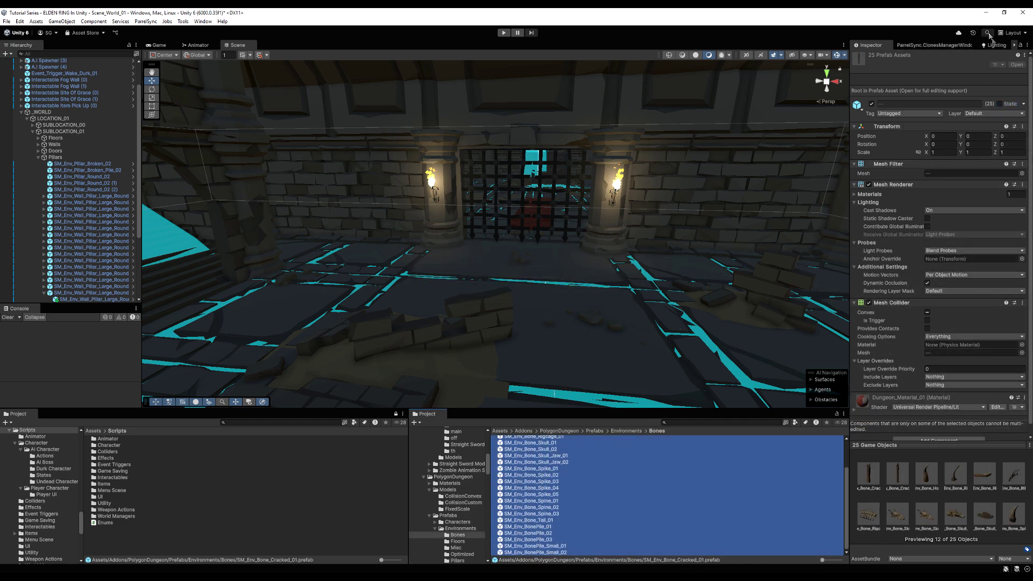
# Step: Mark all environment prefabs in the Bones, Floors and Misc folders as static, including the child objects of the Misc prefabs
pyautogui.click(999, 104)
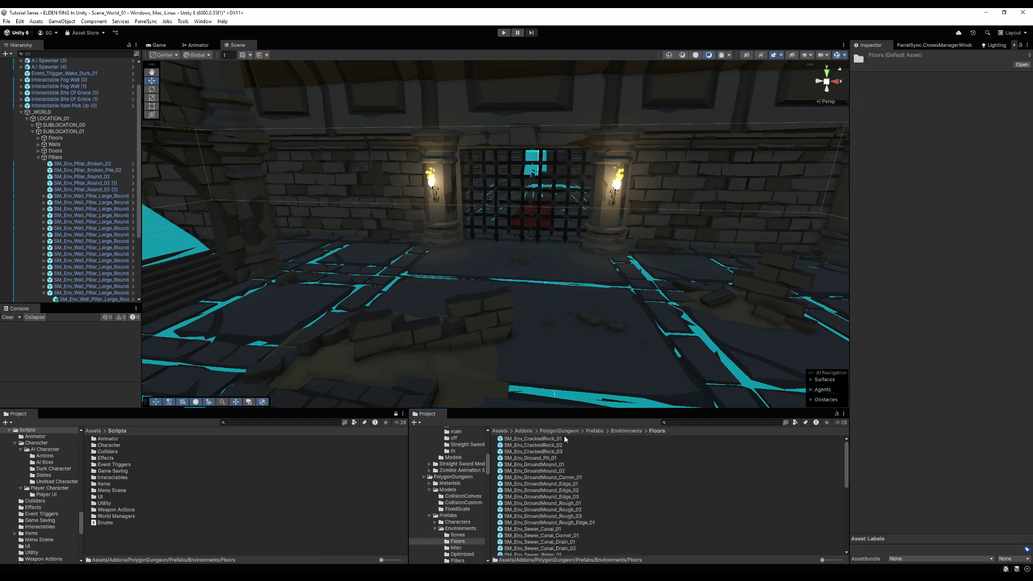
pyautogui.click(564, 438)
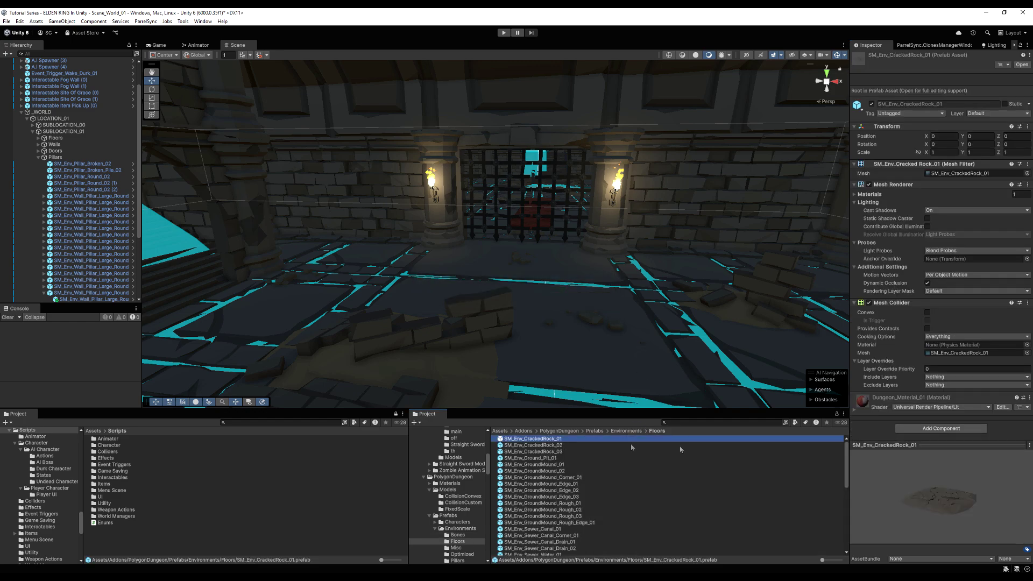
pyautogui.moveTo(847, 463); pyautogui.dragTo(847, 517)
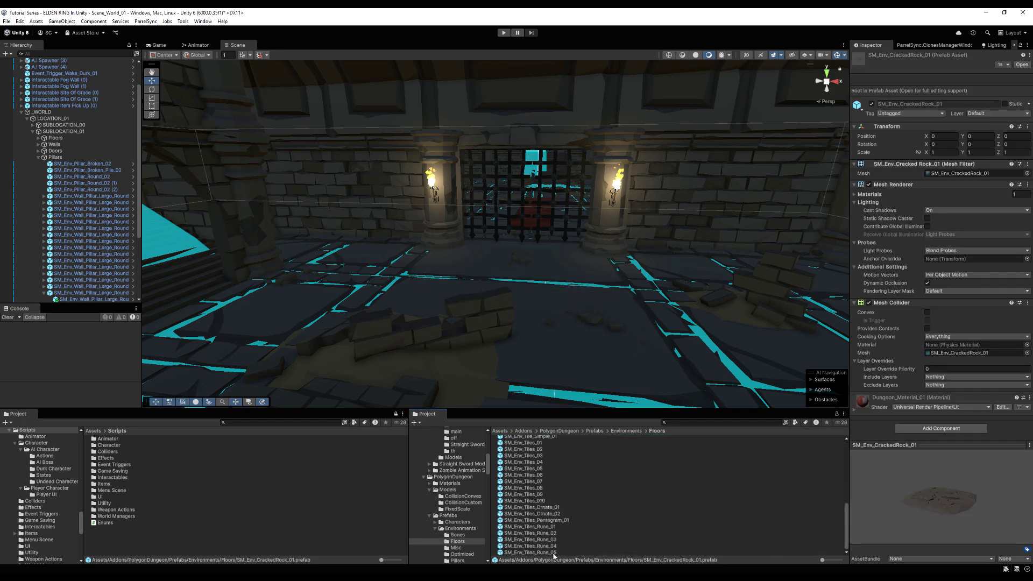
pyautogui.keyDown('shift'); pyautogui.click(554, 554); pyautogui.keyUp('shift')
pyautogui.click(1003, 104)
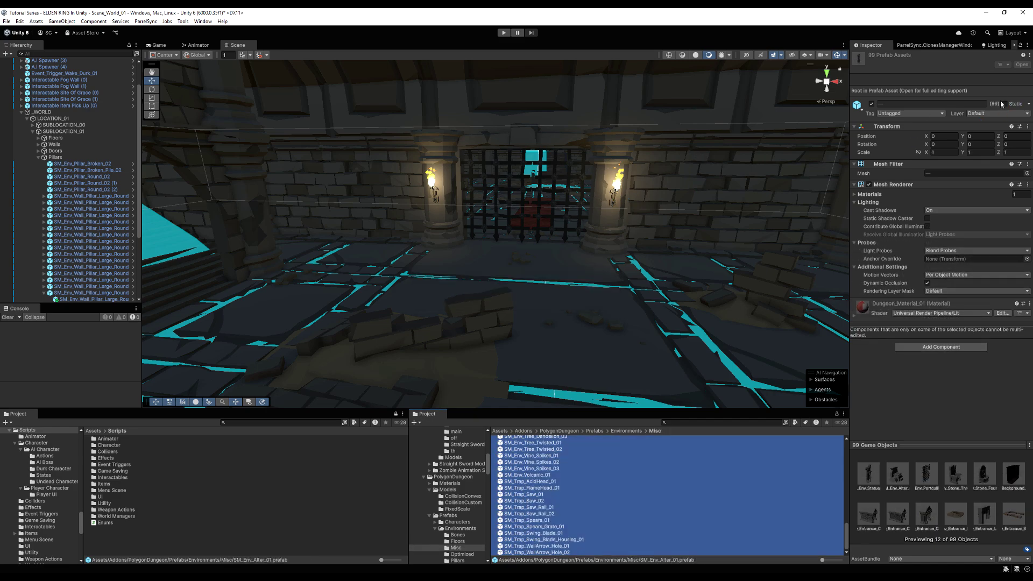
pyautogui.click(1003, 104)
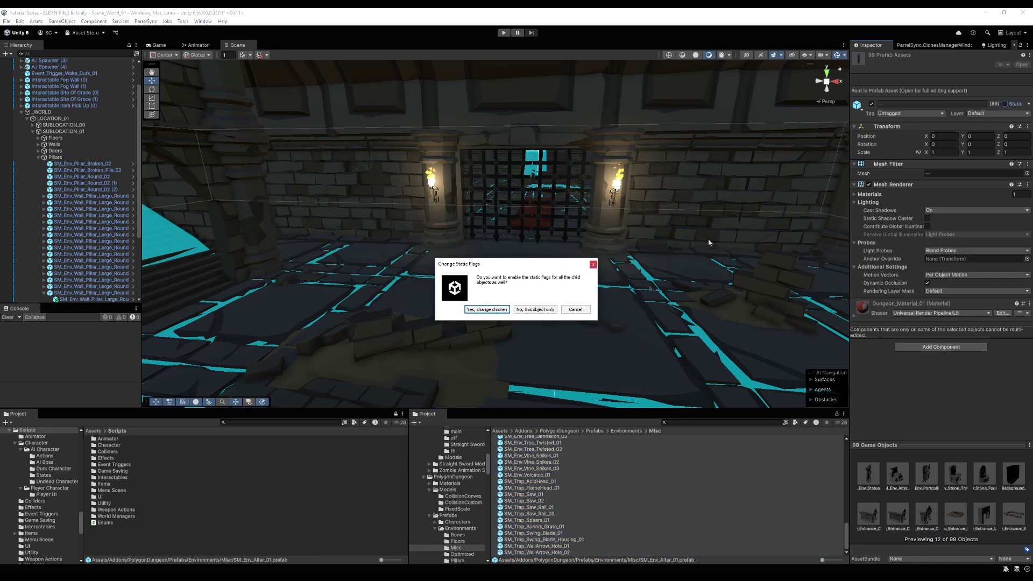
pyautogui.click(487, 306)
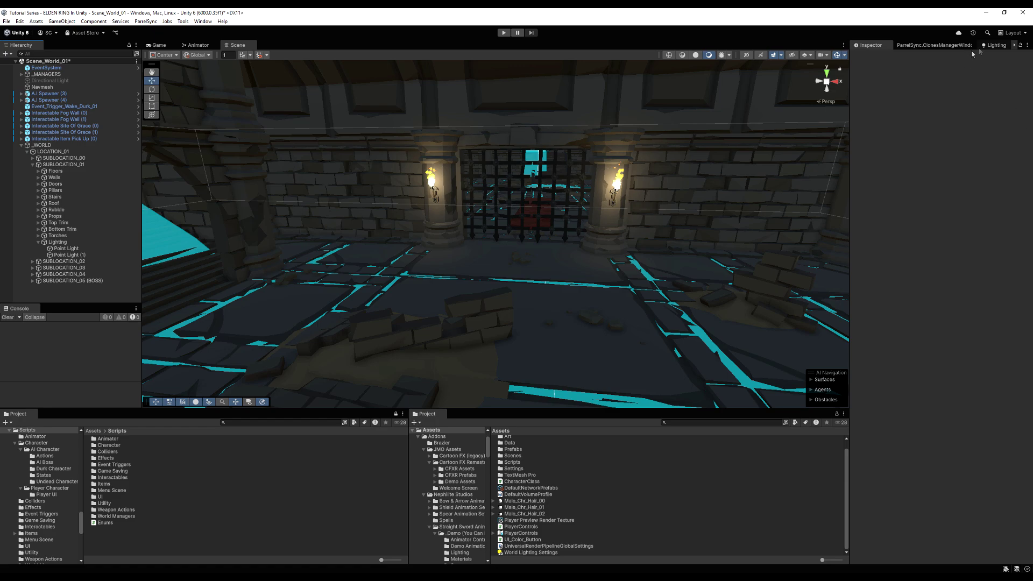
# Step: Switch the lightmapper to Progressive GPU and generate the scene's lighting
pyautogui.click(996, 45)
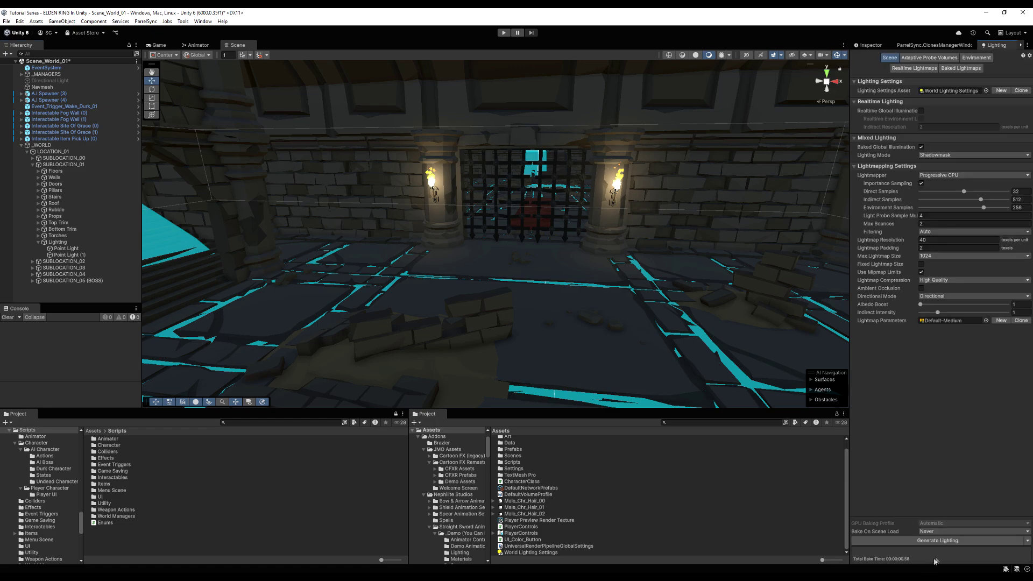
pyautogui.click(938, 540)
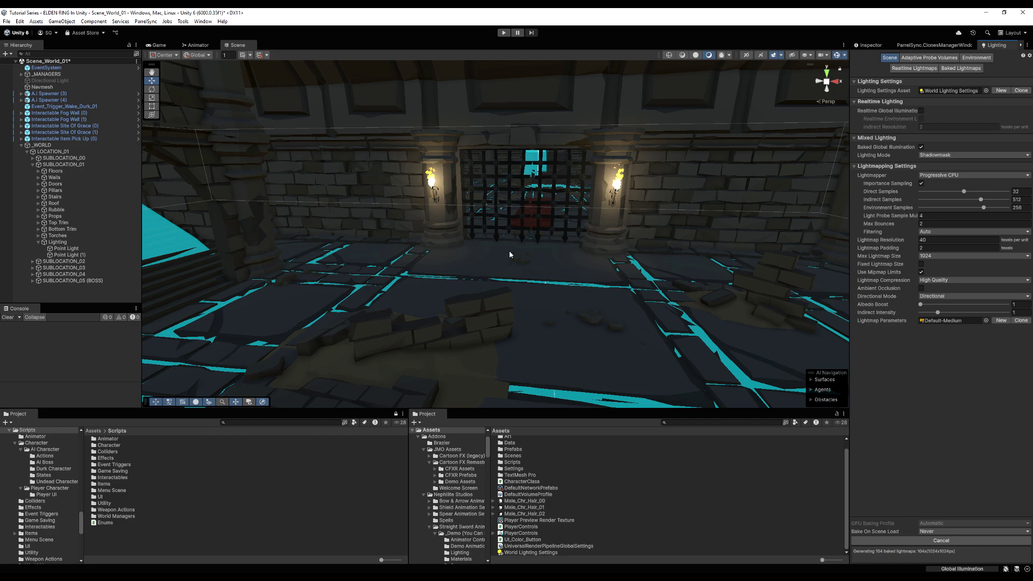
pyautogui.click(924, 176)
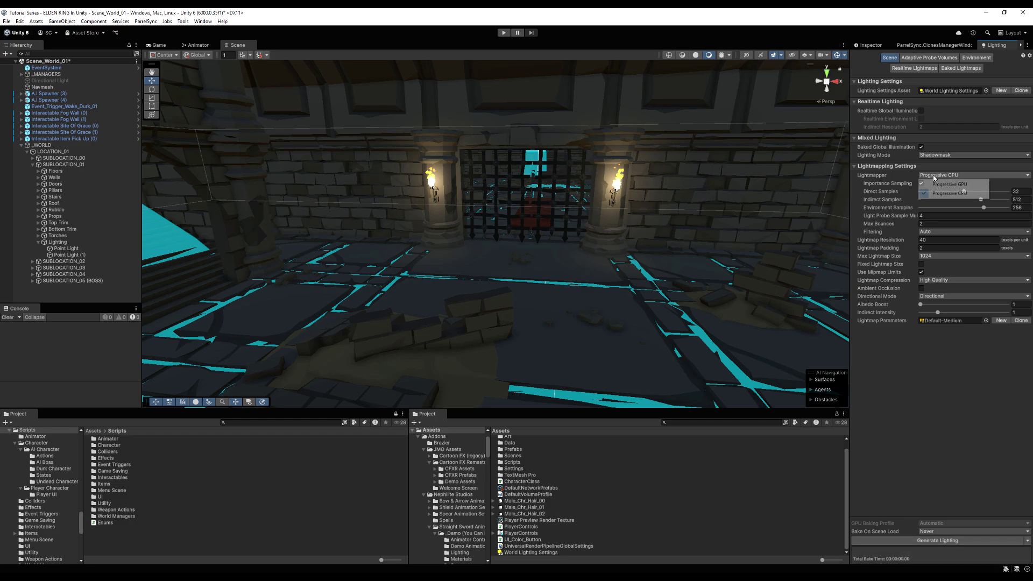
pyautogui.click(952, 187)
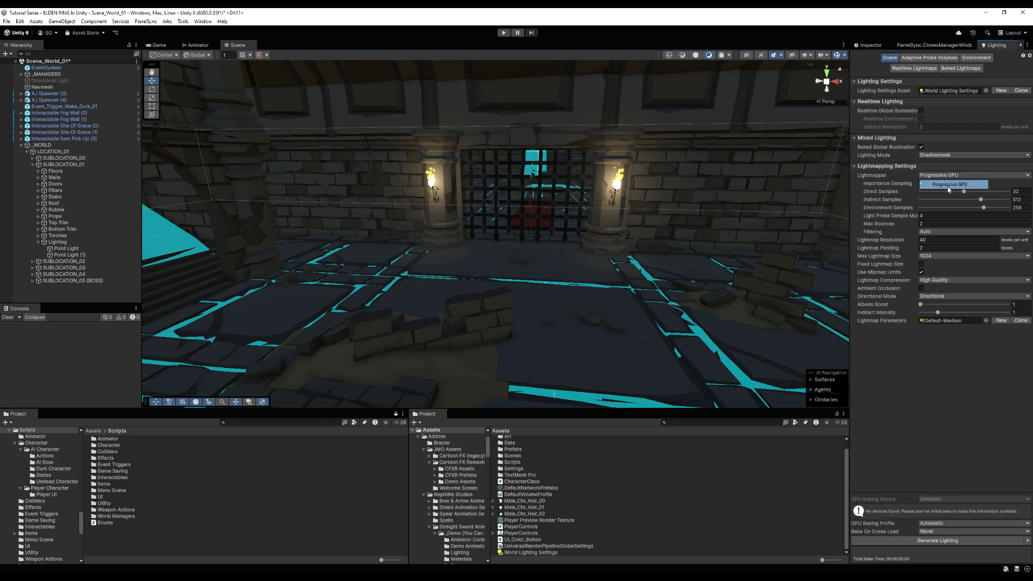
pyautogui.click(931, 545)
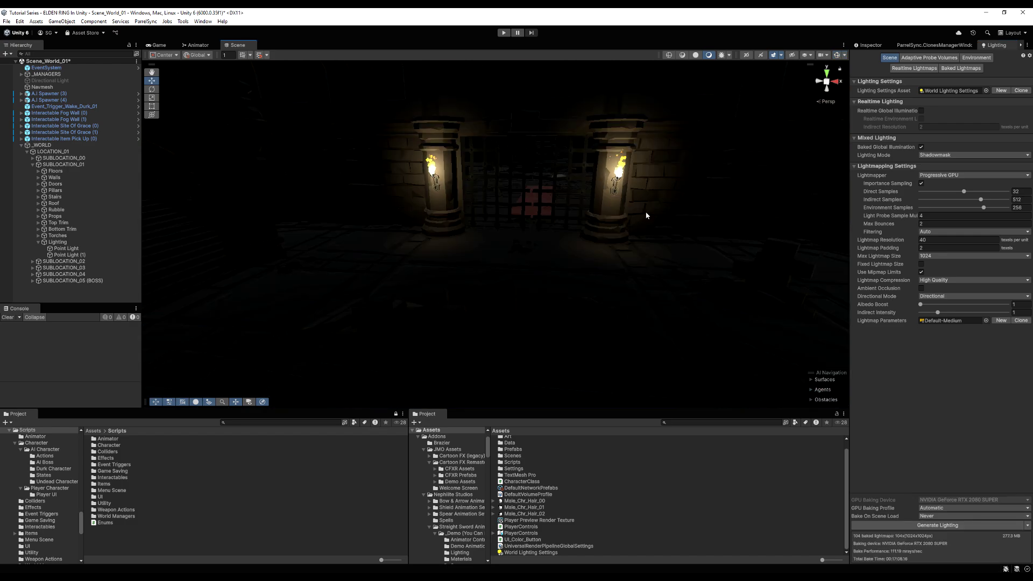
# Step: Select the red rug beyond the gate in the baked scene and locate its prefab in the project files
pyautogui.moveTo(646, 215); pyautogui.dragTo(418, 325, button='right')
pyautogui.press('w')
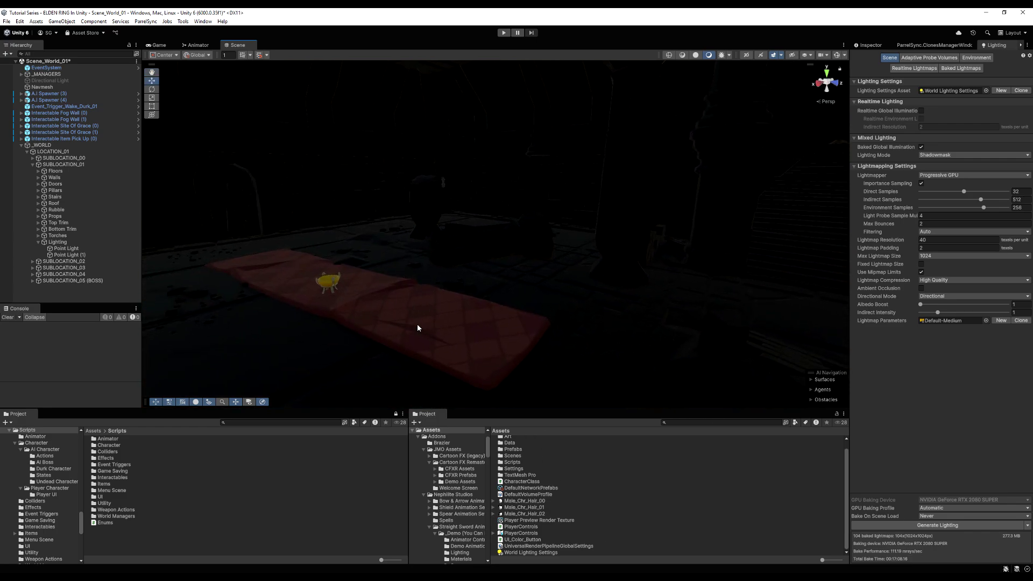
pyautogui.click(418, 327)
pyautogui.click(871, 45)
pyautogui.moveTo(697, 96); pyautogui.dragTo(750, 114, button='right')
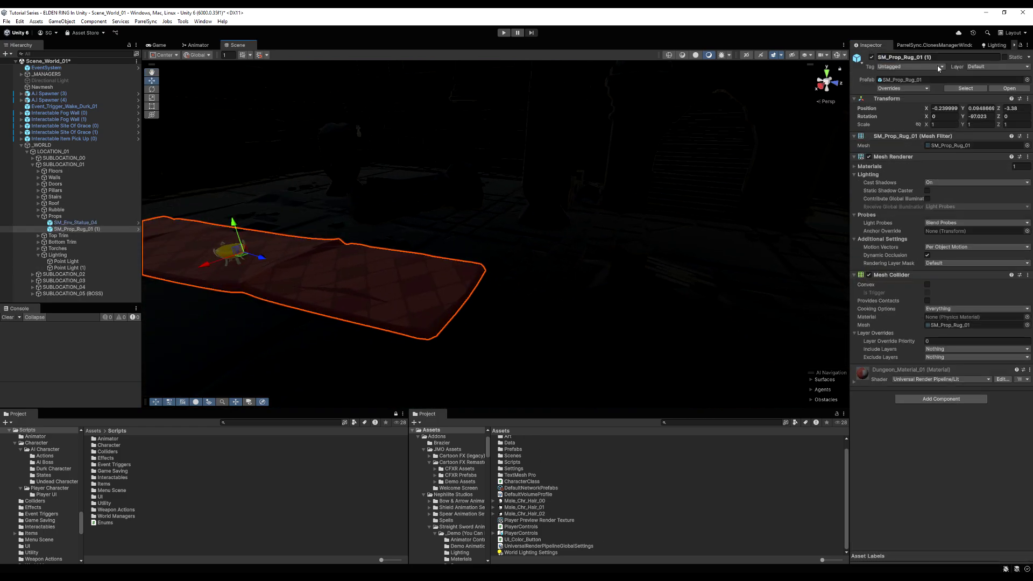
pyautogui.click(905, 82)
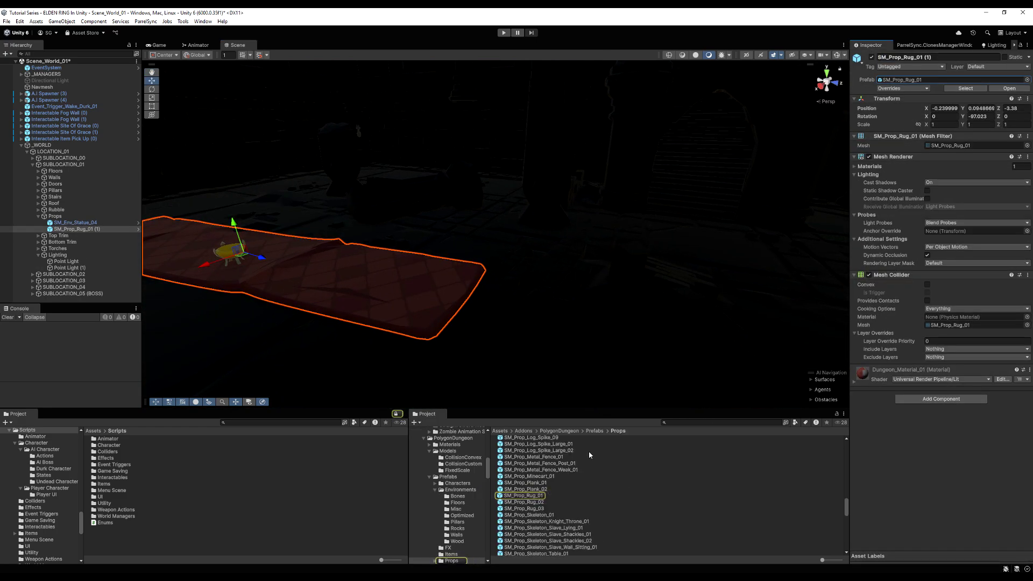
# Step: Mark all prefabs in the Props folder as static, including their child objects
pyautogui.moveTo(847, 507); pyautogui.dragTo(837, 563)
pyautogui.click(526, 445)
pyautogui.keyDown('shift'); pyautogui.click(518, 553); pyautogui.keyUp('shift')
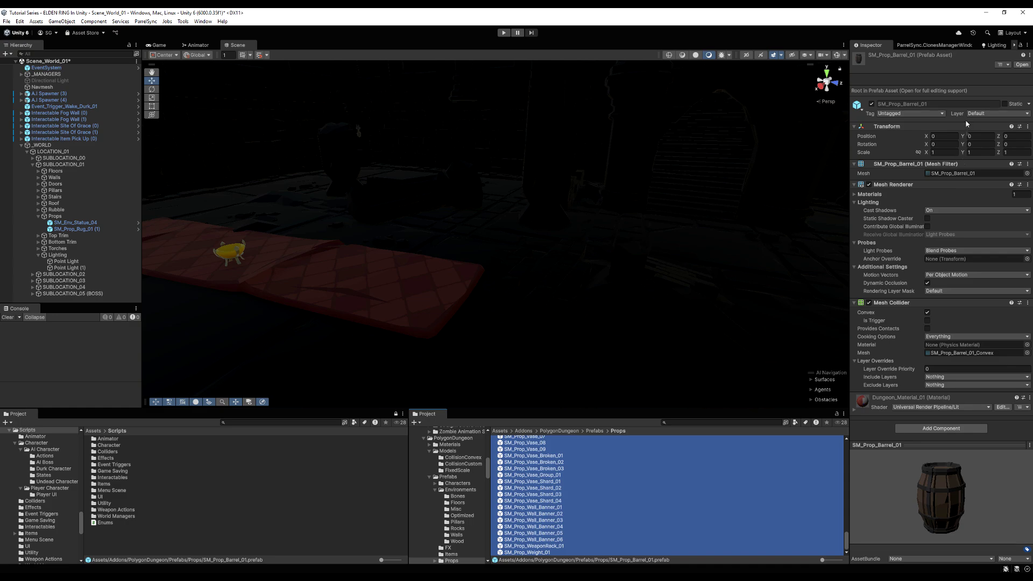
pyautogui.click(1000, 104)
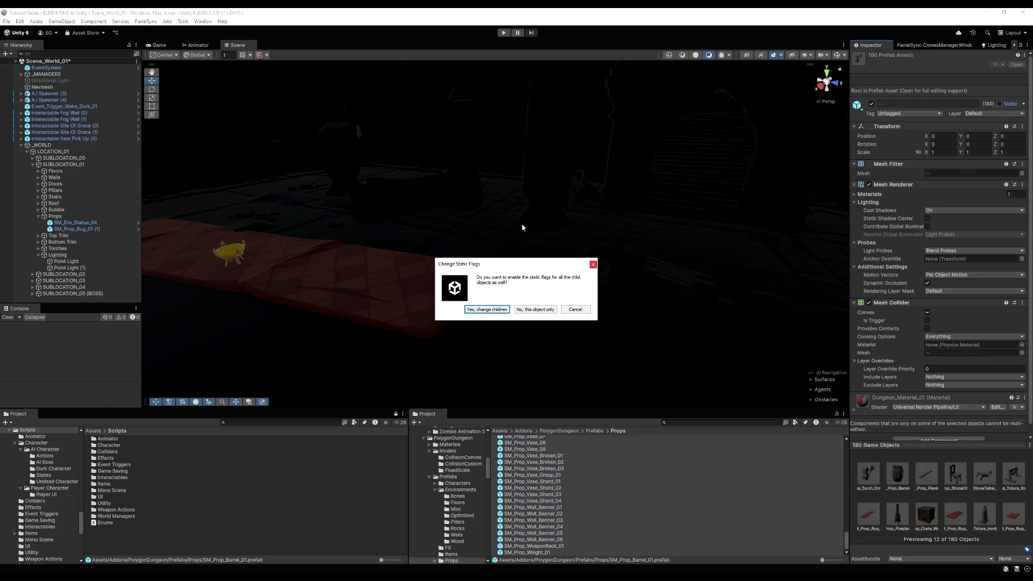
pyautogui.click(480, 311)
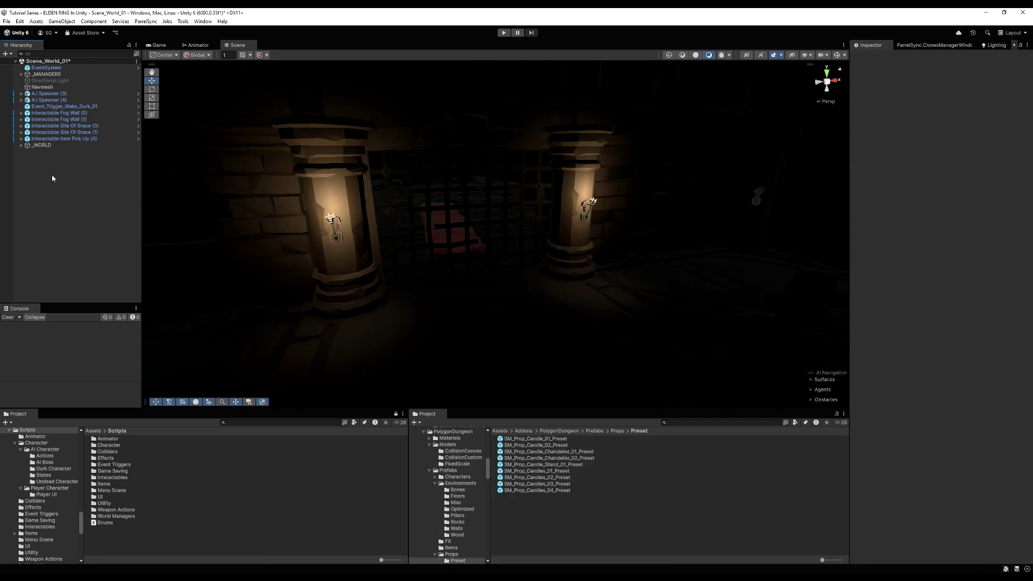
# Step: Add a global volume to the scene and name it Post Processing
pyautogui.rightClick(52, 176)
pyautogui.moveTo(108, 405)
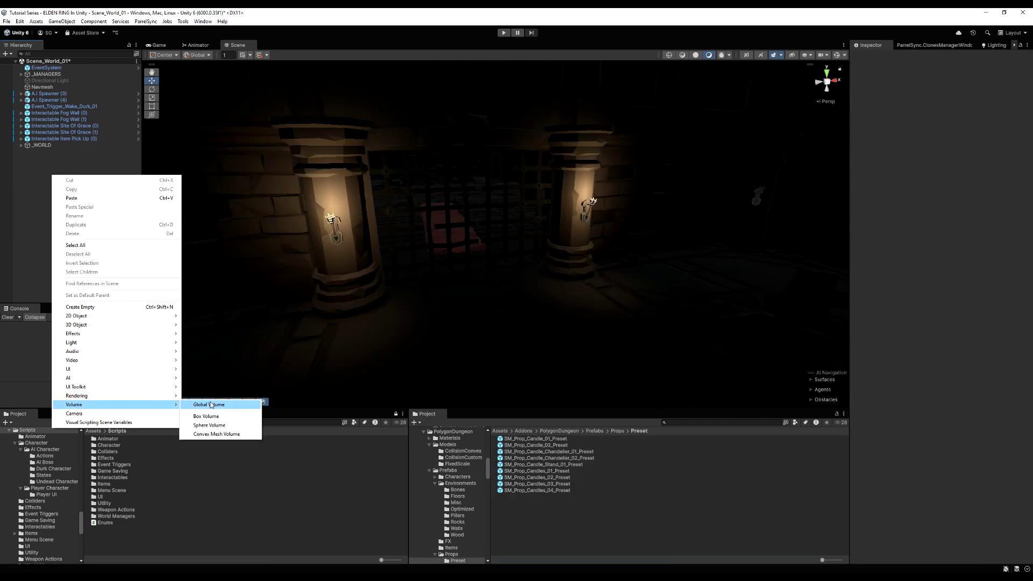
pyautogui.click(210, 404)
pyautogui.write('Post Proc')
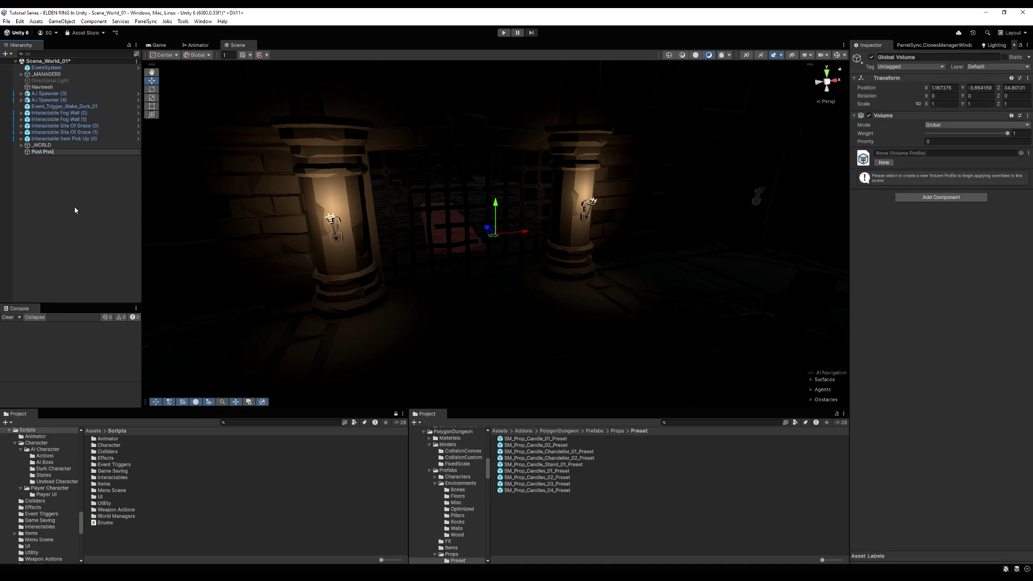
pyautogui.press('Return')
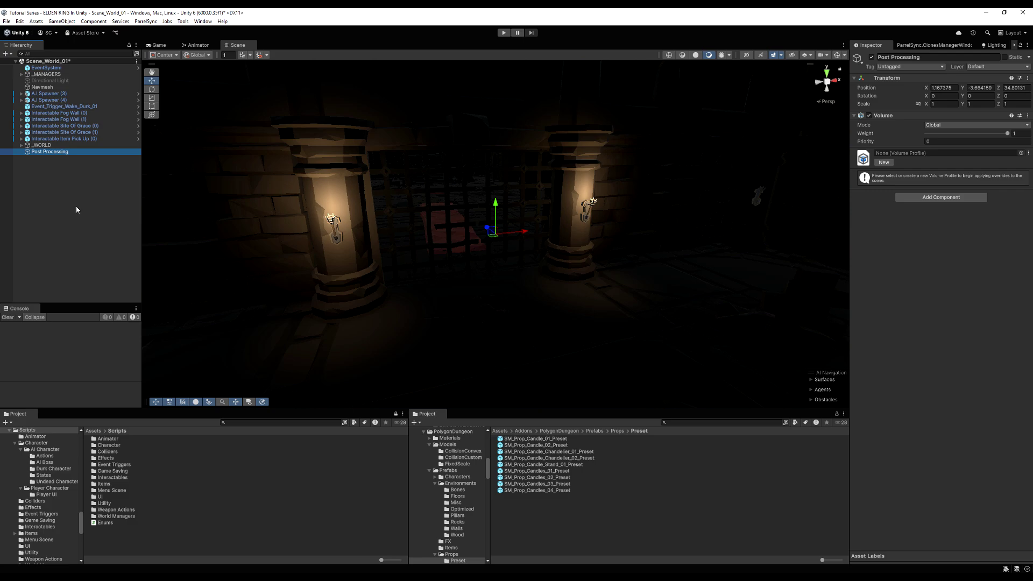
# Step: Create a new profile for the Post Processing volume and add a Bloom override to it
pyautogui.click(883, 162)
pyautogui.click(933, 155)
pyautogui.click(934, 193)
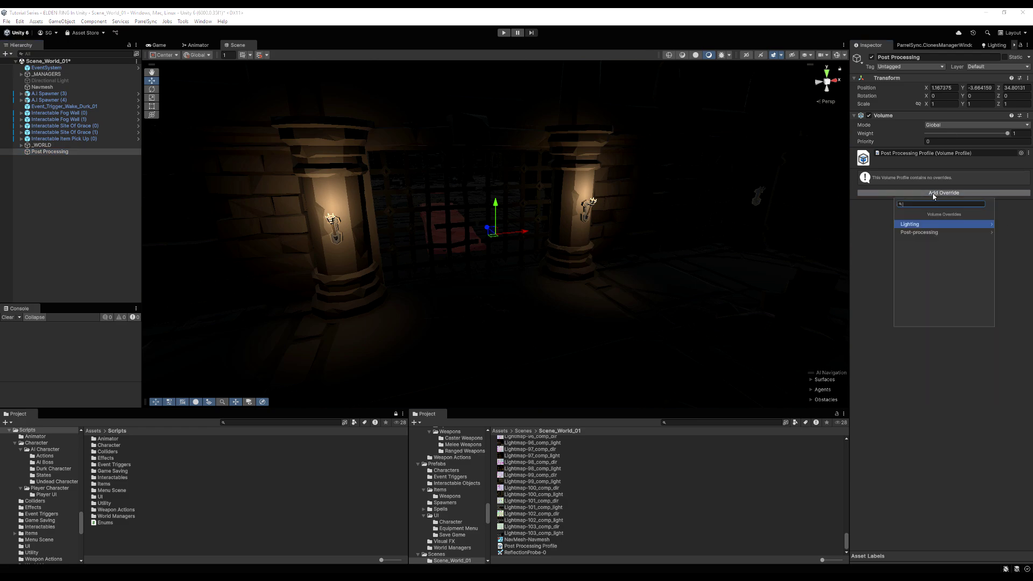
pyautogui.click(922, 232)
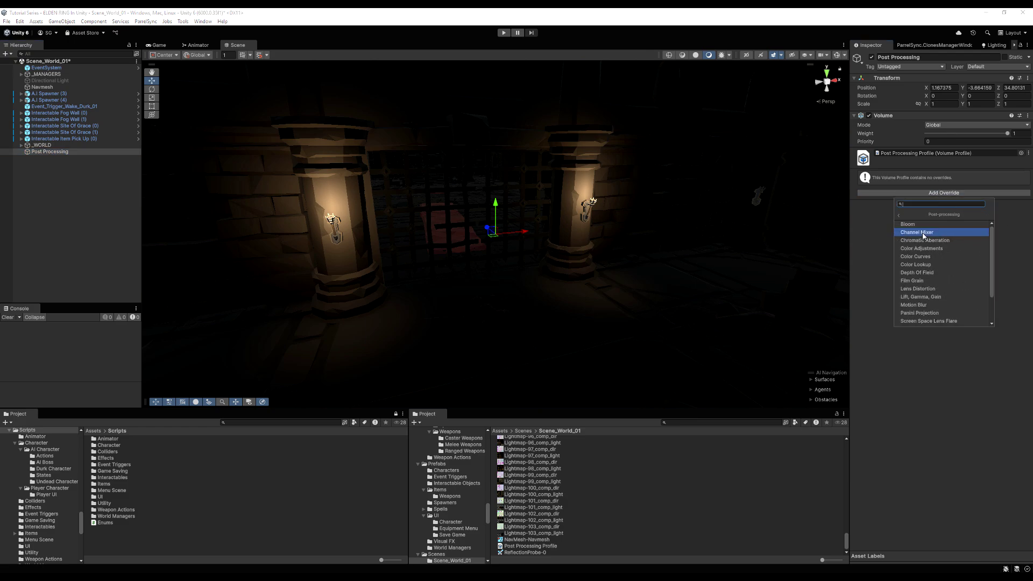
pyautogui.click(925, 225)
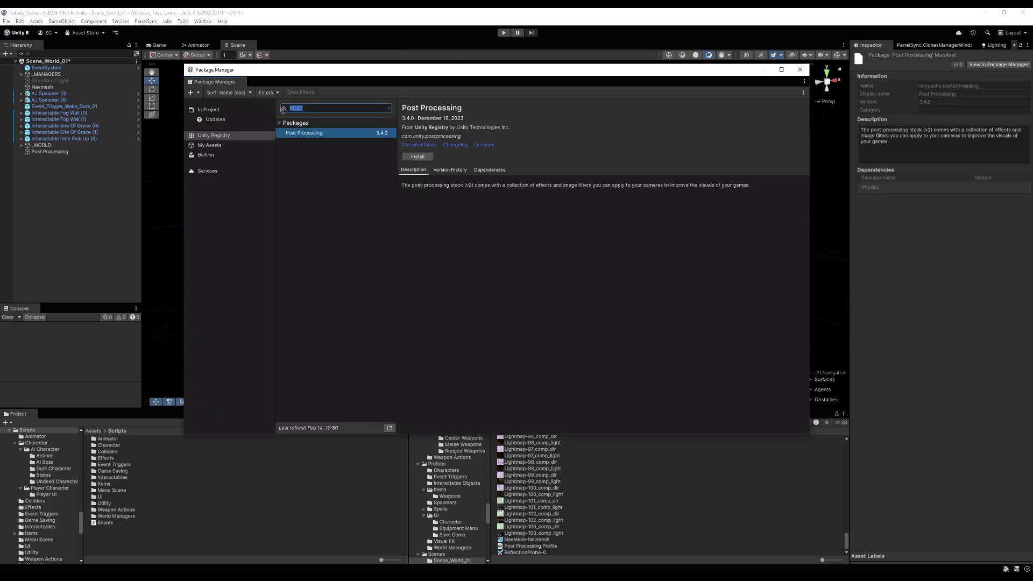
# Step: Select the Post Processing package in the Unity Registry and install it
pyautogui.click(318, 134)
pyautogui.click(417, 157)
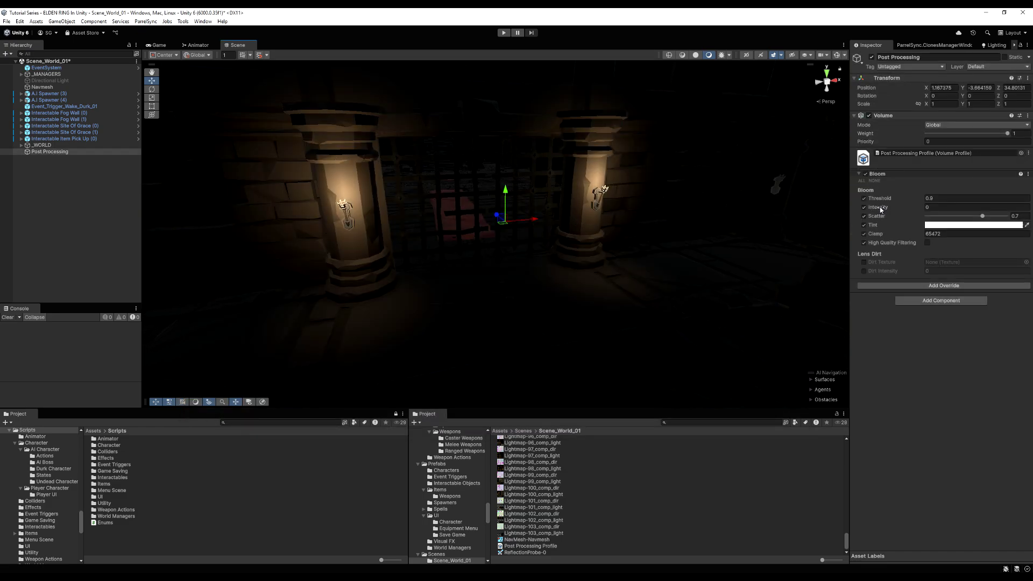
# Step: Try a stronger Bloom intensity on the torches, and set it to 1
pyautogui.moveTo(881, 210); pyautogui.dragTo(909, 193)
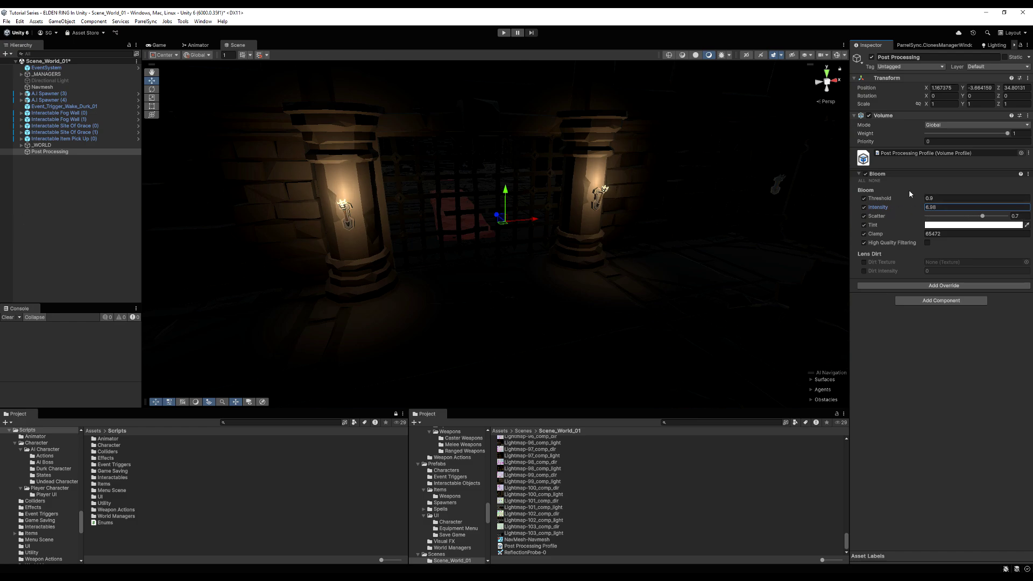
pyautogui.doubleClick(936, 207)
pyautogui.write('1')
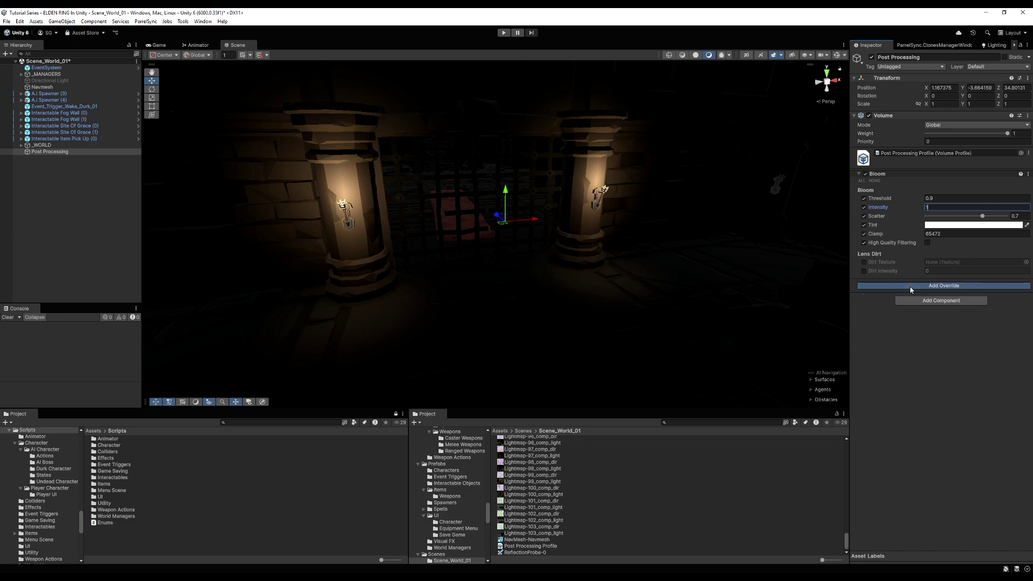
# Step: Add a Tonemapping override to the volume, enable its mode and set it to Neutral
pyautogui.click(904, 286)
pyautogui.click(910, 318)
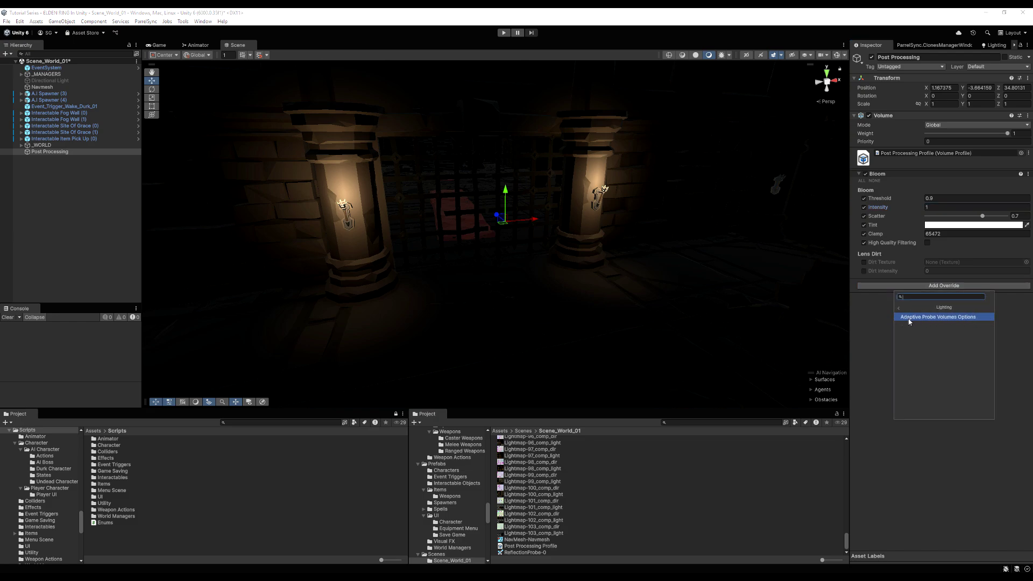
pyautogui.click(898, 308)
pyautogui.click(915, 325)
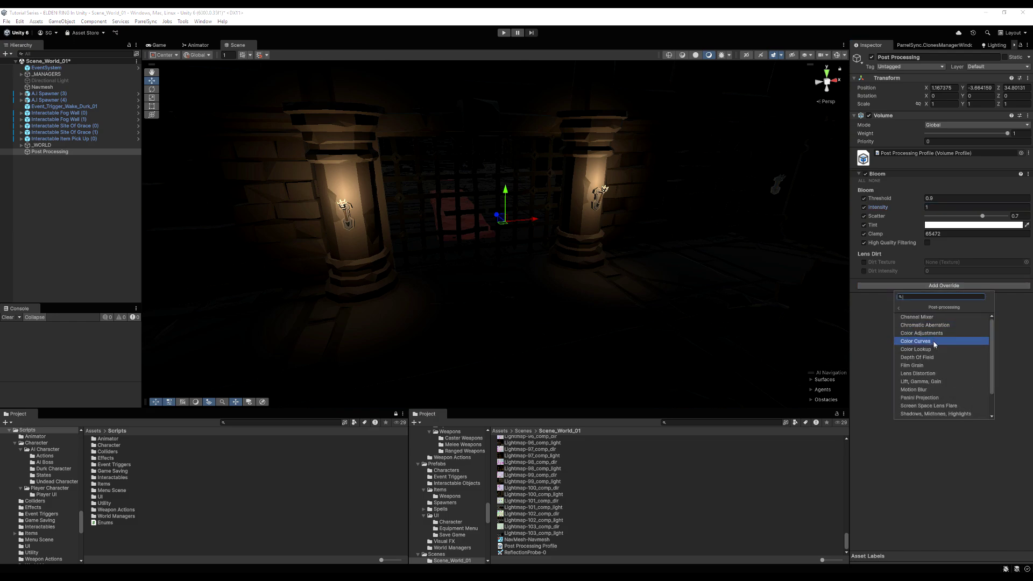
pyautogui.scroll(-3, 933, 349)
pyautogui.click(914, 404)
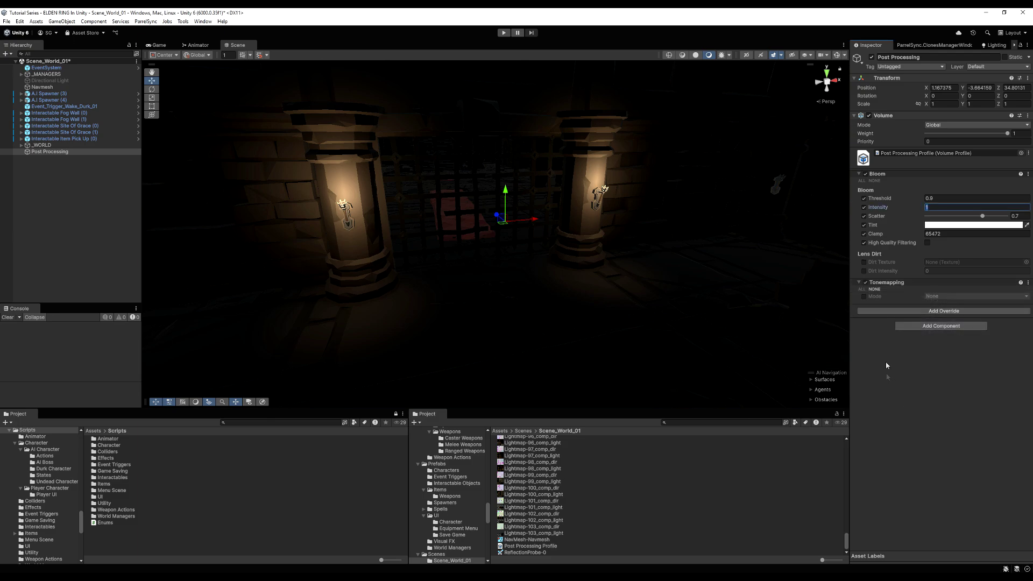
pyautogui.click(863, 297)
pyautogui.click(930, 296)
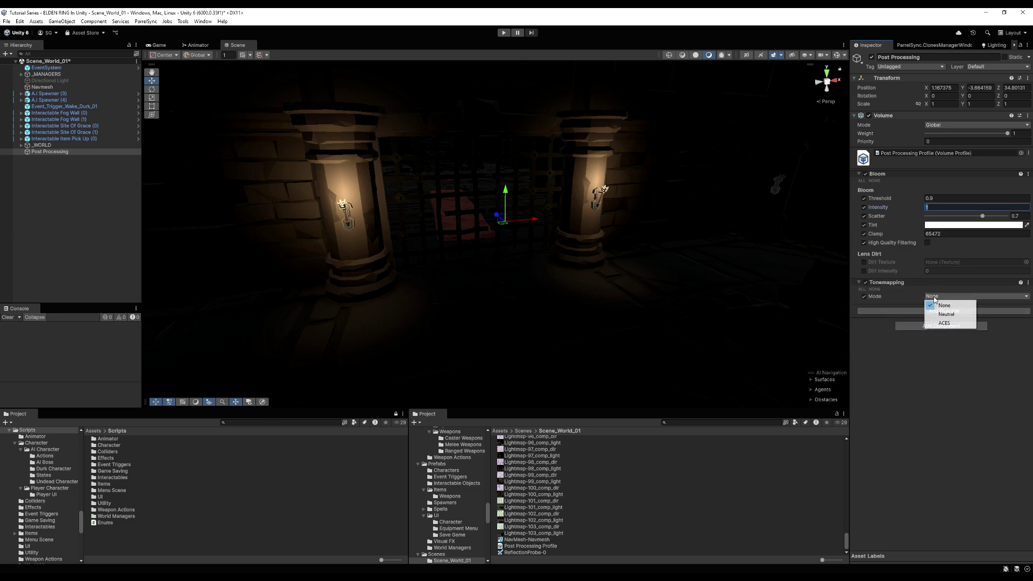
pyautogui.click(935, 305)
# Step: Compare the ACES tonemapping mode with Neutral in the scene and return the mode to Neutral
pyautogui.click(942, 296)
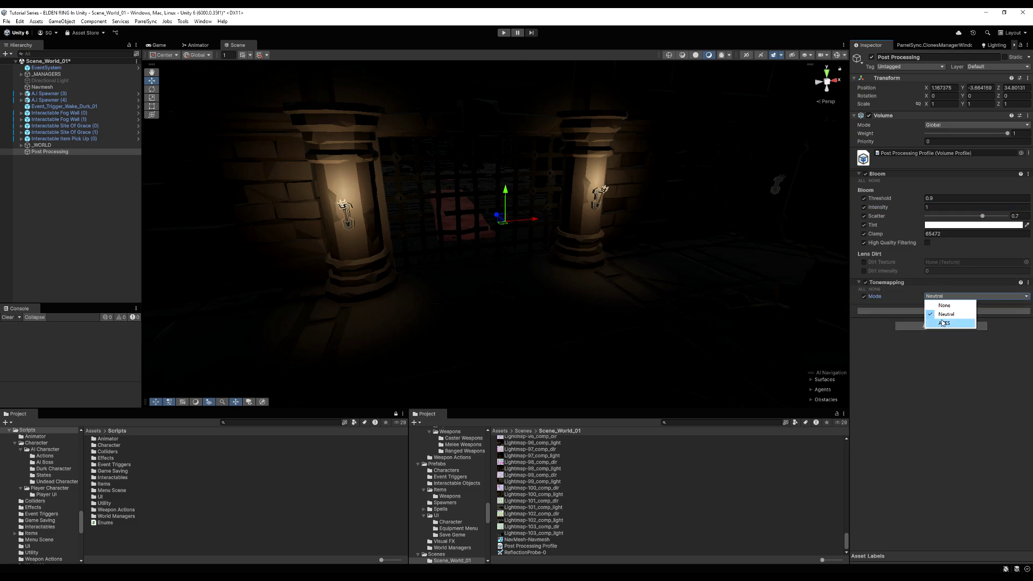
pyautogui.click(935, 323)
pyautogui.click(938, 297)
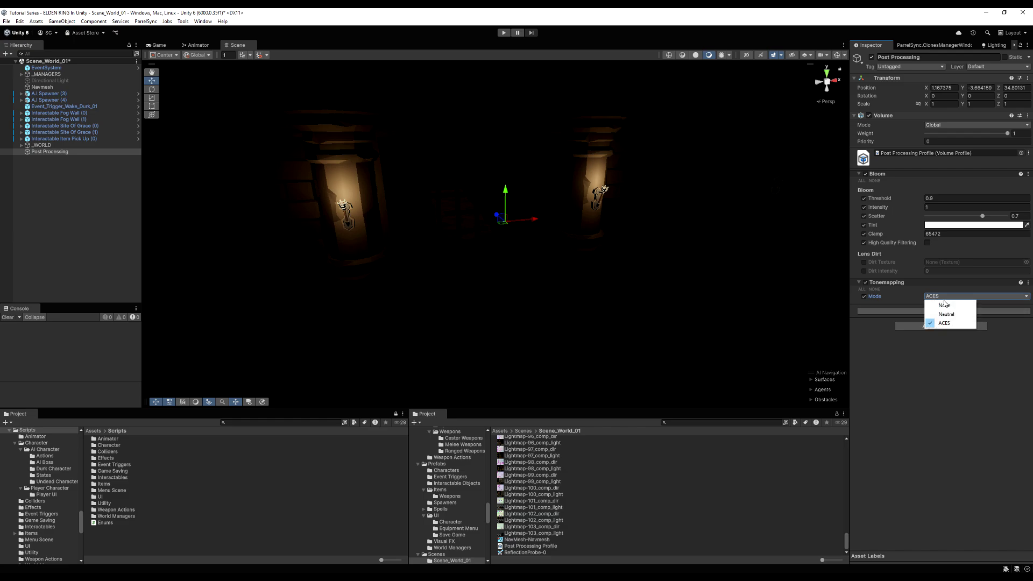
pyautogui.click(938, 312)
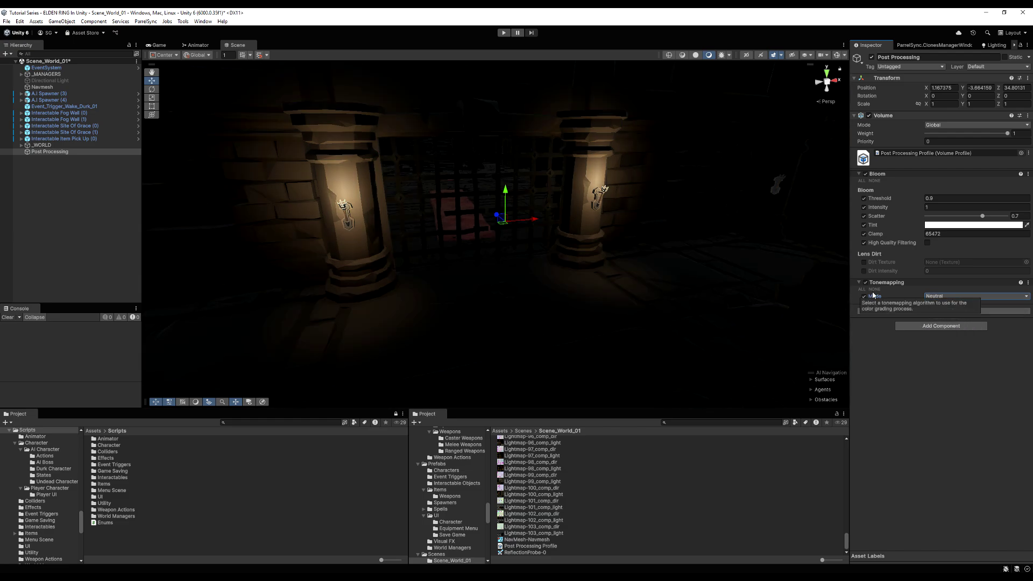
pyautogui.click(936, 296)
pyautogui.click(946, 323)
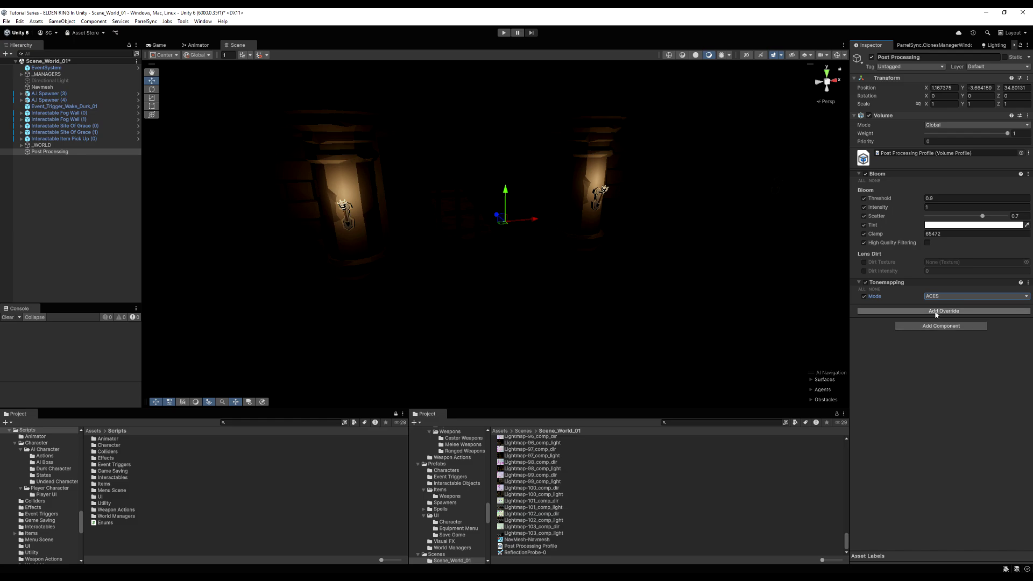
pyautogui.click(940, 296)
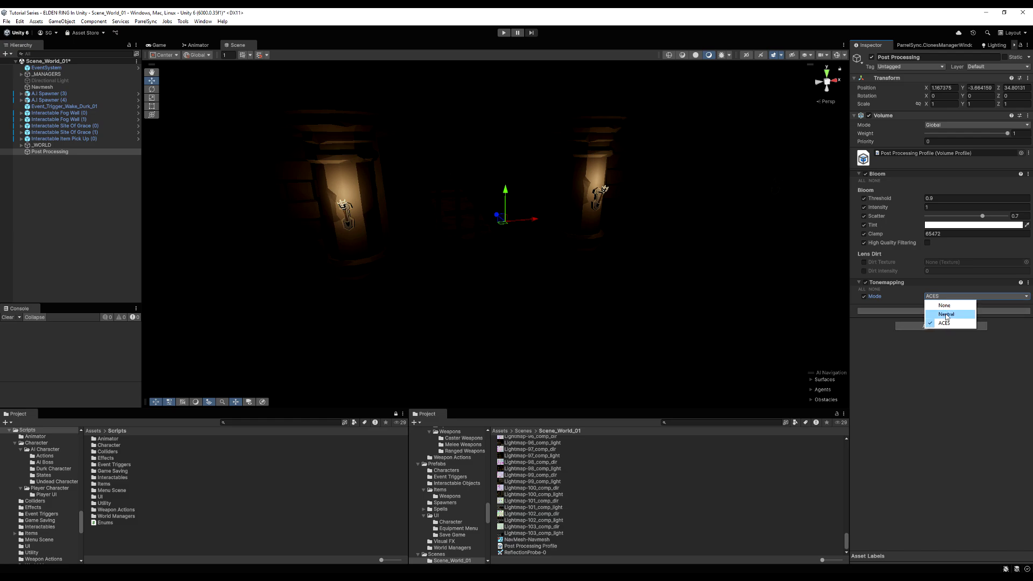
pyautogui.click(946, 314)
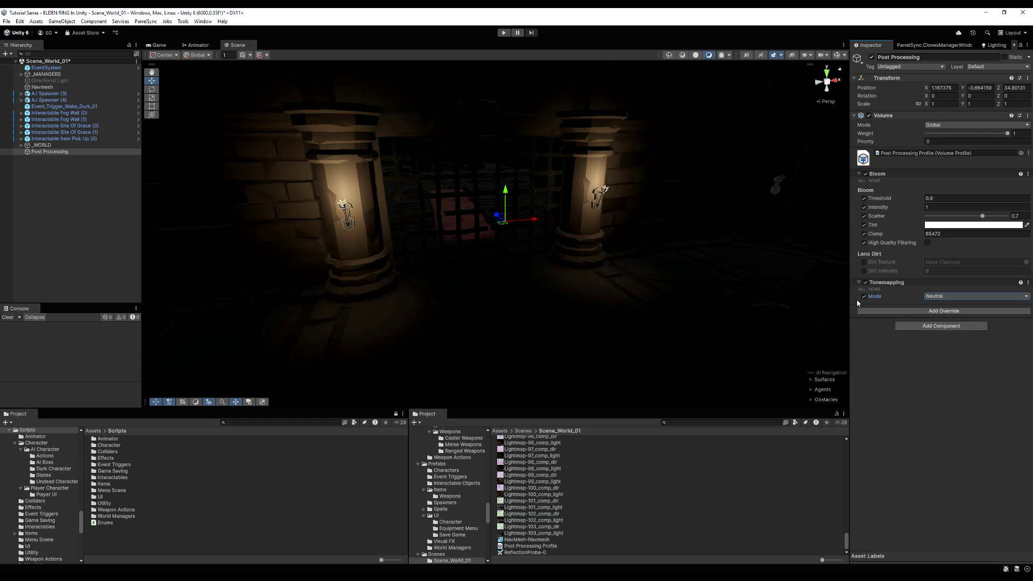
# Step: Add a Vignette override to the volume and turn the Tonemapping override off
pyautogui.click(943, 311)
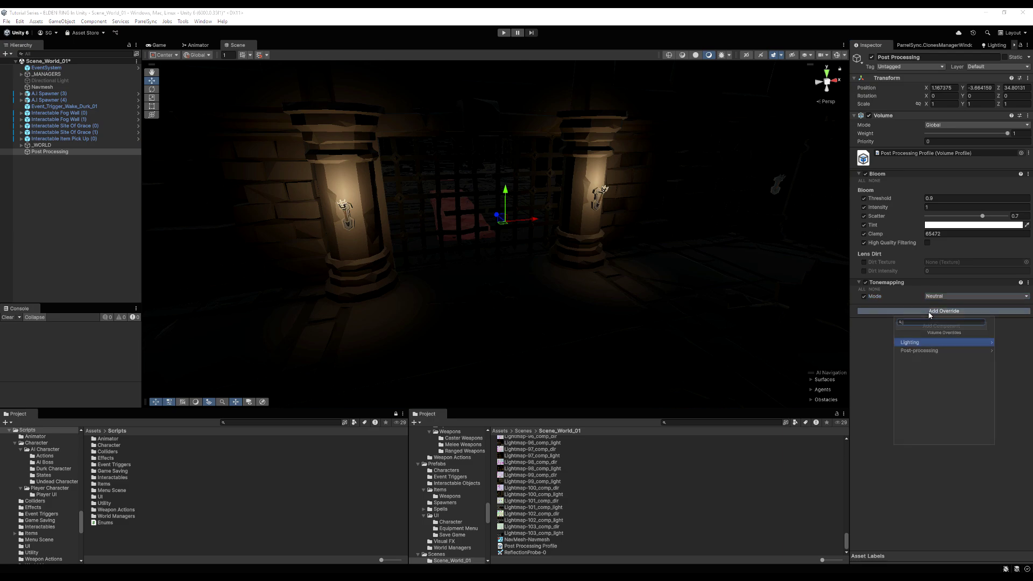
pyautogui.click(924, 346)
pyautogui.scroll(-1, 917, 409)
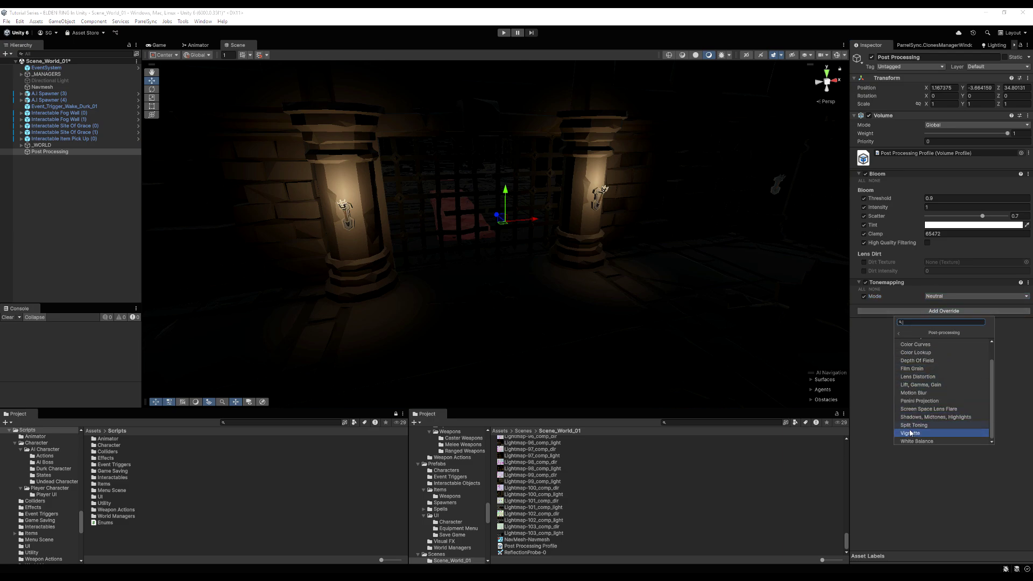
pyautogui.click(910, 432)
pyautogui.click(865, 283)
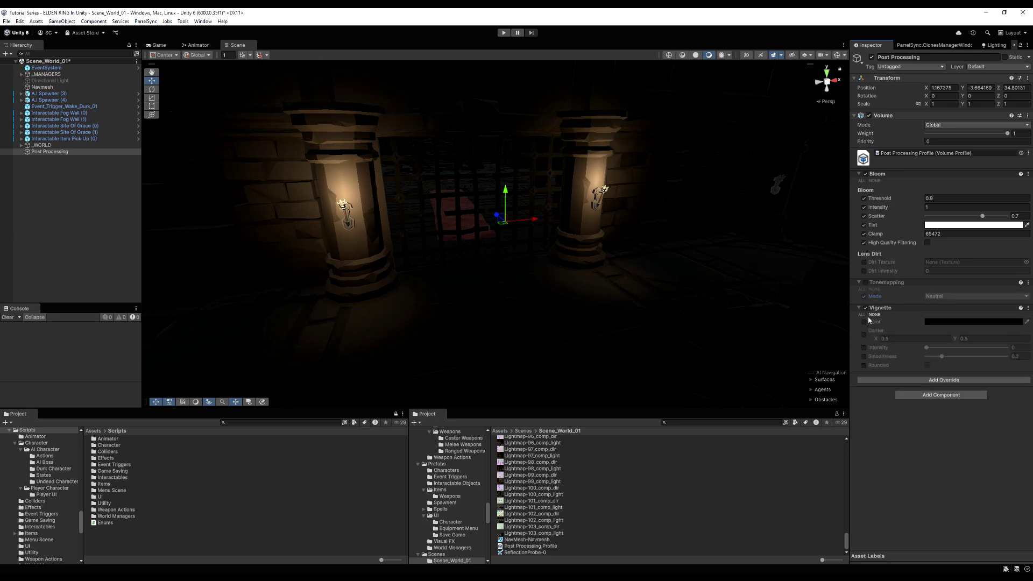
# Step: Enable all of the Vignette override's settings and set its intensity to about 0.056
pyautogui.click(864, 322)
pyautogui.click(864, 356)
pyautogui.click(863, 365)
pyautogui.click(864, 347)
pyautogui.moveTo(932, 351); pyautogui.dragTo(933, 348)
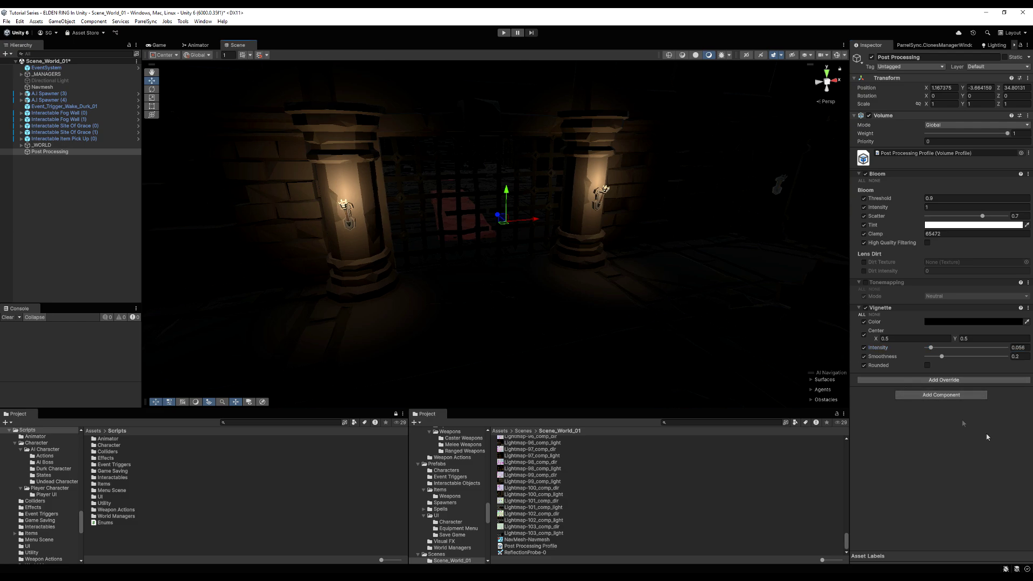
# Step: Add a Color Adjustments override to the volume and enable all of its settings
pyautogui.click(928, 380)
pyautogui.click(917, 420)
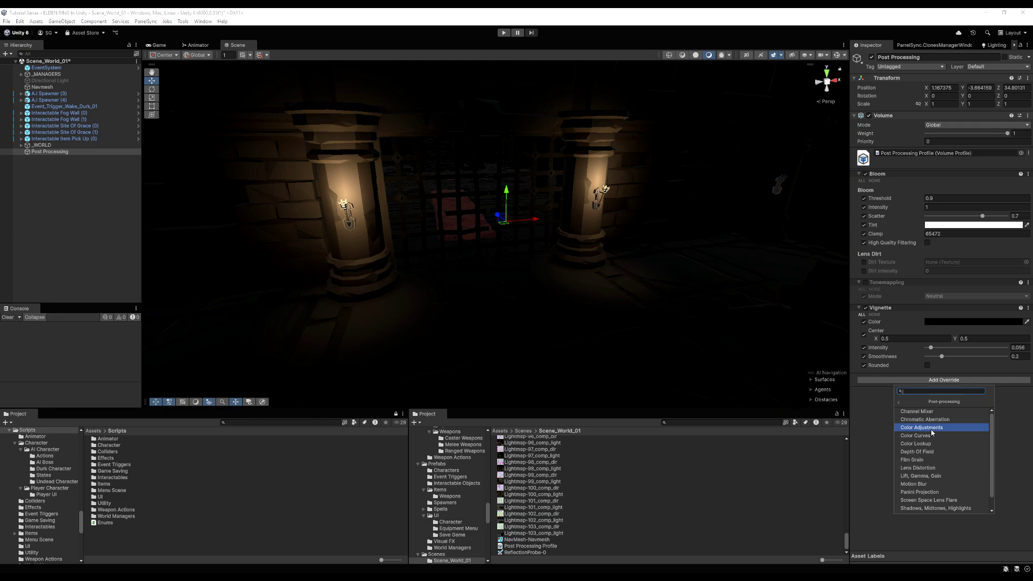
pyautogui.click(931, 429)
pyautogui.click(864, 391)
pyautogui.click(864, 400)
pyautogui.click(864, 425)
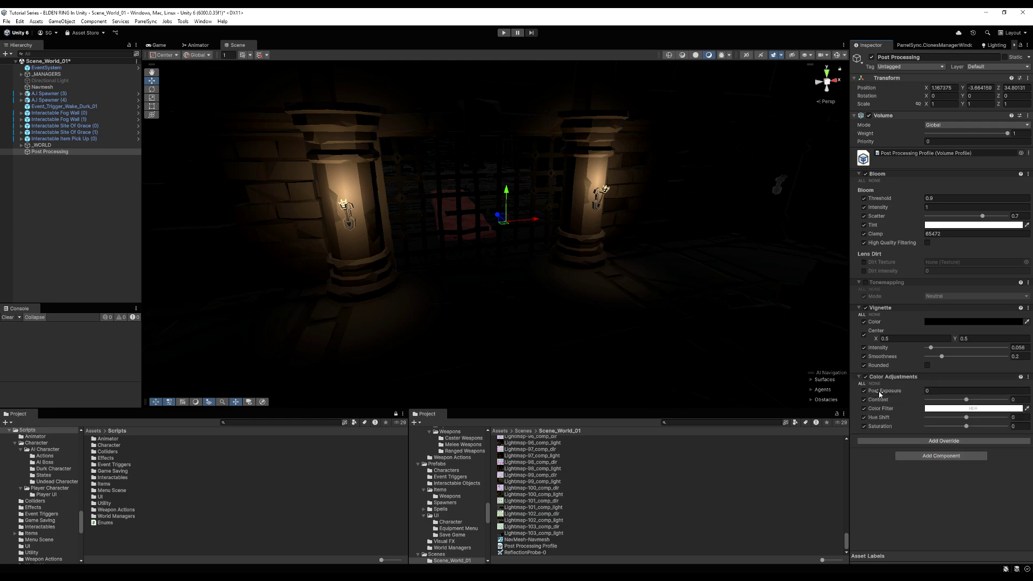
# Step: Set the Color Adjustments post exposure to 0.55 and the contrast to 10
pyautogui.moveTo(881, 395); pyautogui.dragTo(906, 391)
pyautogui.write('0.5')
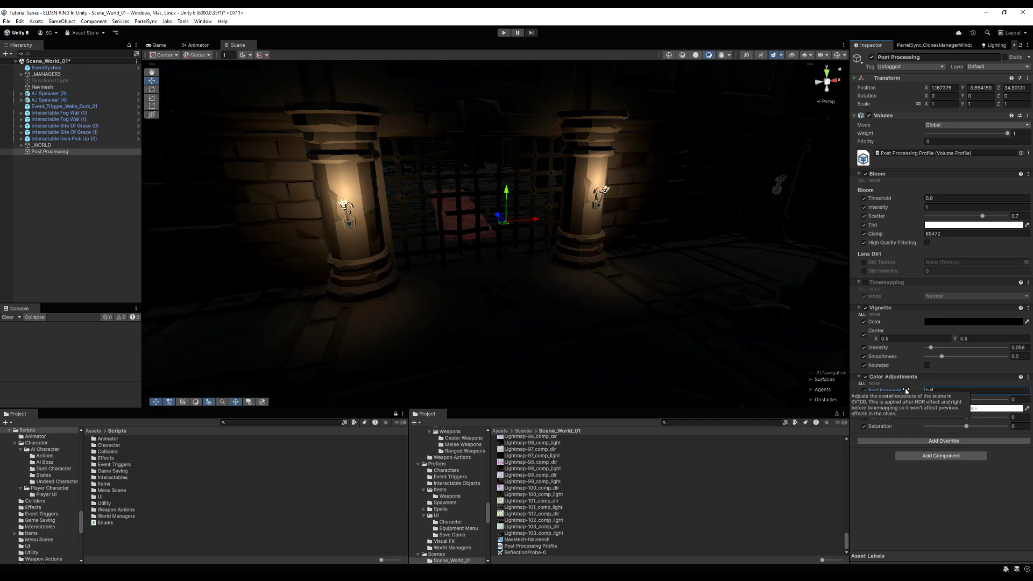
pyautogui.doubleClick(938, 394)
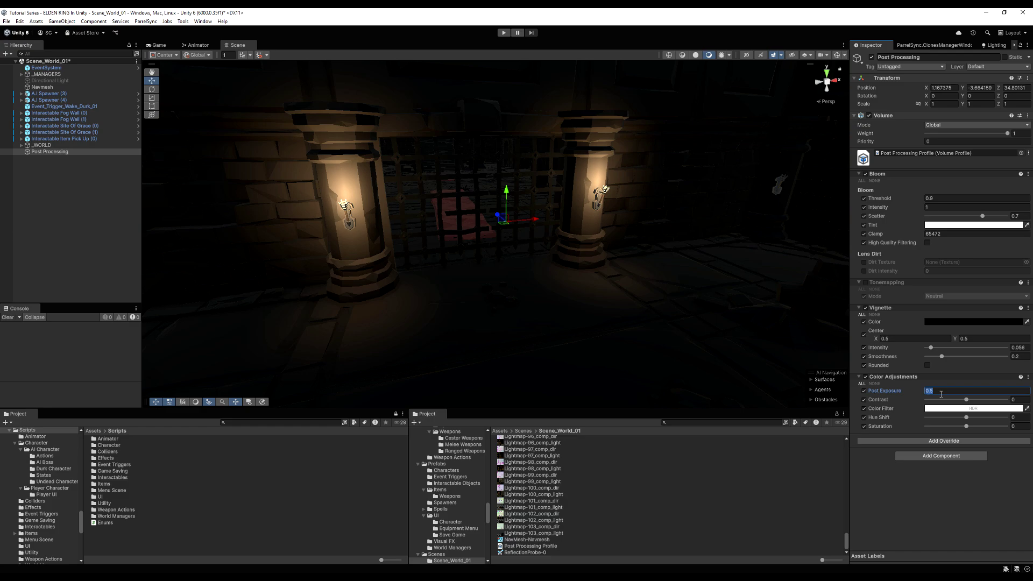
pyautogui.moveTo(966, 401); pyautogui.dragTo(968, 401)
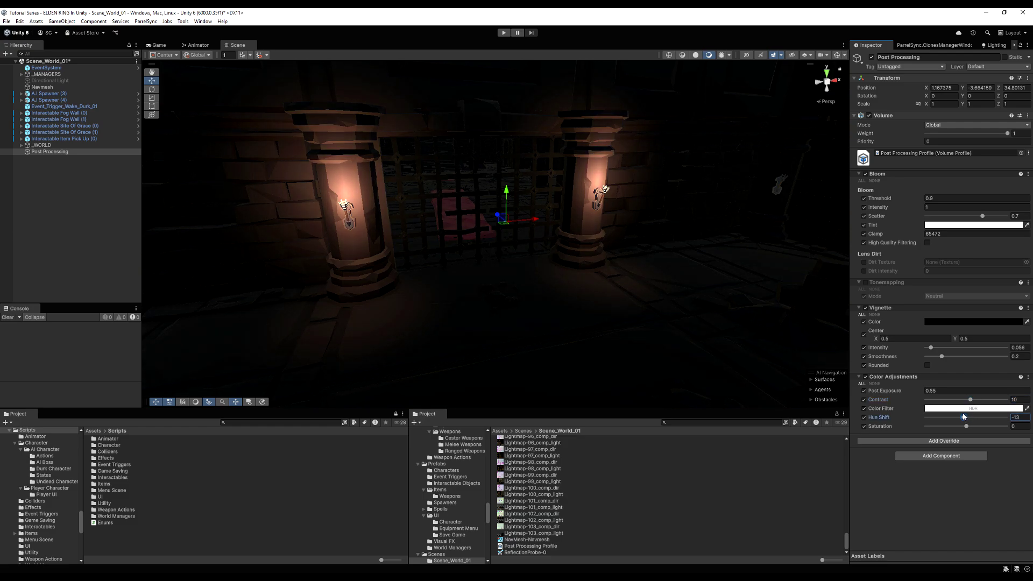
# Step: Return the Color Adjustments hue shift to 0 and set the saturation to 7
pyautogui.click(966, 418)
pyautogui.moveTo(966, 426)
pyautogui.mouseDown()
pyautogui.moveTo(980, 427)
pyautogui.moveTo(968, 427)
pyautogui.mouseUp()
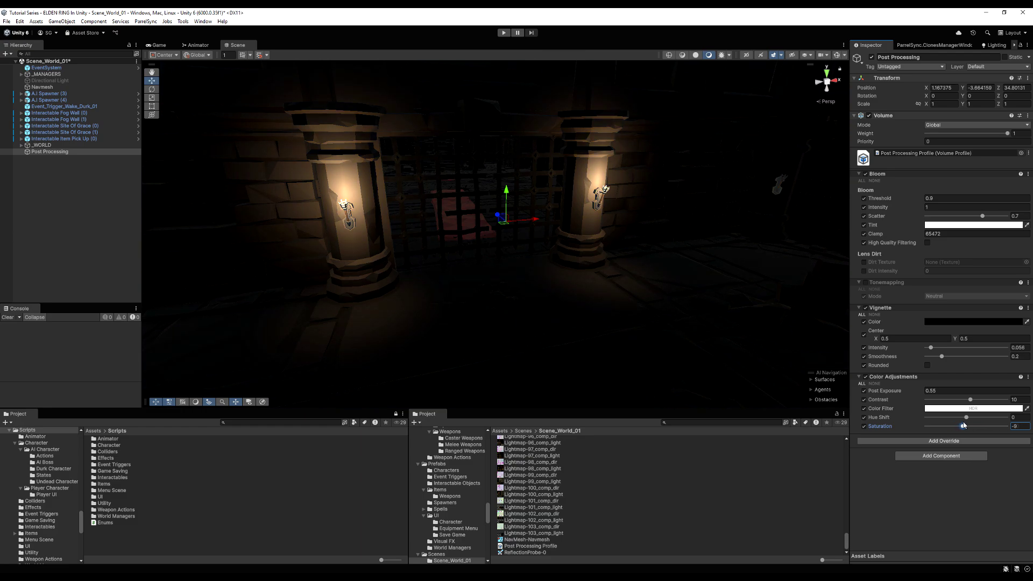
pyautogui.moveTo(779, 348); pyautogui.dragTo(601, 264, button='right')
# Step: Add a Shadows Midtones Highlights override to the volume
pyautogui.click(918, 456)
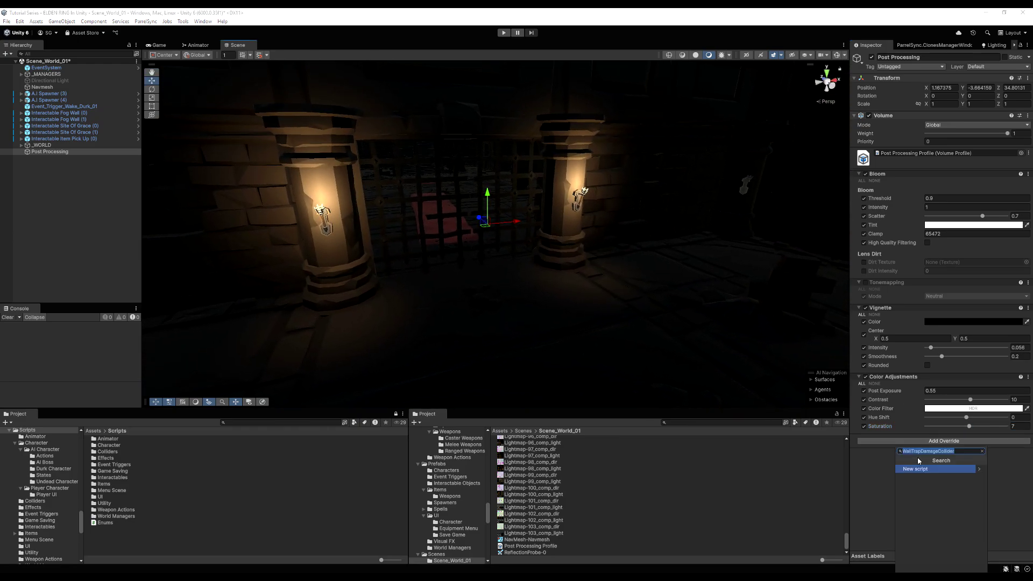
pyautogui.click(911, 442)
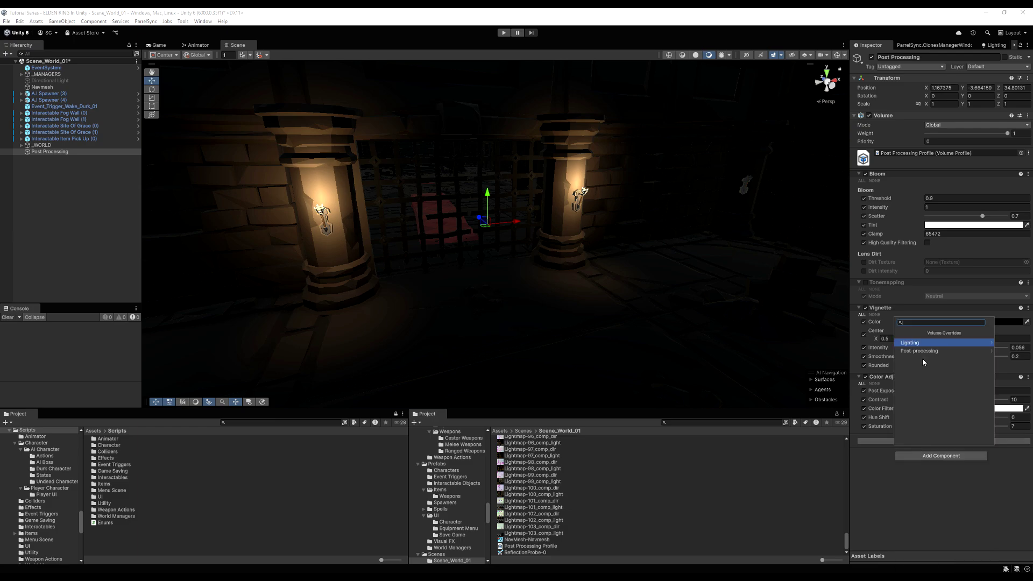
pyautogui.click(920, 351)
pyautogui.click(920, 429)
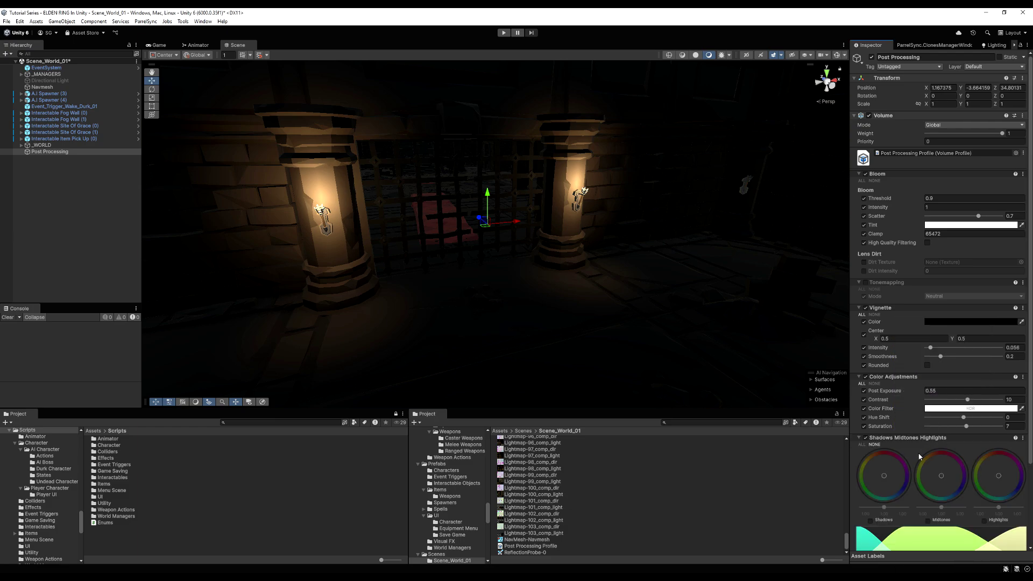
pyautogui.scroll(-4, 914, 419)
# Step: Enable the shadows, midtones and highlights wheels and raise the brightness of the highlights and shadows
pyautogui.click(870, 423)
pyautogui.click(927, 422)
pyautogui.click(985, 423)
pyautogui.moveTo(998, 409)
pyautogui.mouseDown()
pyautogui.moveTo(1023, 411)
pyautogui.moveTo(974, 411)
pyautogui.moveTo(1010, 410)
pyautogui.mouseUp()
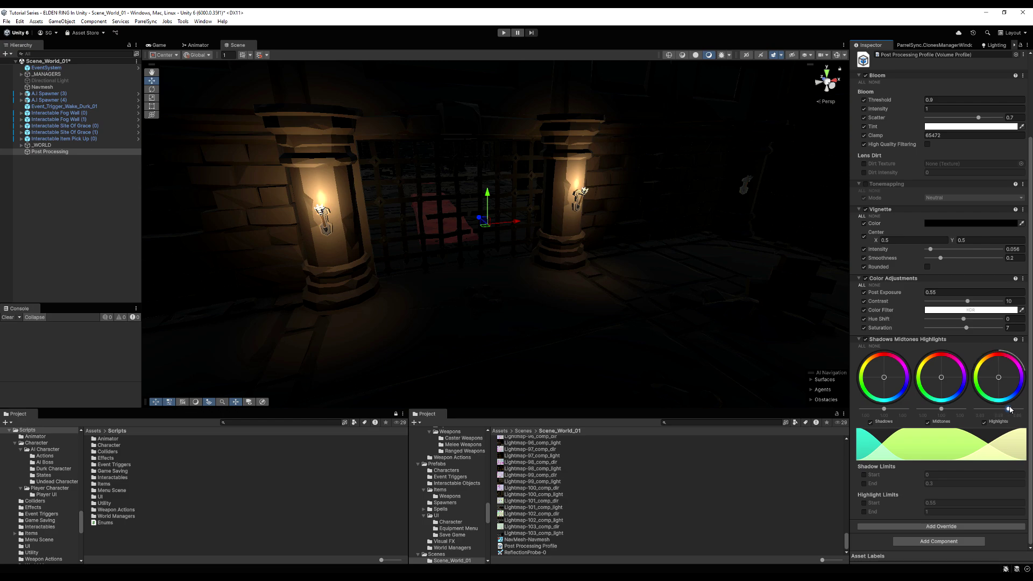
pyautogui.moveTo(885, 410)
pyautogui.mouseDown()
pyautogui.moveTo(869, 411)
pyautogui.moveTo(912, 410)
pyautogui.moveTo(877, 408)
pyautogui.moveTo(895, 407)
pyautogui.mouseUp()
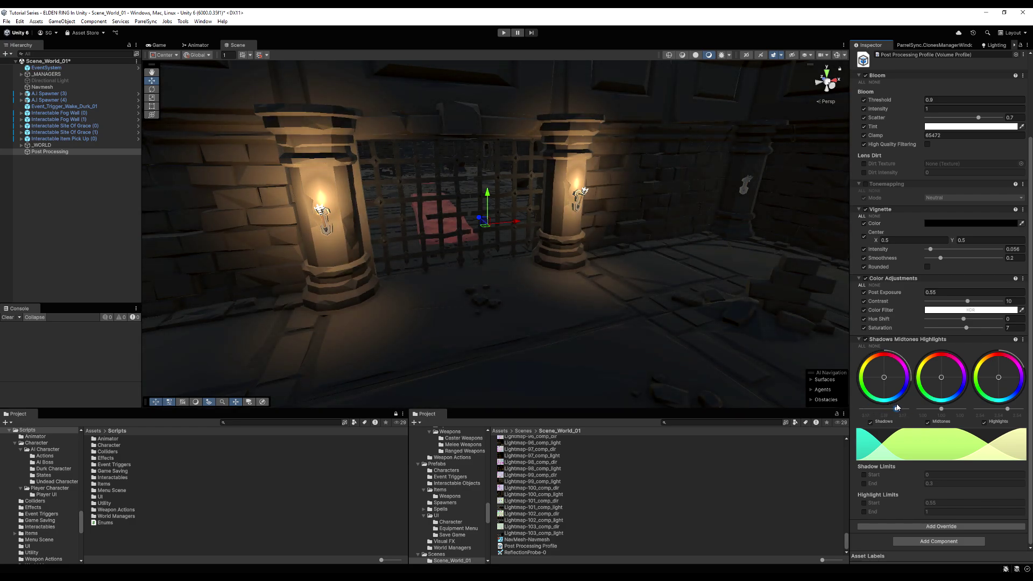
# Step: Turn the Tonemapping override back on and set its mode to ACES
pyautogui.click(865, 184)
pyautogui.click(930, 197)
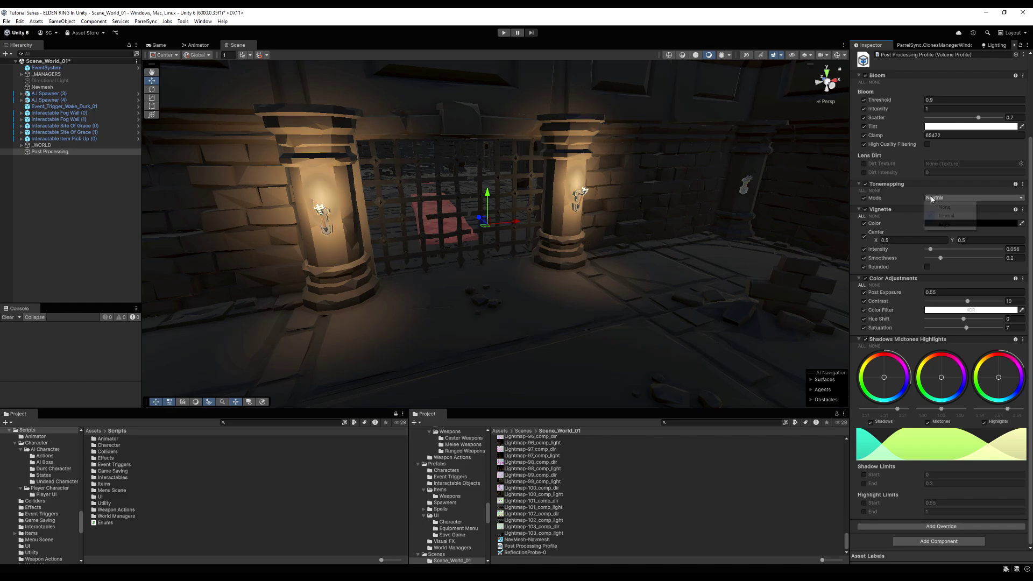
pyautogui.click(935, 226)
# Step: Raise the post exposure to about 1.64 and rebalance the shadows slightly up and the highlights down to neutral
pyautogui.moveTo(896, 411)
pyautogui.mouseDown()
pyautogui.moveTo(910, 409)
pyautogui.moveTo(898, 406)
pyautogui.mouseUp()
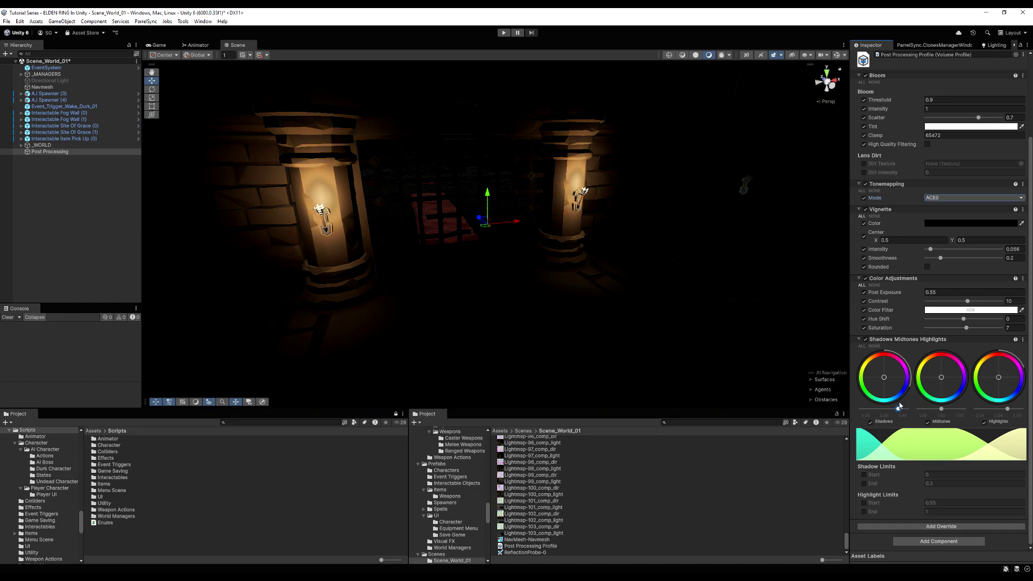
pyautogui.moveTo(875, 293)
pyautogui.mouseDown()
pyautogui.moveTo(906, 296)
pyautogui.moveTo(893, 294)
pyautogui.mouseUp()
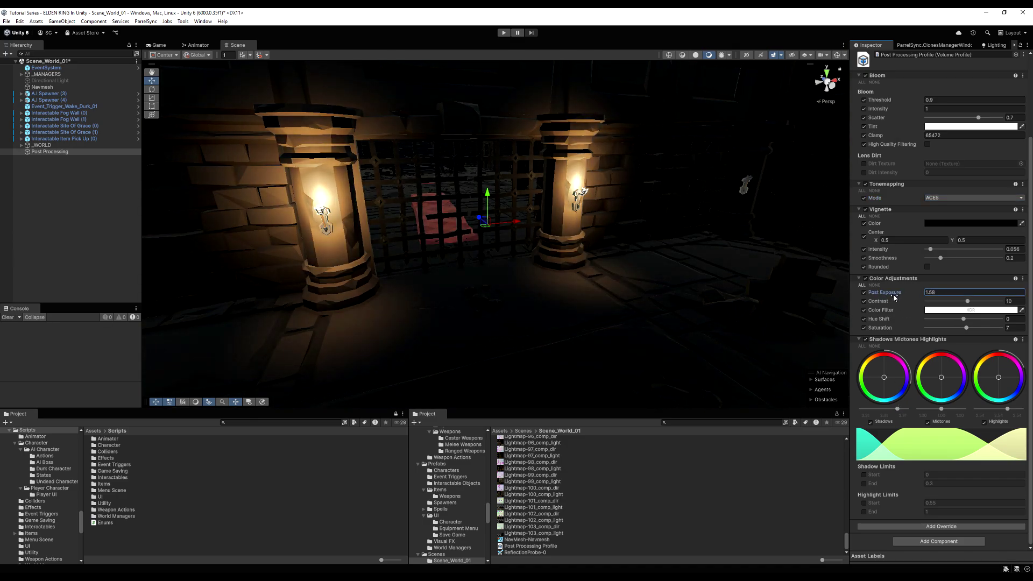
pyautogui.moveTo(430, 247); pyautogui.dragTo(576, 250, button='right')
pyautogui.moveTo(1005, 412); pyautogui.dragTo(1000, 411)
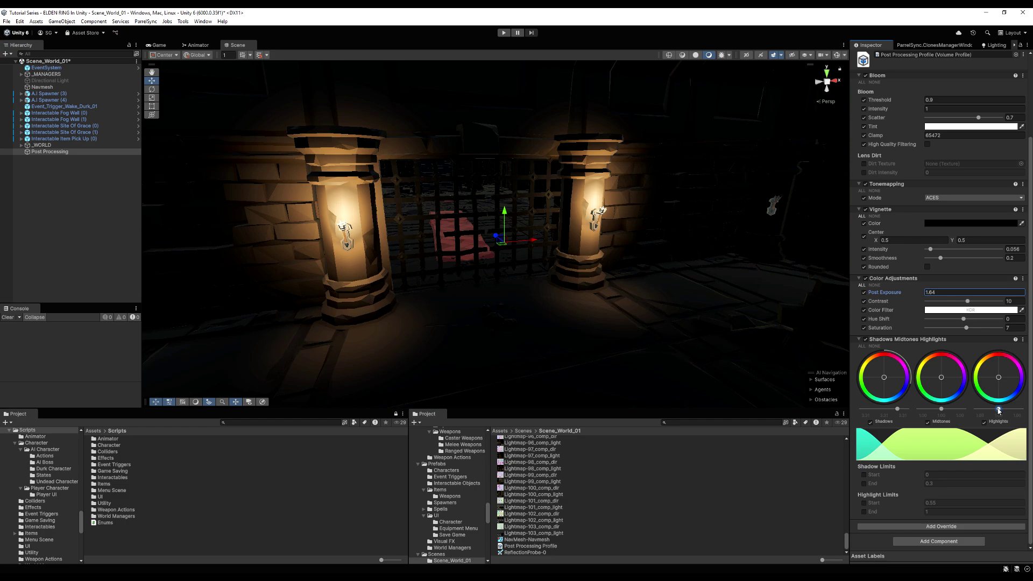
# Step: Select the two point lights on either side of the chandelier and raise their intensity to about 4.8
pyautogui.moveTo(637, 278); pyautogui.dragTo(650, 241, button='right')
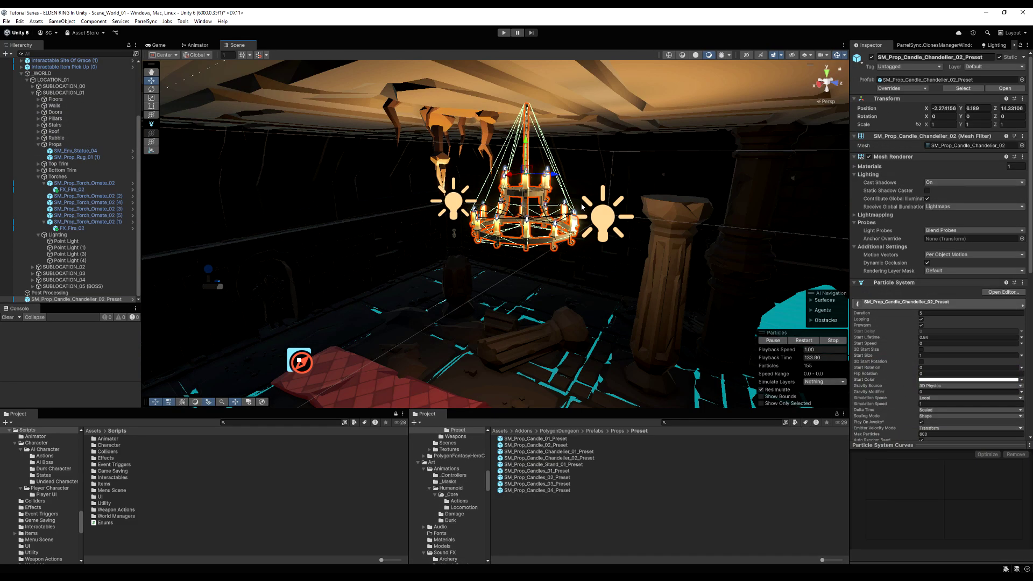
pyautogui.click(476, 205)
pyautogui.moveTo(609, 217); pyautogui.dragTo(650, 208, button='right')
pyautogui.press('a')
pyautogui.keyDown('shift'); pyautogui.click(672, 203); pyautogui.keyUp('shift')
pyautogui.moveTo(717, 209); pyautogui.dragTo(753, 261, button='right')
pyautogui.moveTo(880, 178)
pyautogui.mouseDown()
pyautogui.moveTo(948, 171)
pyautogui.moveTo(889, 169)
pyautogui.mouseUp()
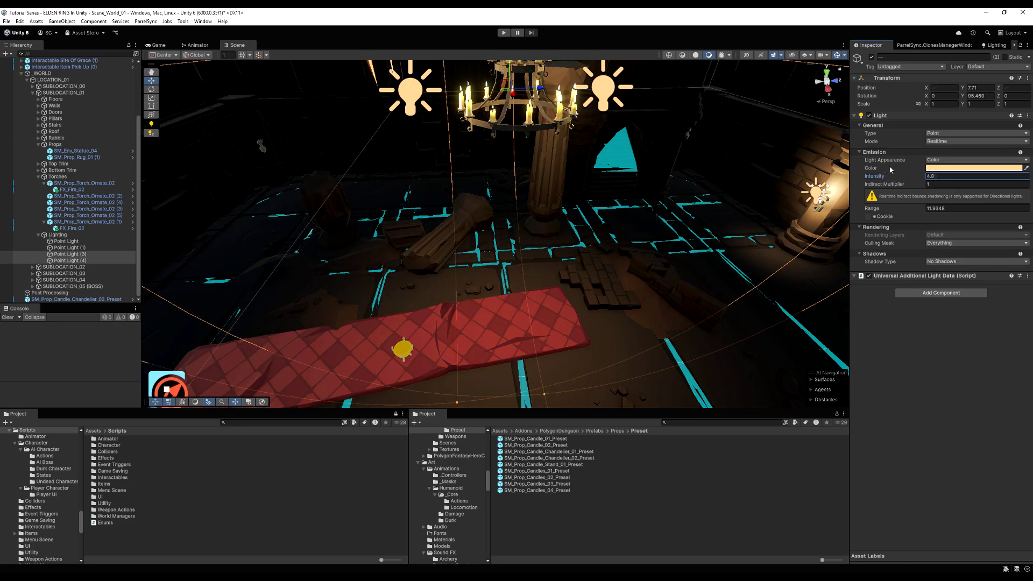
# Step: Lower the two chandelier lights to a Y position of about 7.08 and set their range to about 12.77 and intensity to 3.5
pyautogui.moveTo(877, 211)
pyautogui.mouseDown()
pyautogui.moveTo(948, 211)
pyautogui.moveTo(866, 207)
pyautogui.moveTo(893, 206)
pyautogui.moveTo(877, 203)
pyautogui.moveTo(880, 179)
pyautogui.moveTo(866, 180)
pyautogui.moveTo(889, 181)
pyautogui.moveTo(887, 210)
pyautogui.mouseUp()
pyautogui.hotkey('ctrl', 'z')
pyautogui.moveTo(597, 169); pyautogui.dragTo(708, 156, button='right')
pyautogui.moveTo(618, 193); pyautogui.dragTo(670, 134, button='middle')
pyautogui.keyDown('alt'); pyautogui.moveTo(670, 134); pyautogui.dragTo(600, 137, button='right'); pyautogui.keyUp('alt')
pyautogui.moveTo(536, 146); pyautogui.dragTo(537, 162)
pyautogui.moveTo(870, 178); pyautogui.dragTo(870, 179)
pyautogui.moveTo(516, 202); pyautogui.dragTo(601, 262, button='right')
pyautogui.press('a')
pyautogui.press('s')
pyautogui.press('w')
pyautogui.press('s')
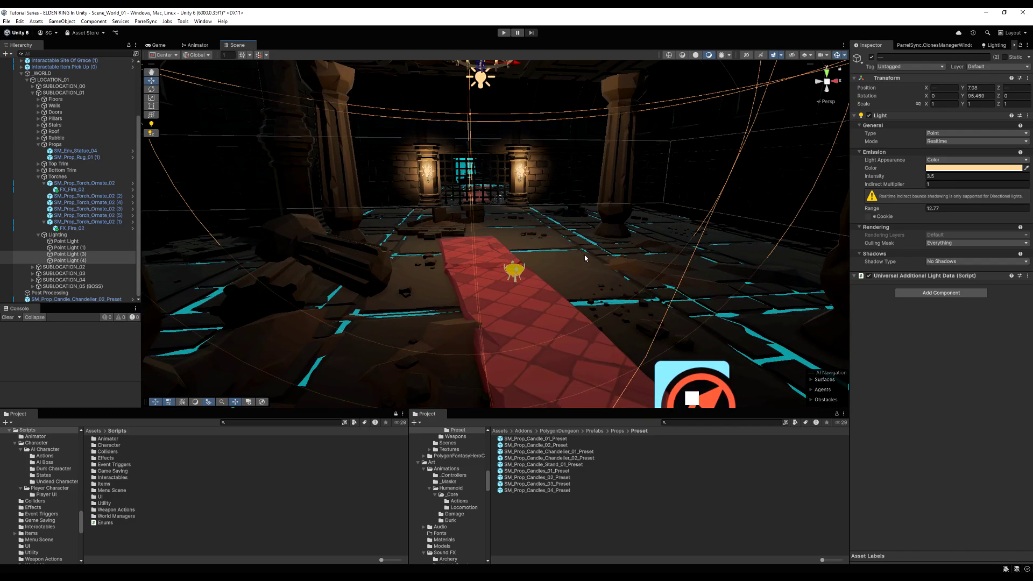
pyautogui.click(877, 178)
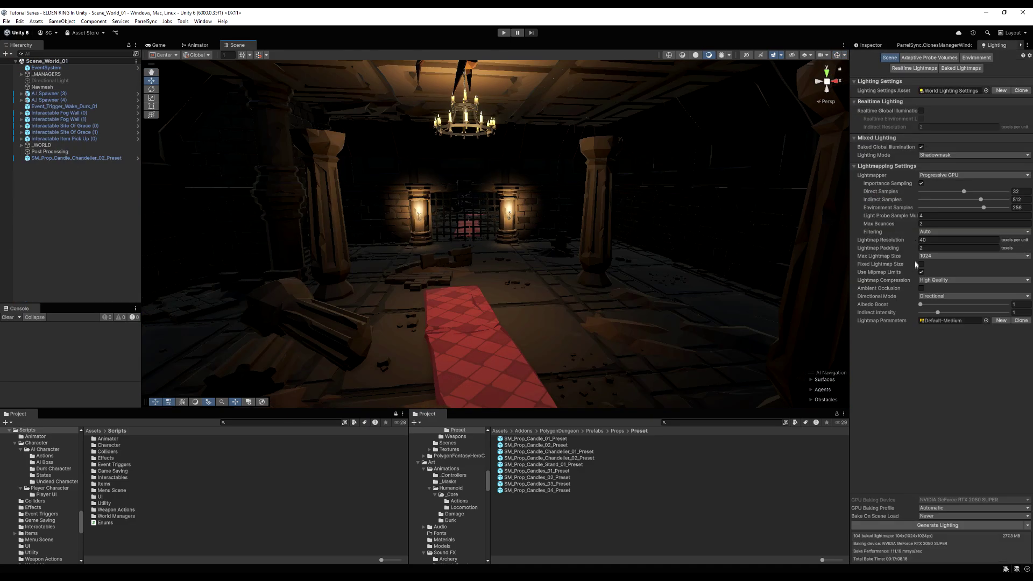
# Step: Set the max lightmap size to 512 and the lightmap resolution to 20, and bake the lighting
pyautogui.click(925, 257)
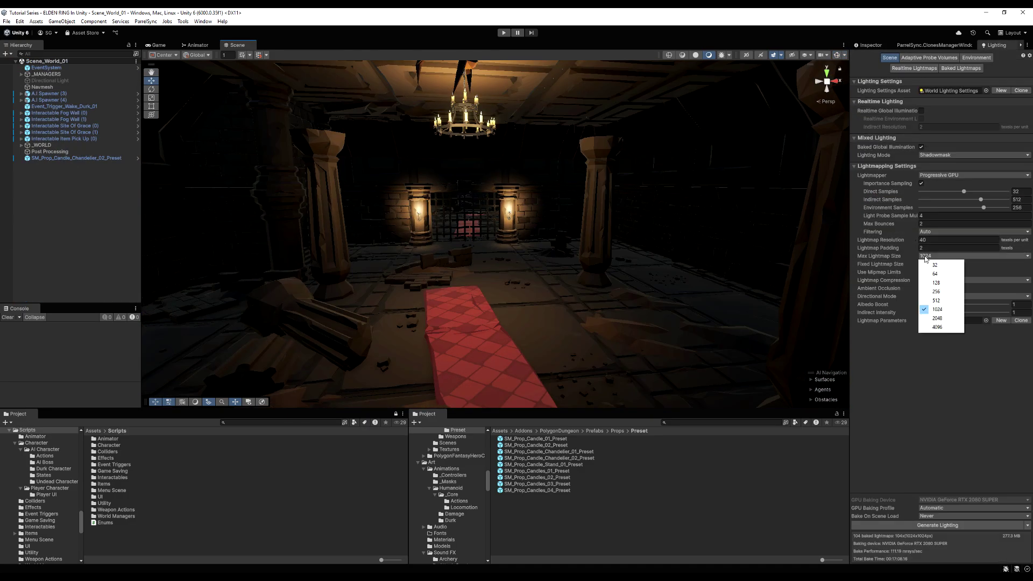
pyautogui.click(937, 300)
pyautogui.click(942, 240)
pyautogui.write('20')
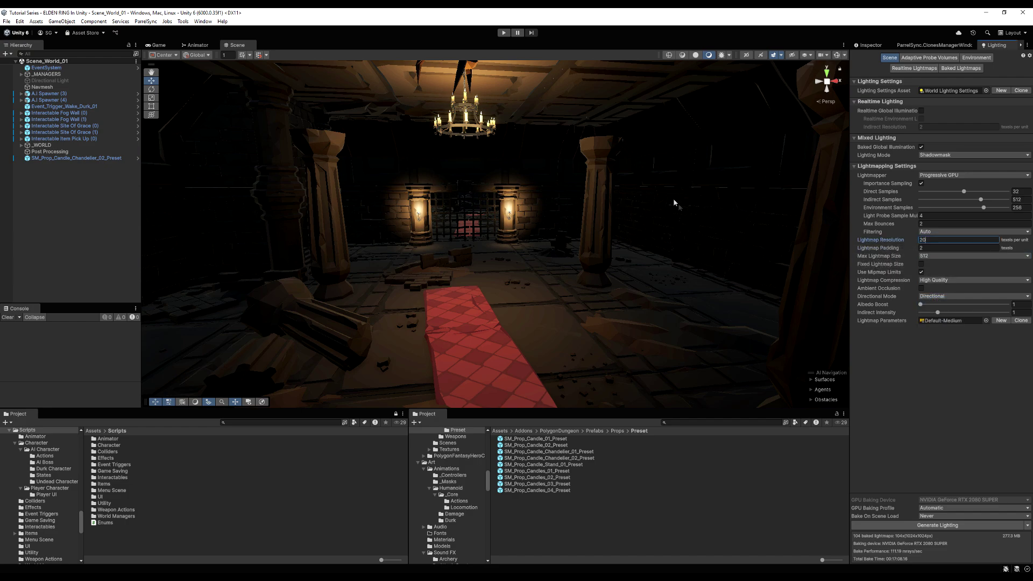
pyautogui.scroll(2, 674, 203)
pyautogui.click(937, 525)
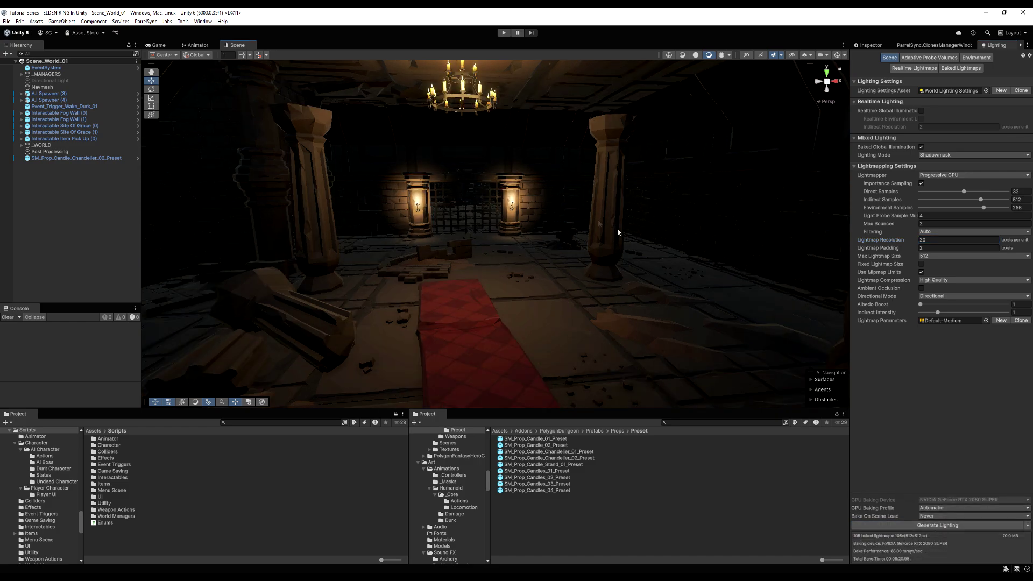
# Step: Search the project assets for dust and try the FX_Dust_Large_Soft effect above the rug
pyautogui.click(694, 423)
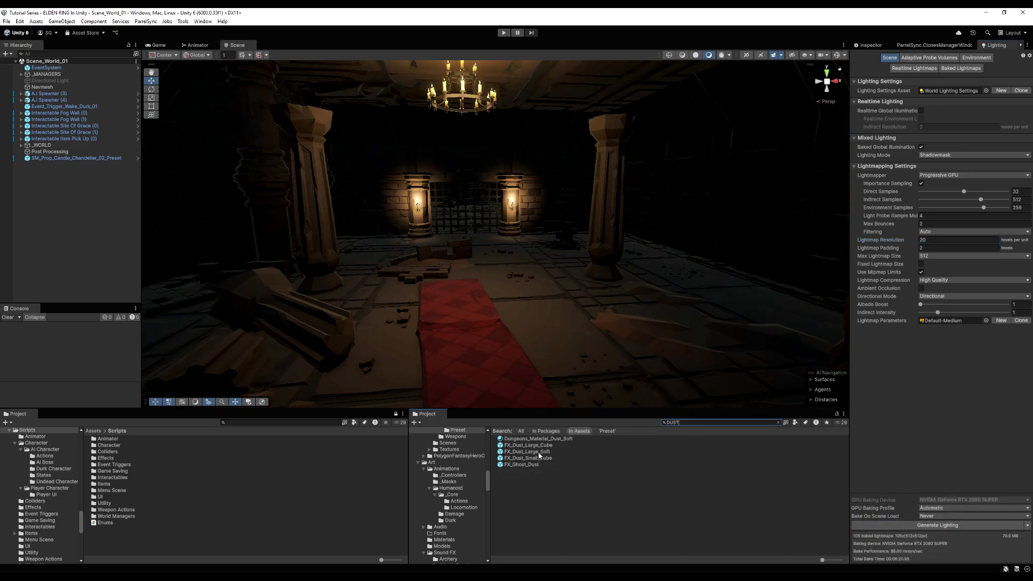
pyautogui.moveTo(493, 280); pyautogui.dragTo(494, 281)
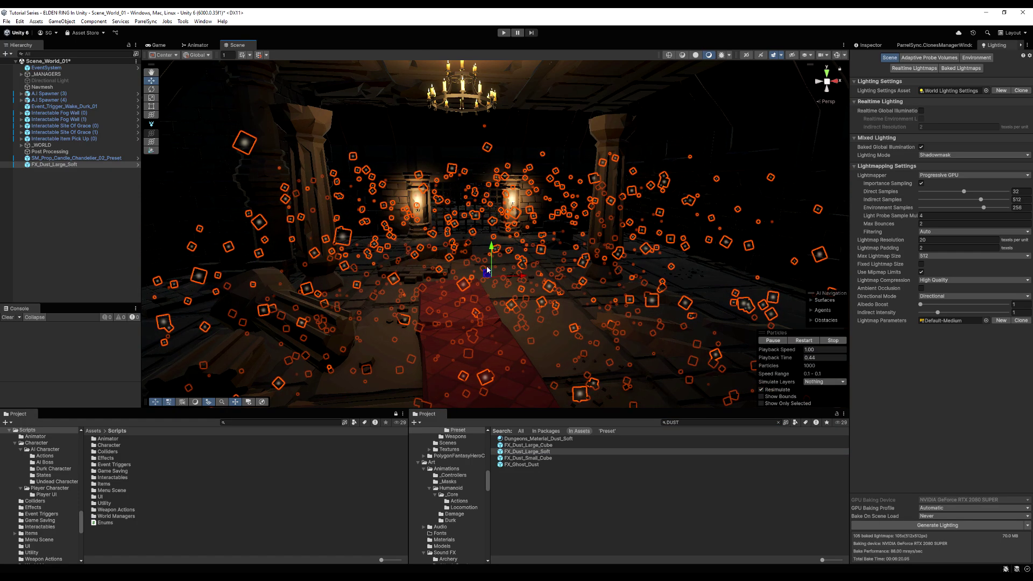
pyautogui.click(491, 222)
pyautogui.moveTo(489, 198); pyautogui.dragTo(487, 247, button='right')
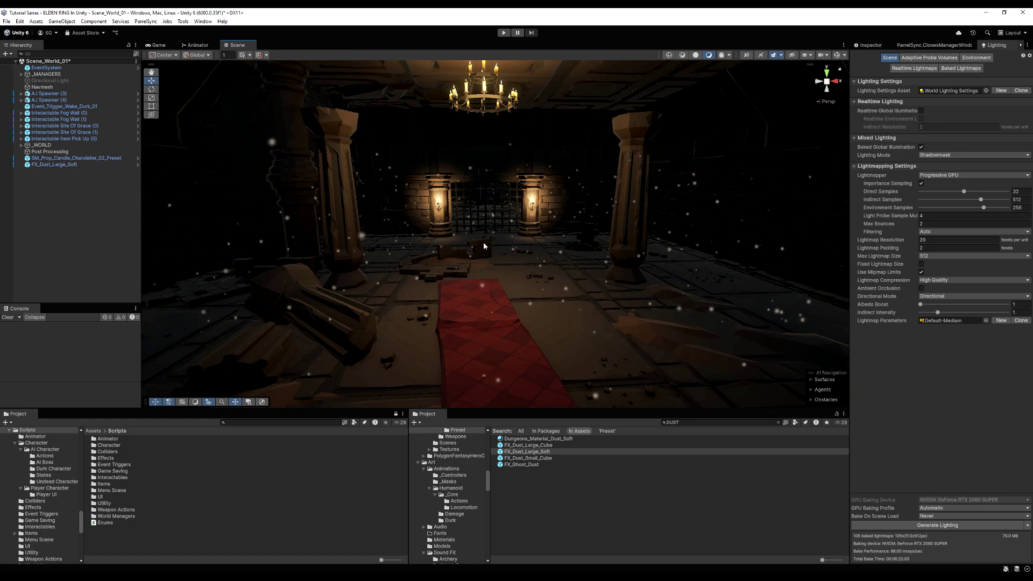
# Step: Replace the soft dust effect in the room with FX_Dust_Large_Cube
pyautogui.click(485, 251)
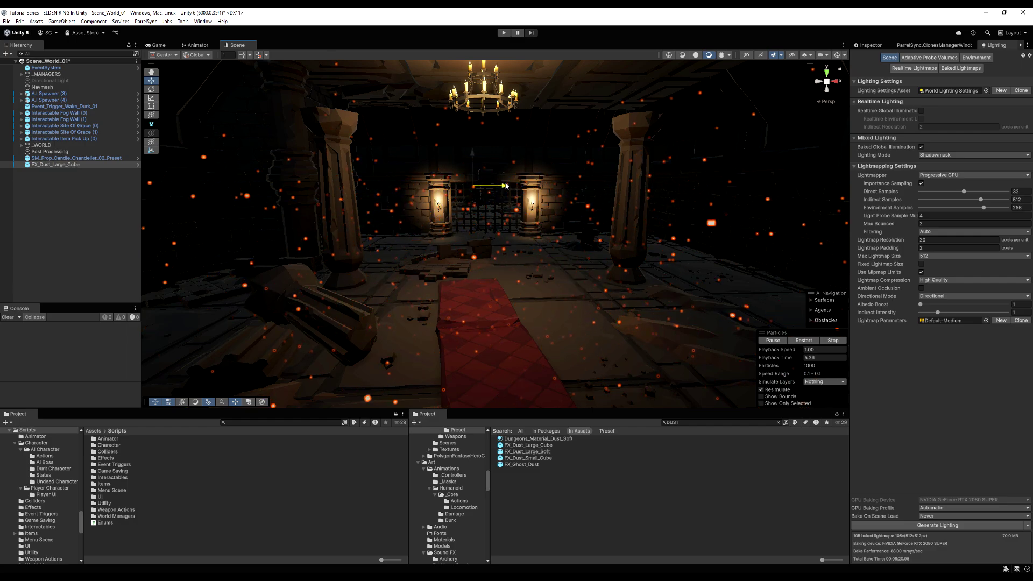
pyautogui.click(75, 231)
pyautogui.moveTo(360, 253); pyautogui.dragTo(458, 260, button='right')
pyautogui.moveTo(458, 260); pyautogui.dragTo(468, 266, button='middle')
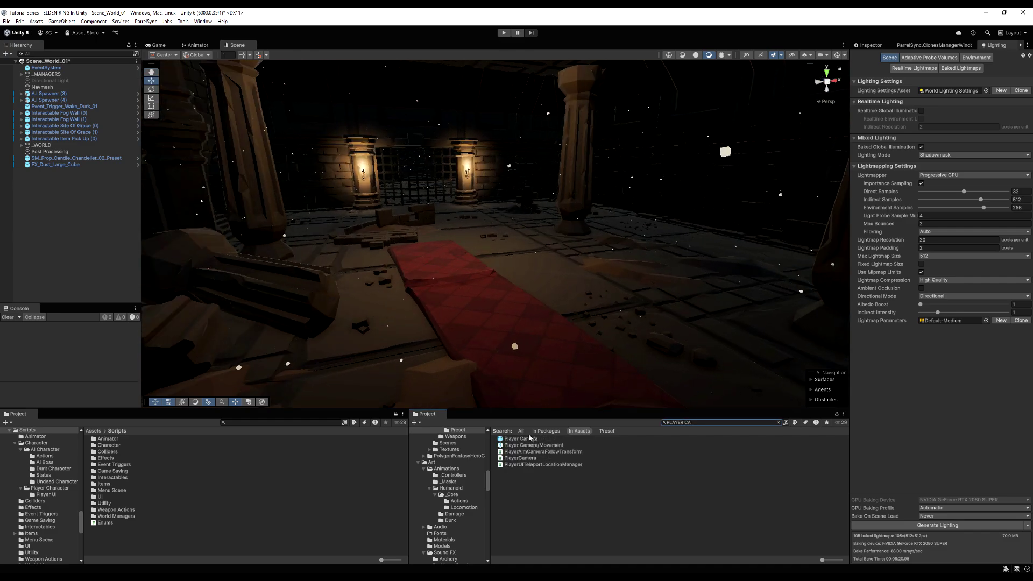
# Step: Open the Player Camera prefab and check the Post Processing setting of its Main Camera
pyautogui.click(521, 438)
pyautogui.click(871, 45)
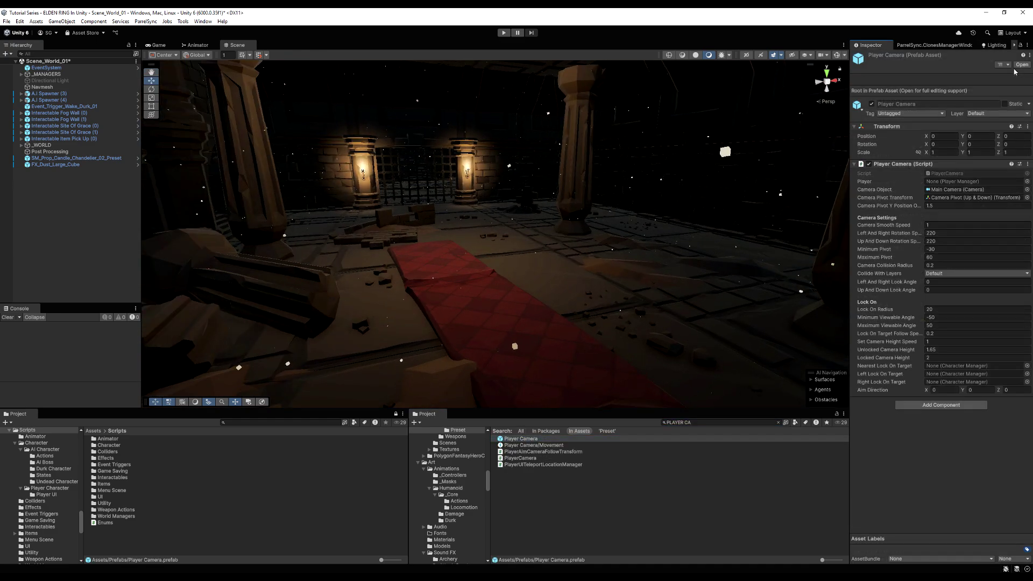
pyautogui.click(1021, 65)
pyautogui.click(62, 85)
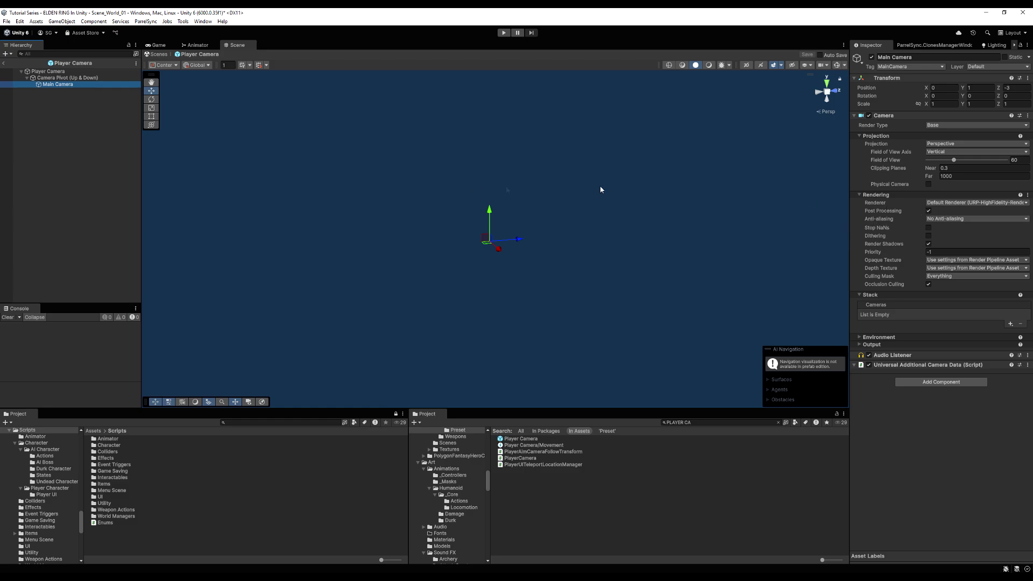
# Step: Play the scene and move the character around near the rug and gate to examine the lighting and dust
pyautogui.hotkey('ctrl', 'p')
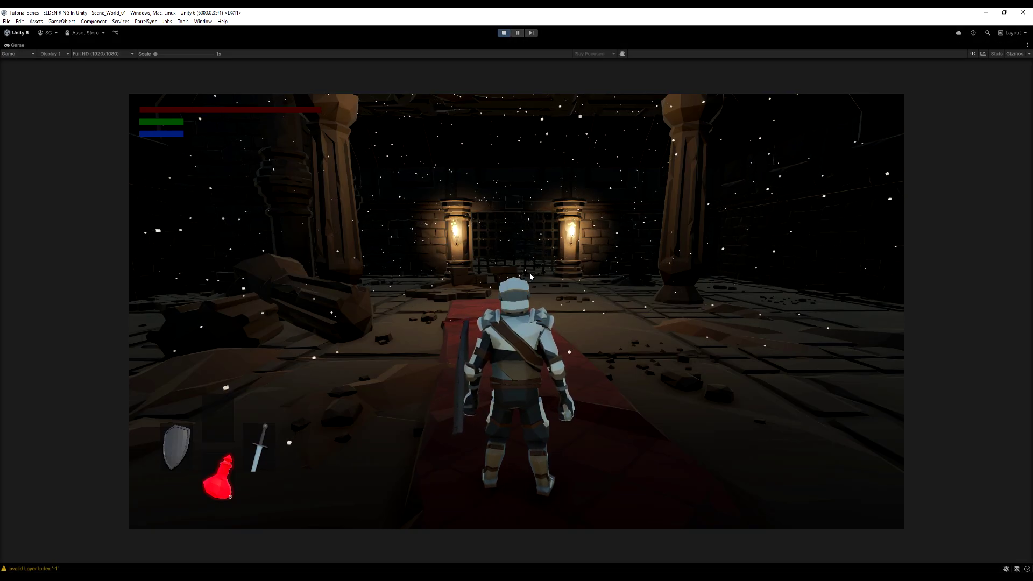
pyautogui.press('w')
pyautogui.press('space')
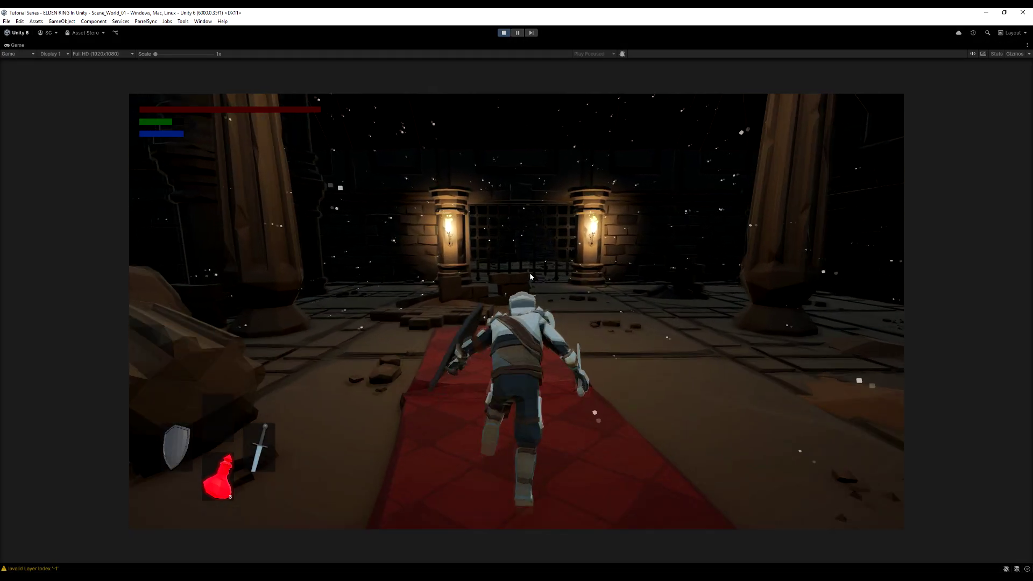
pyautogui.press('space')
pyautogui.press('a')
pyautogui.press('w')
pyautogui.press('d')
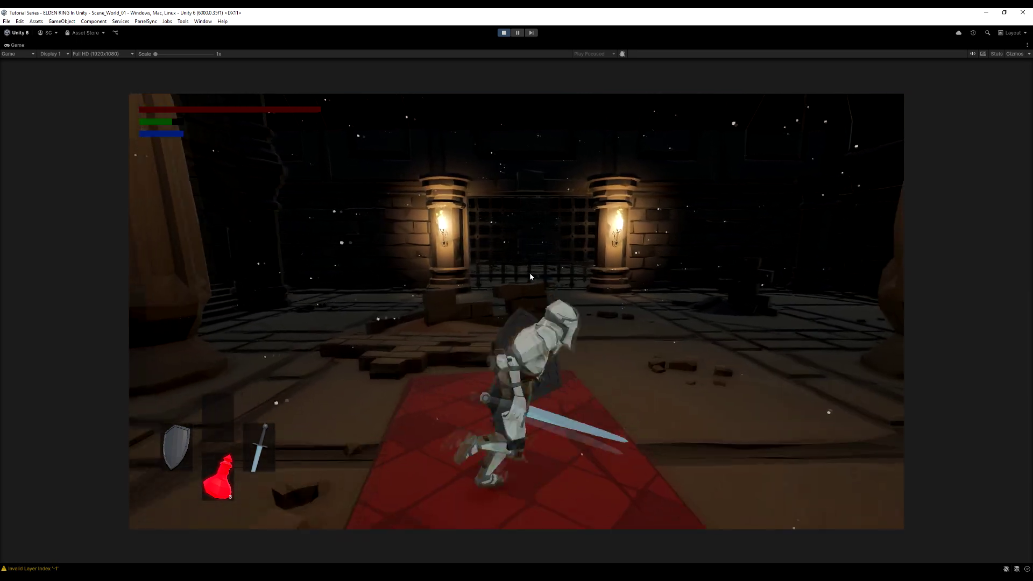
pyautogui.press('space')
pyautogui.press('a')
pyautogui.press('d')
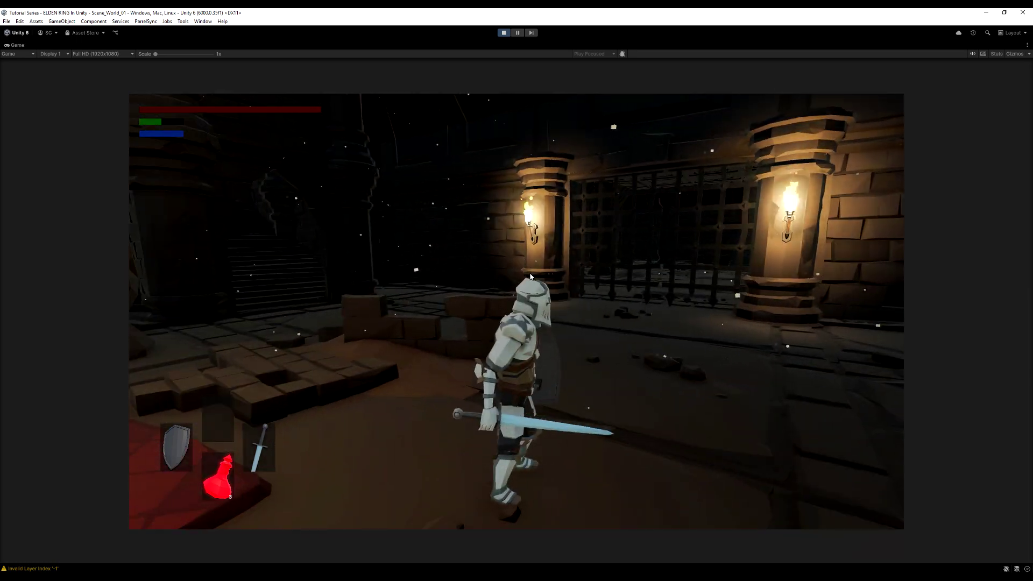
pyautogui.press('s')
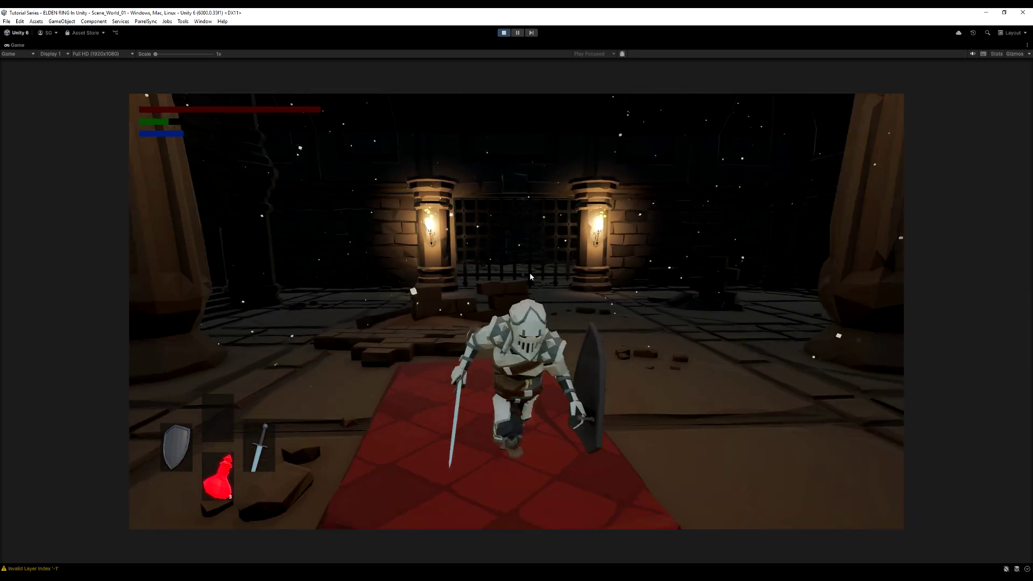
pyautogui.press('w')
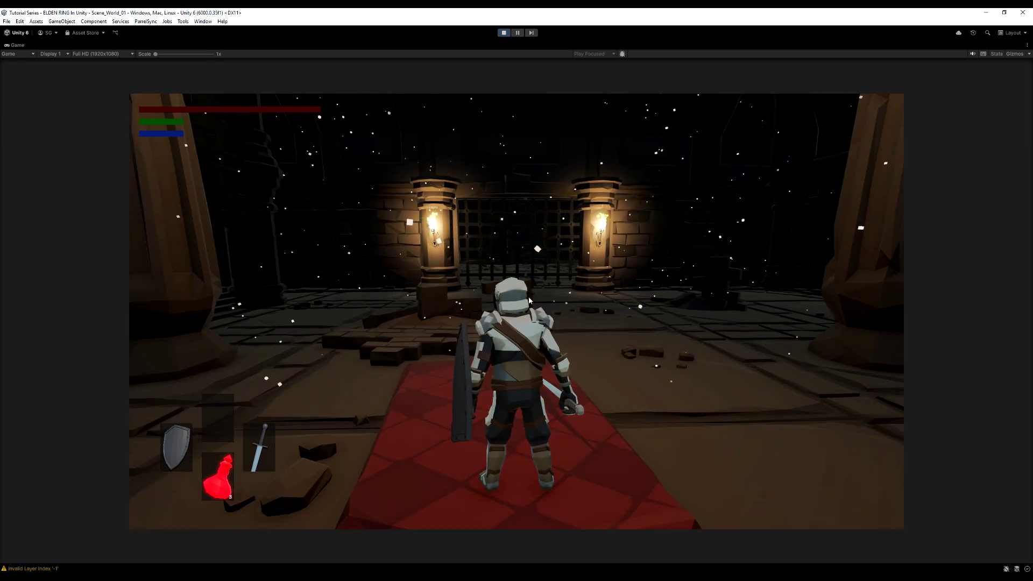
# Step: Examine the Player clone's static flags and its lighting in the Scene view, and stop play mode
pyautogui.hotkey('shift', 'space')
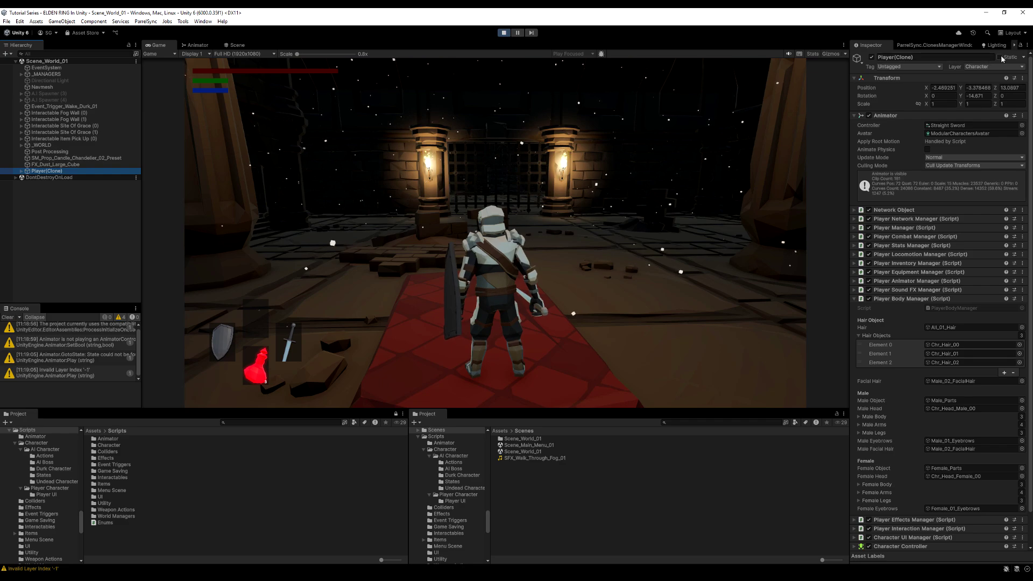
pyautogui.click(1024, 60)
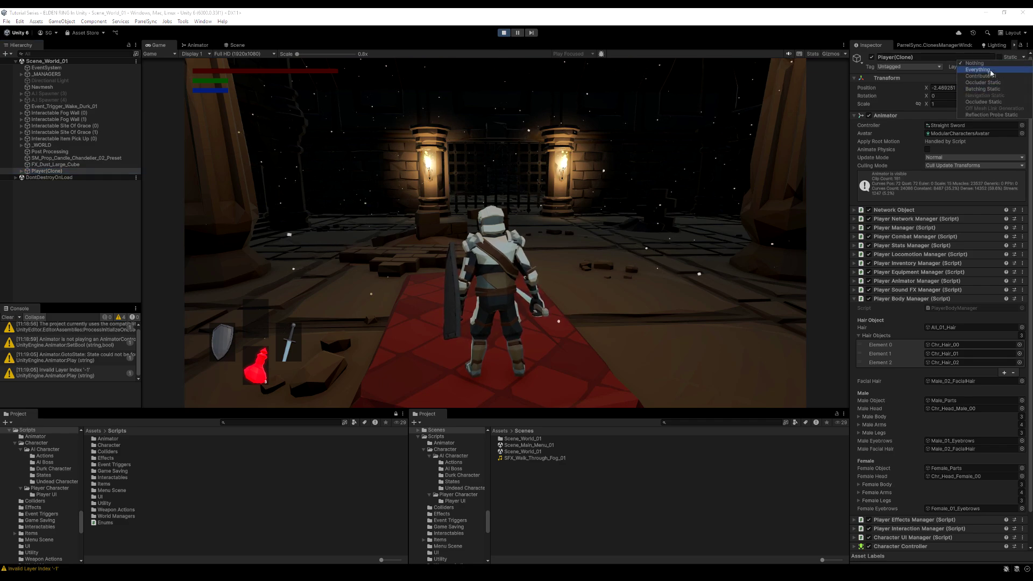
pyautogui.click(1025, 58)
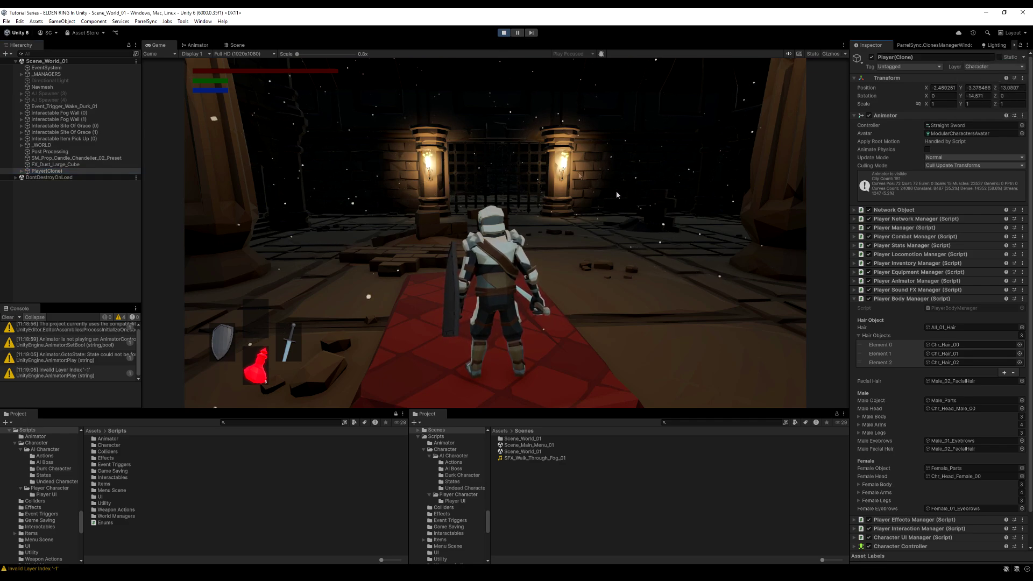
pyautogui.click(237, 46)
pyautogui.moveTo(501, 167); pyautogui.dragTo(420, 184, button='right')
pyautogui.press('f')
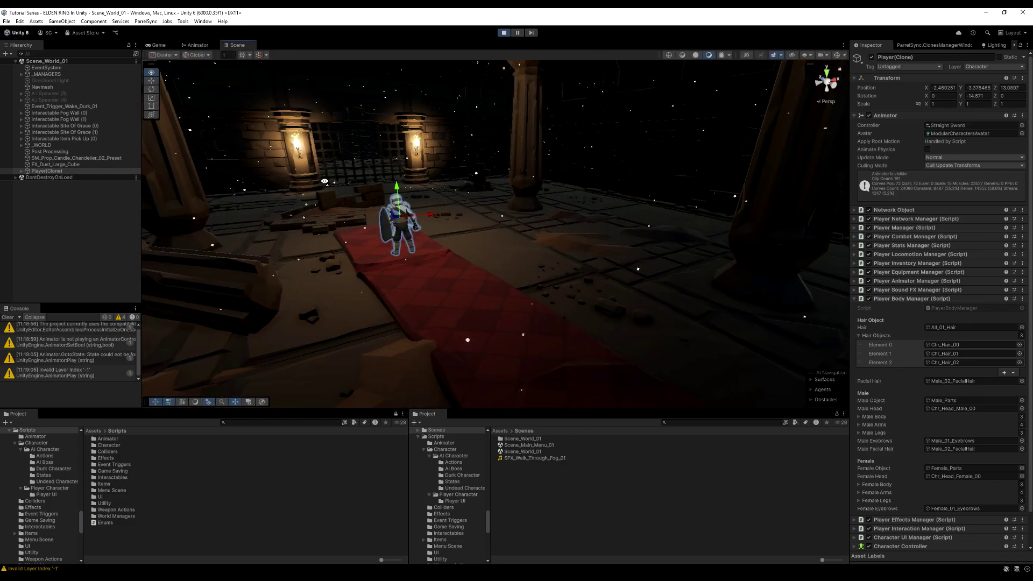
pyautogui.click(504, 32)
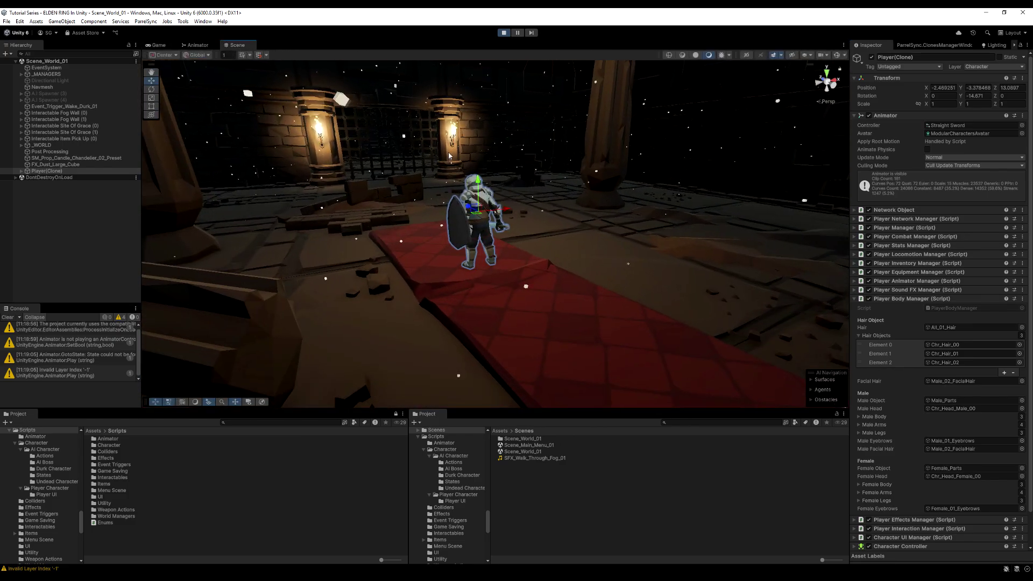
# Step: Shrink the 3D gizmo icons in the Scene view and add a Light Probe Group to the scene
pyautogui.click(843, 55)
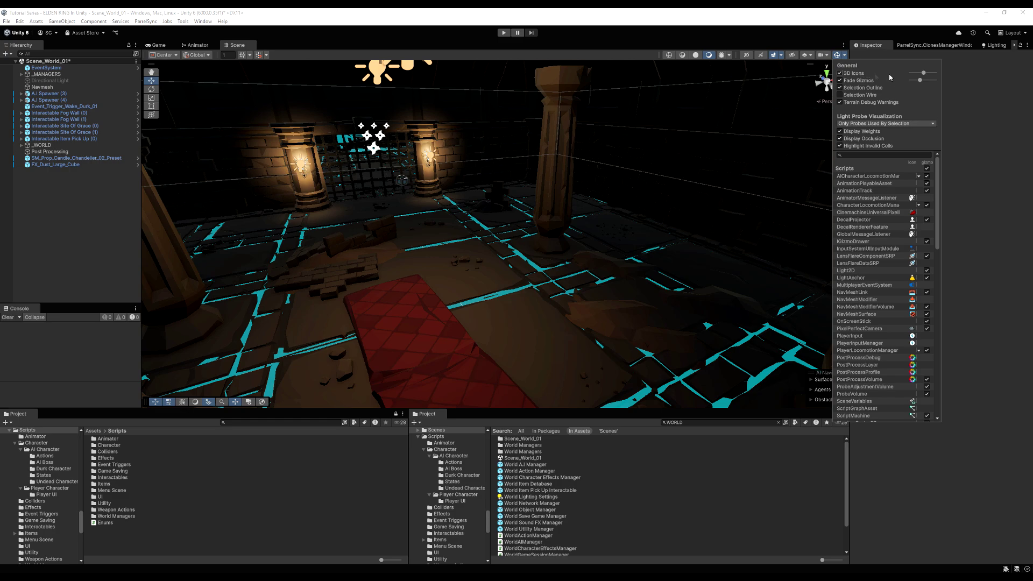
pyautogui.moveTo(924, 76); pyautogui.dragTo(919, 76)
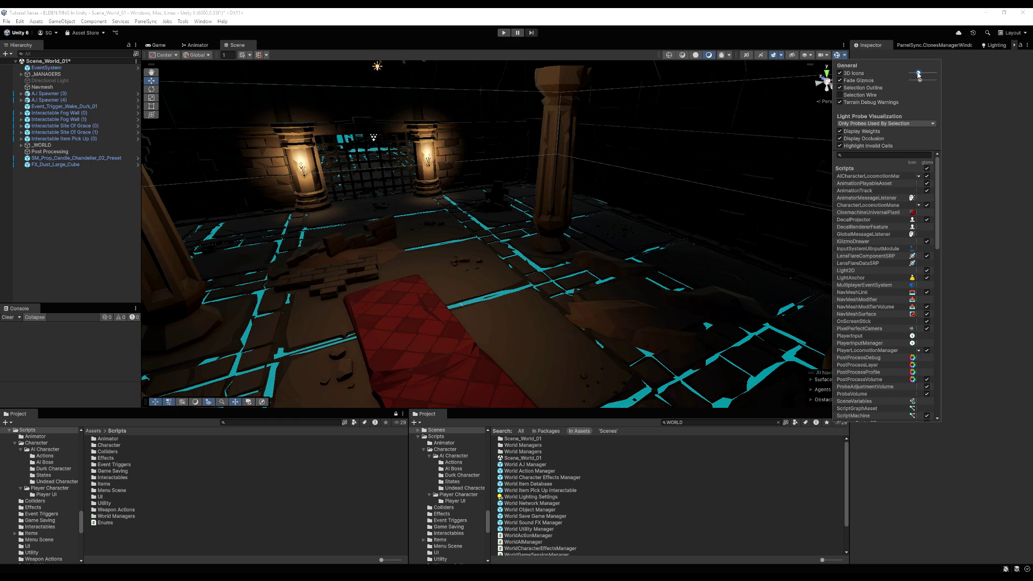
pyautogui.click(60, 204)
pyautogui.rightClick(52, 190)
pyautogui.moveTo(85, 349)
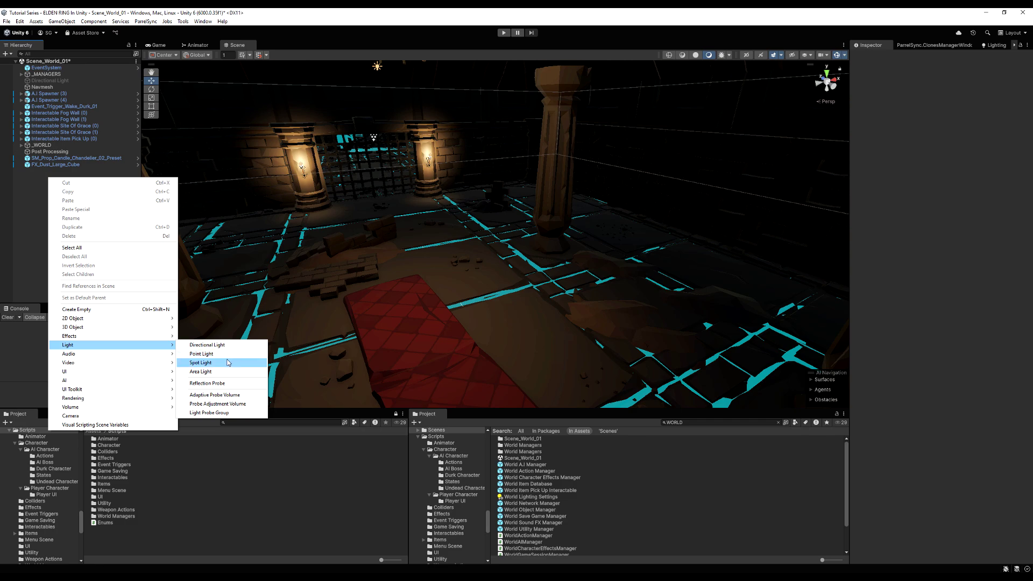
pyautogui.click(217, 413)
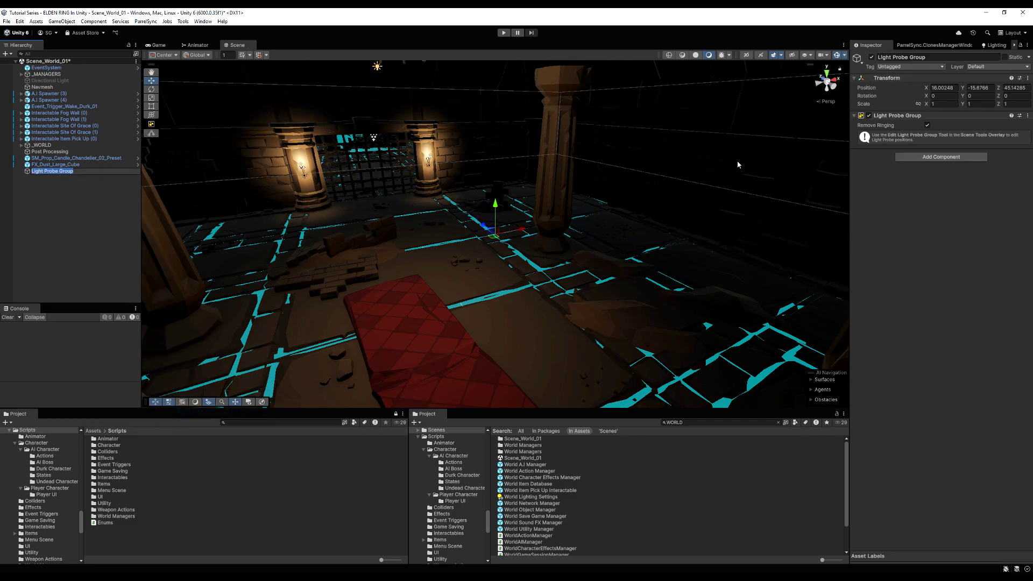
# Step: Paste the copied transform values onto the light probe group and place it over the rug at about X -2.25, Y -2.267, Z 14.42
pyautogui.rightClick(888, 78)
pyautogui.moveTo(915, 148)
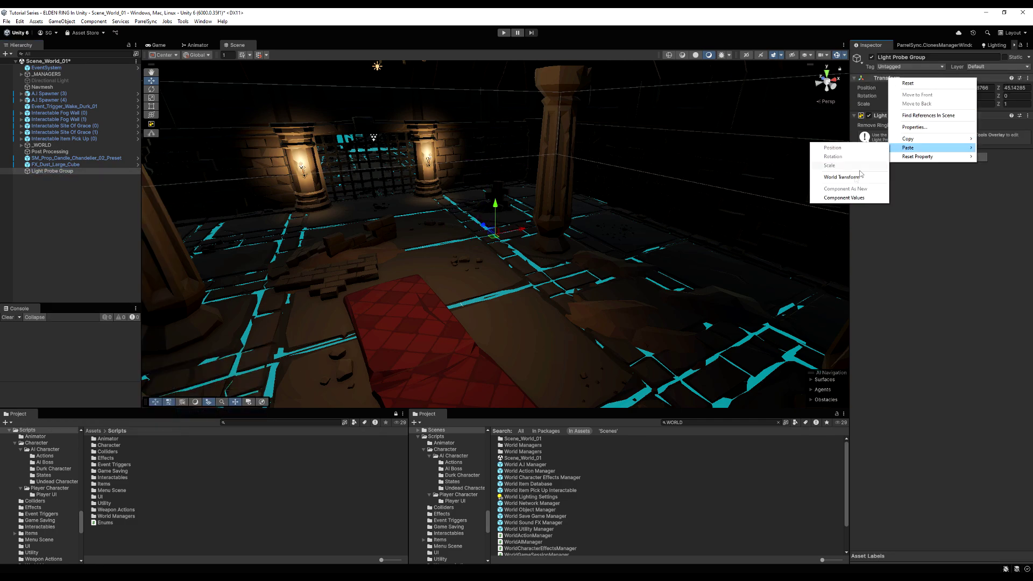
pyautogui.click(846, 198)
pyautogui.moveTo(511, 198); pyautogui.dragTo(431, 207)
pyautogui.moveTo(430, 206); pyautogui.dragTo(524, 193, button='middle')
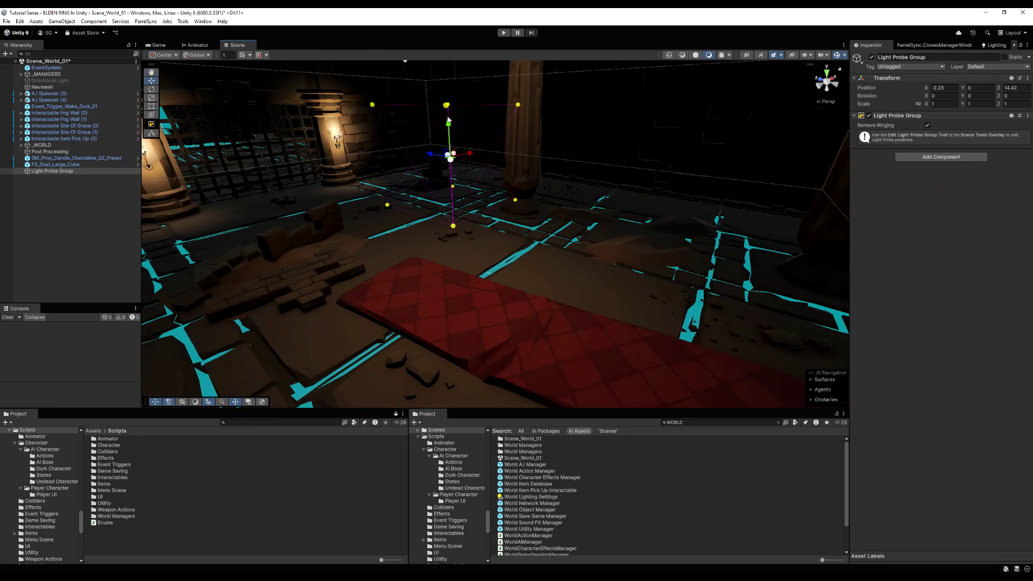
pyautogui.moveTo(448, 128); pyautogui.dragTo(454, 223)
pyautogui.moveTo(484, 227); pyautogui.dragTo(425, 228, button='right')
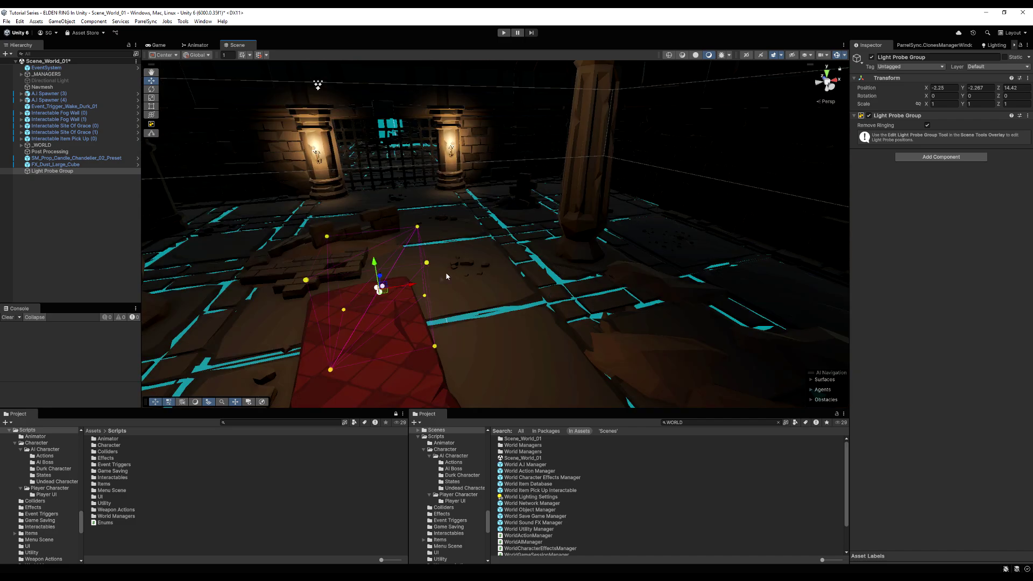
# Step: Duplicate the light probe group four times, spacing the copies in a row along X with the last at about X 5.797
pyautogui.hotkey('ctrl', 'd')
pyautogui.moveTo(408, 286); pyautogui.dragTo(744, 232)
pyautogui.moveTo(615, 235); pyautogui.dragTo(546, 214, button='right')
pyautogui.keyDown('alt'); pyautogui.moveTo(546, 214); pyautogui.dragTo(511, 221); pyautogui.keyUp('alt')
pyautogui.hotkey('ctrl', 'z')
pyautogui.moveTo(500, 214); pyautogui.dragTo(476, 221, button='right')
pyautogui.hotkey('ctrl', 'd')
pyautogui.moveTo(474, 220); pyautogui.dragTo(713, 247)
pyautogui.hotkey('ctrl', 'd')
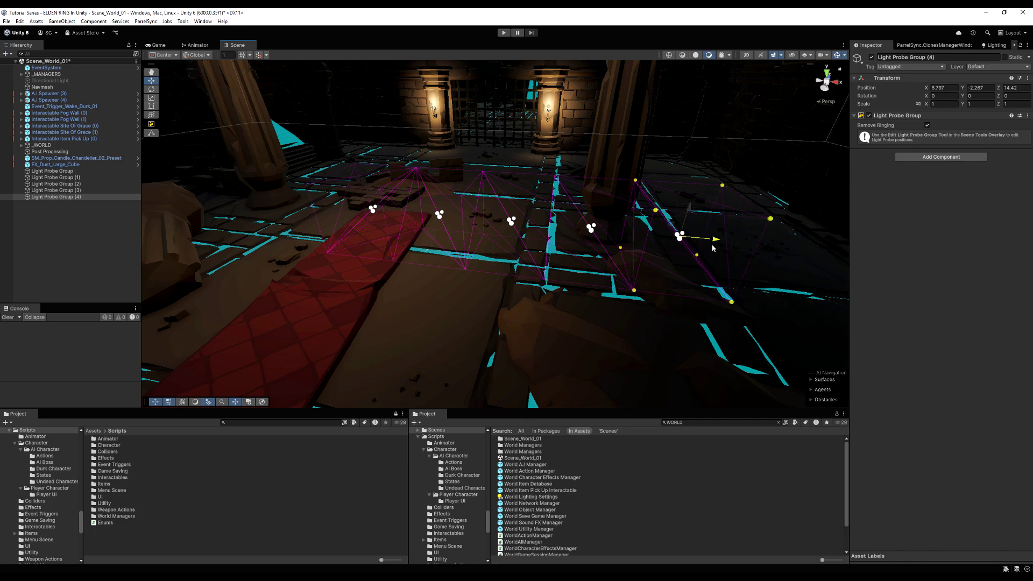
# Step: Go through the light probe groups of the row one by one to examine their placement
pyautogui.click(65, 172)
pyautogui.press('Down')
pyautogui.press('Down')
pyautogui.press('Down')
pyautogui.press('Down')
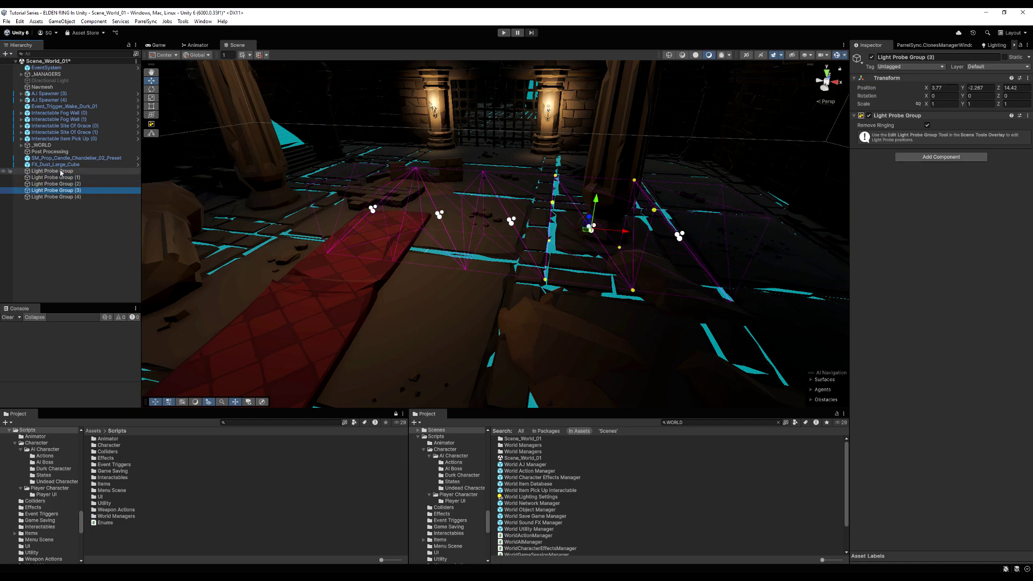
pyautogui.moveTo(404, 216); pyautogui.dragTo(273, 248, button='right')
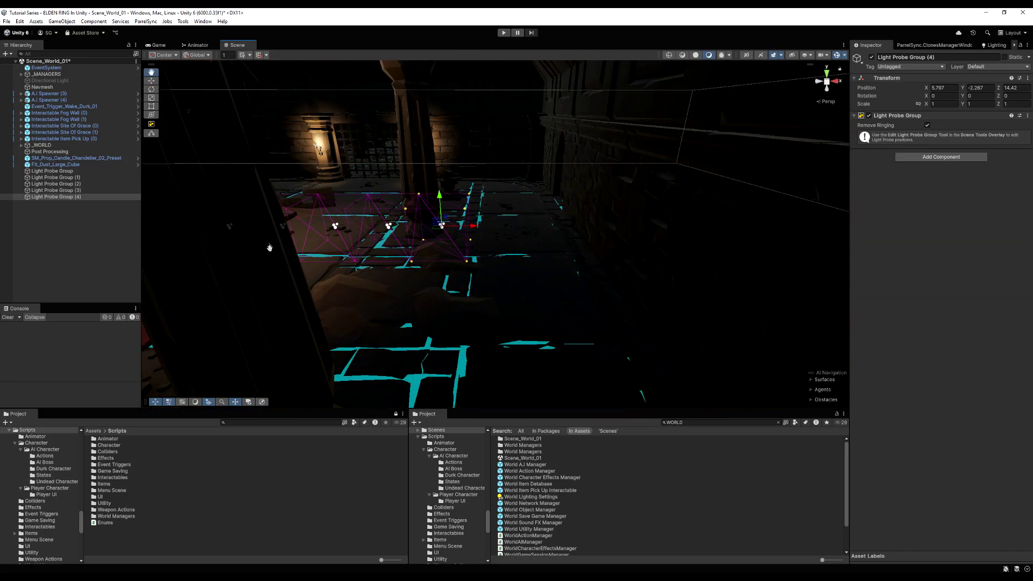
# Step: Add a sixth light probe group at the far end of the row along X by duplicating the last one, and generate the lighting
pyautogui.hotkey('ctrl', 'd')
pyautogui.moveTo(475, 226); pyautogui.dragTo(526, 224)
pyautogui.moveTo(525, 225); pyautogui.dragTo(626, 190, button='right')
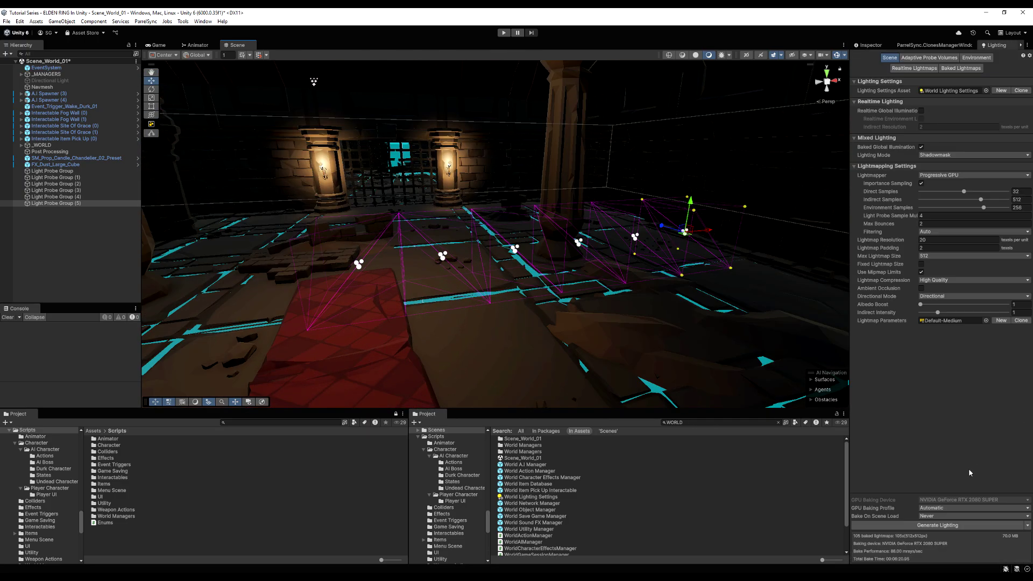
pyautogui.click(937, 525)
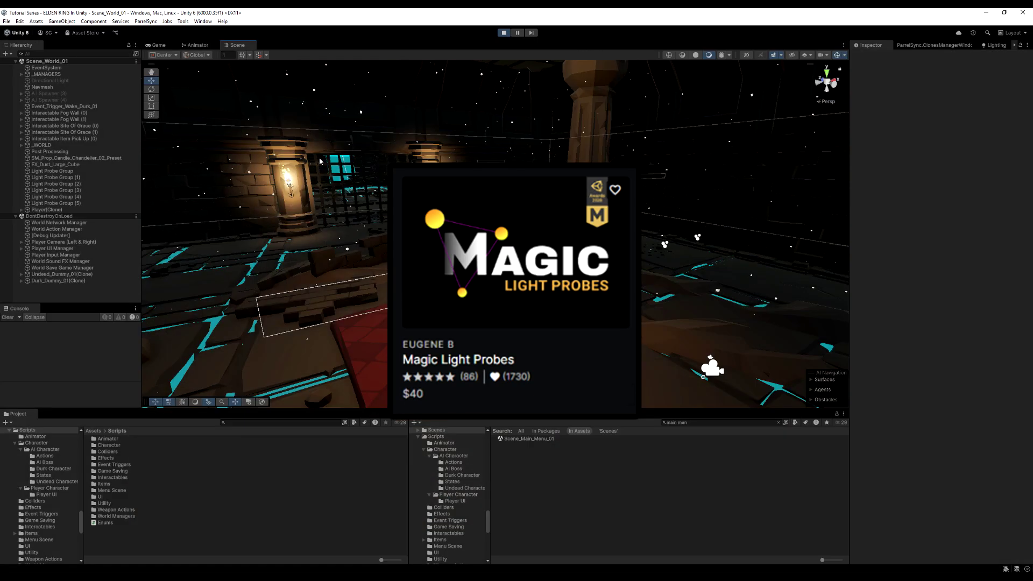
# Step: Inspect the second light probe group of the row in the running scene and enlarge the Scene view by shrinking the surrounding areas
pyautogui.moveTo(511, 237); pyautogui.dragTo(414, 240, button='right')
pyautogui.click(431, 207)
pyautogui.moveTo(452, 236); pyautogui.dragTo(377, 255, button='middle')
pyautogui.moveTo(377, 255); pyautogui.dragTo(223, 283, button='right')
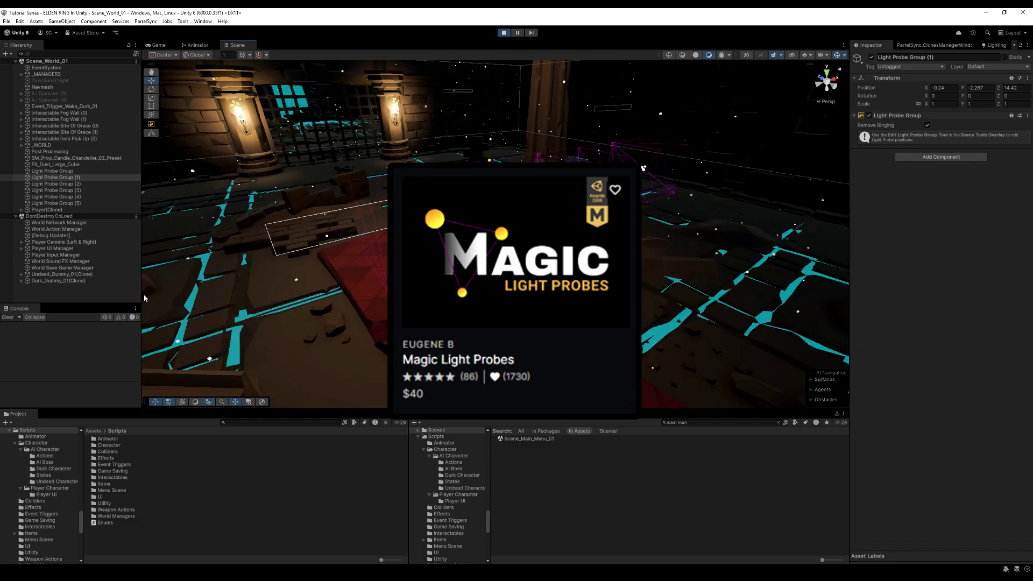
pyautogui.moveTo(142, 299); pyautogui.dragTo(111, 298)
pyautogui.moveTo(490, 410); pyautogui.dragTo(489, 446)
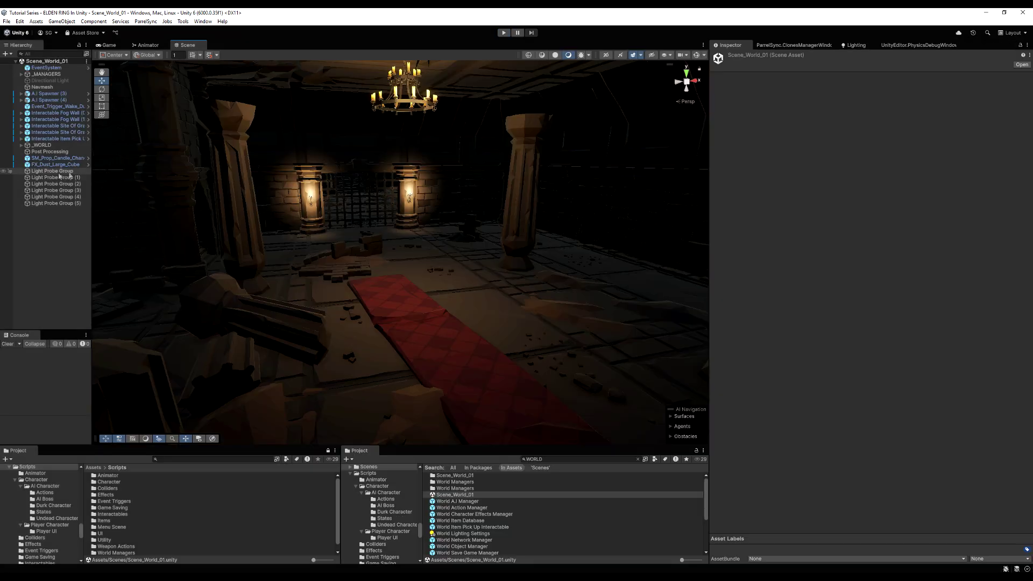
# Step: Delete all six light probe groups from the scene
pyautogui.click(52, 171)
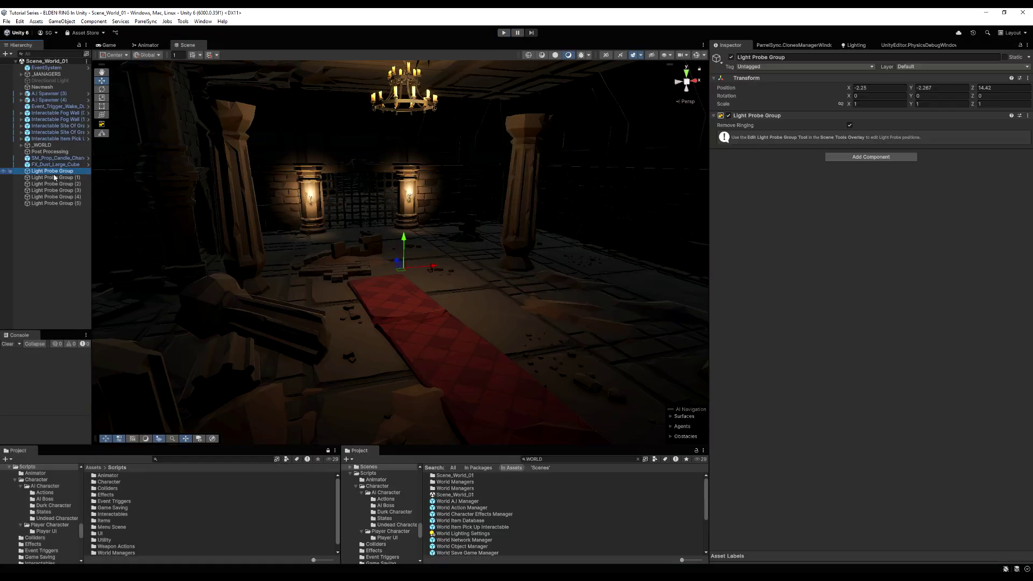
pyautogui.keyDown('shift'); pyautogui.click(54, 204); pyautogui.keyUp('shift')
pyautogui.press('Delete')
# Step: Clear the scene's baked lighting data
pyautogui.click(855, 44)
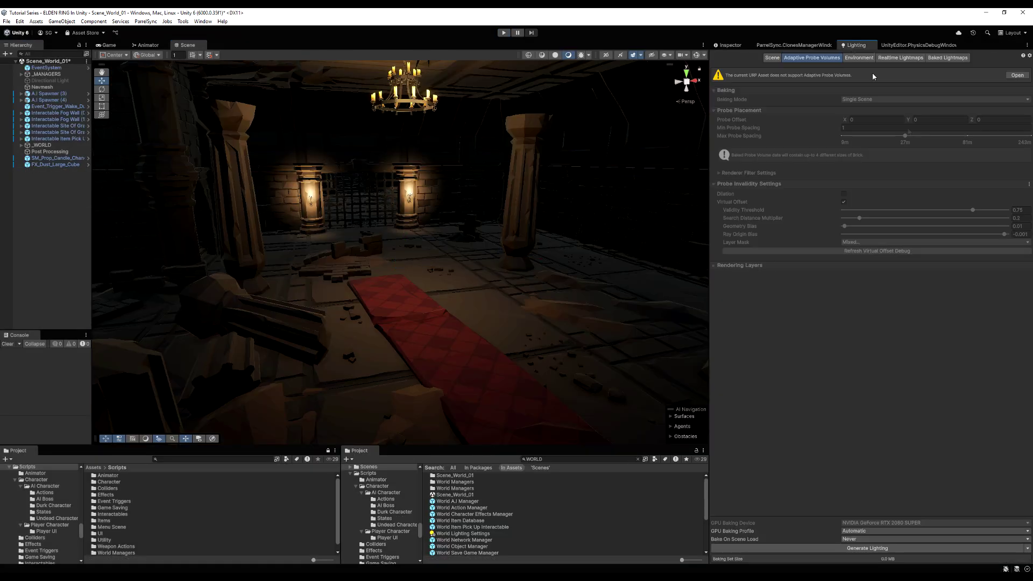
pyautogui.click(1025, 549)
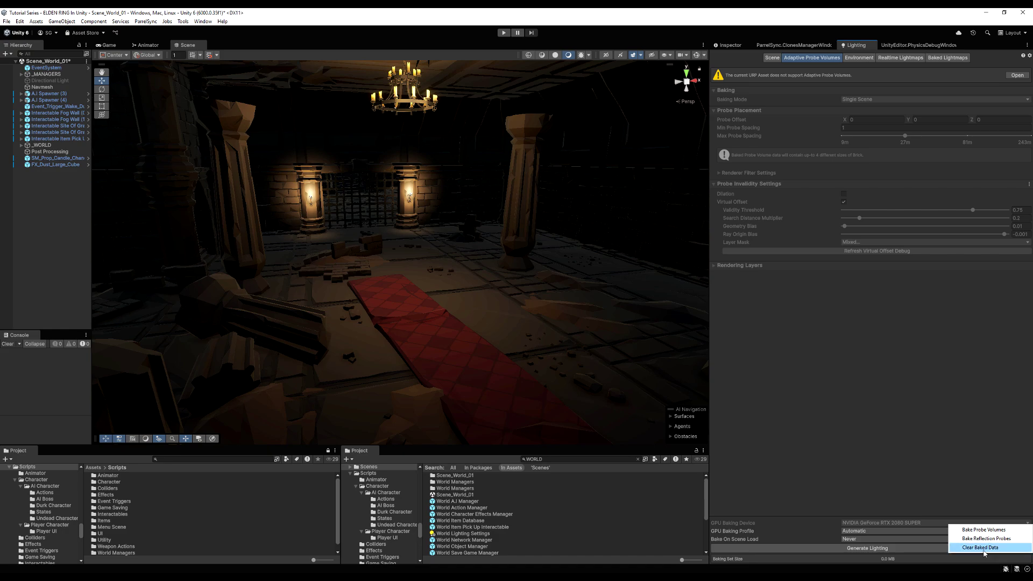
pyautogui.click(984, 551)
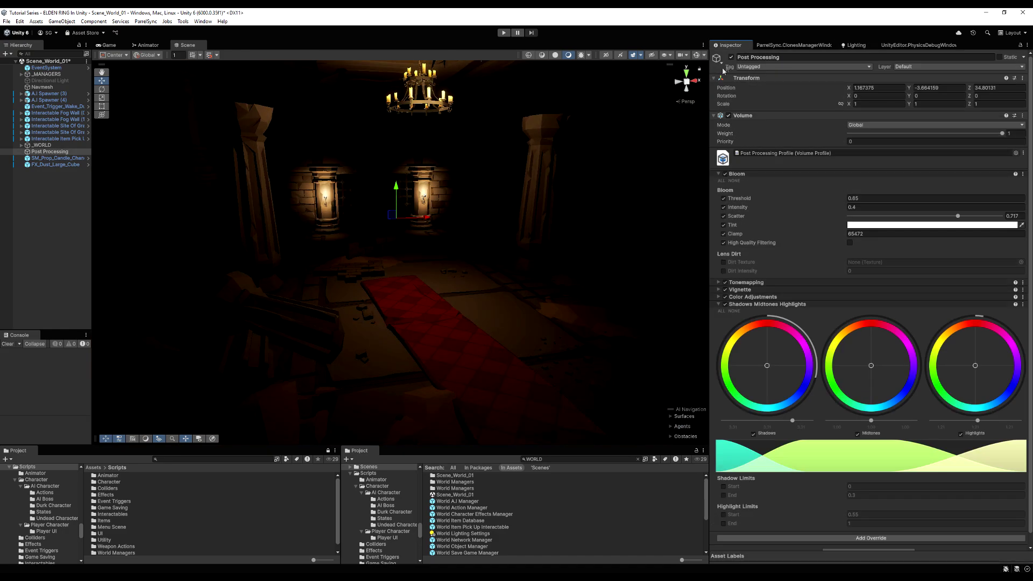